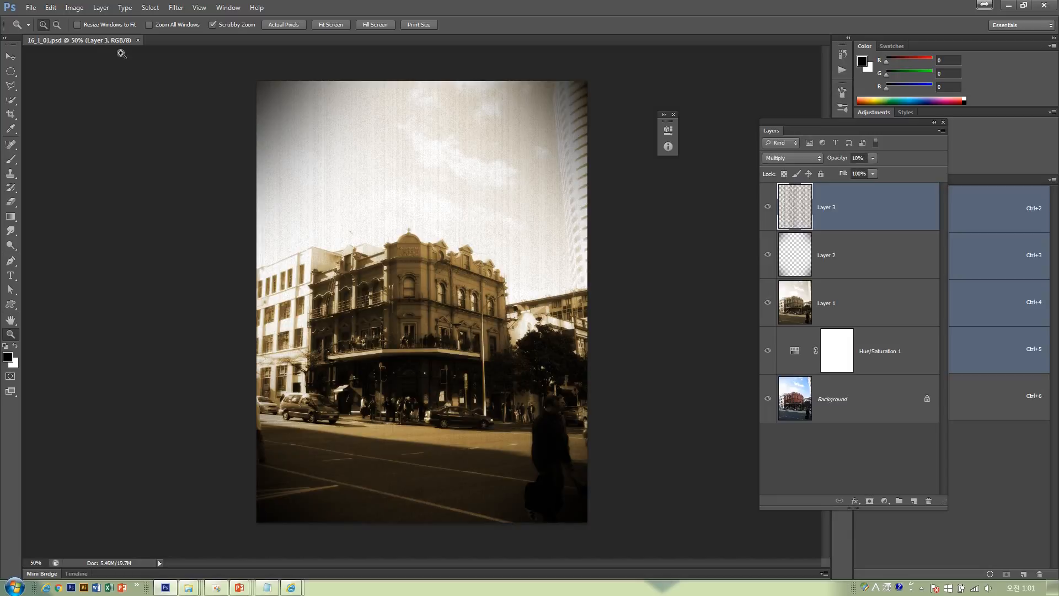
Float the 16_1_01.psd document in its own window and enlarge the window to fit the whole picture
left_click_drag(91, 40, 130, 57)
left_click_drag(370, 511, 389, 524)
Open the photo 사진 1306.jpg from the res folder
key("ctrl+o")
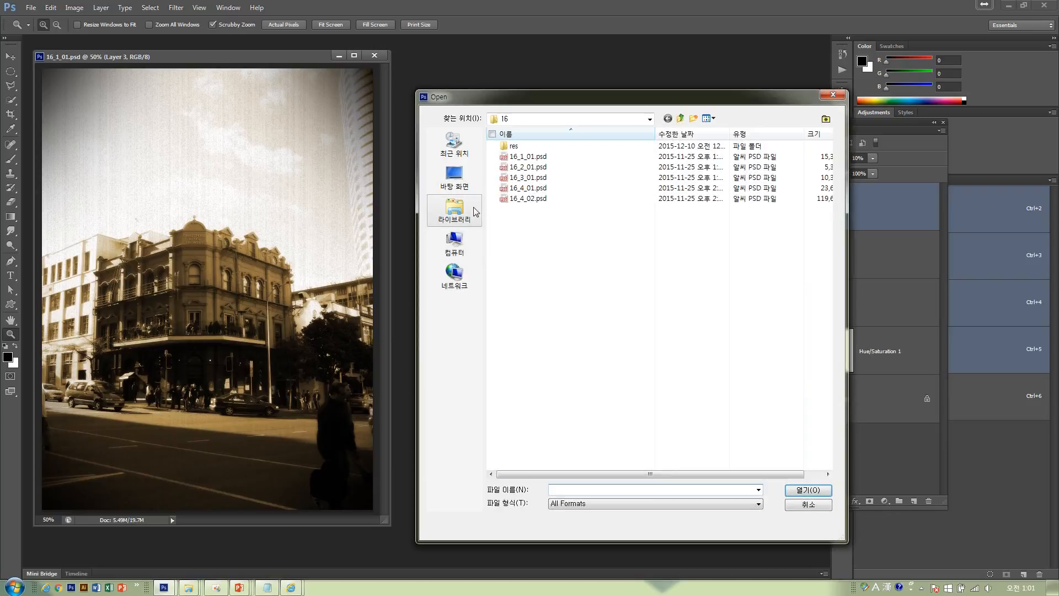
double_click(513, 146)
left_click(623, 160)
right_click(624, 160)
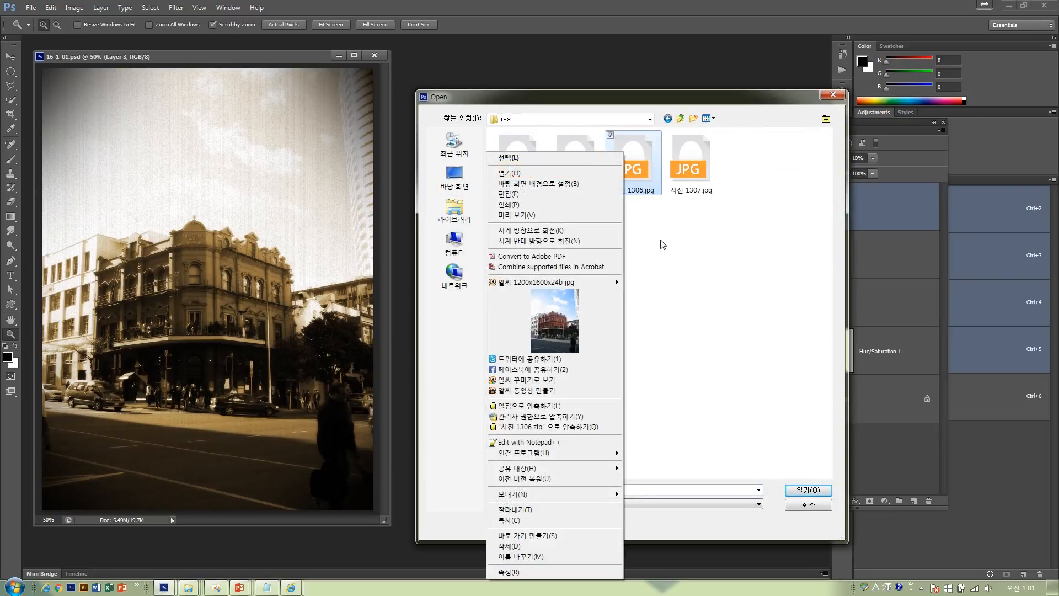
left_click(633, 177)
left_click(789, 488)
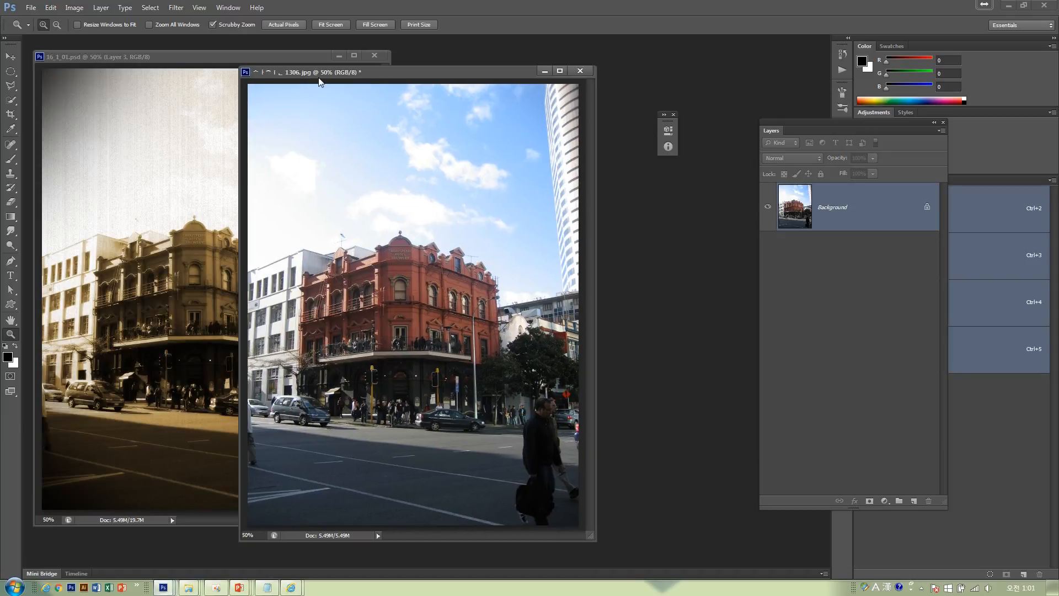
Place the color photo's window beside the sepia reference image and close the floating panel group covering it
left_click_drag(325, 72, 472, 63)
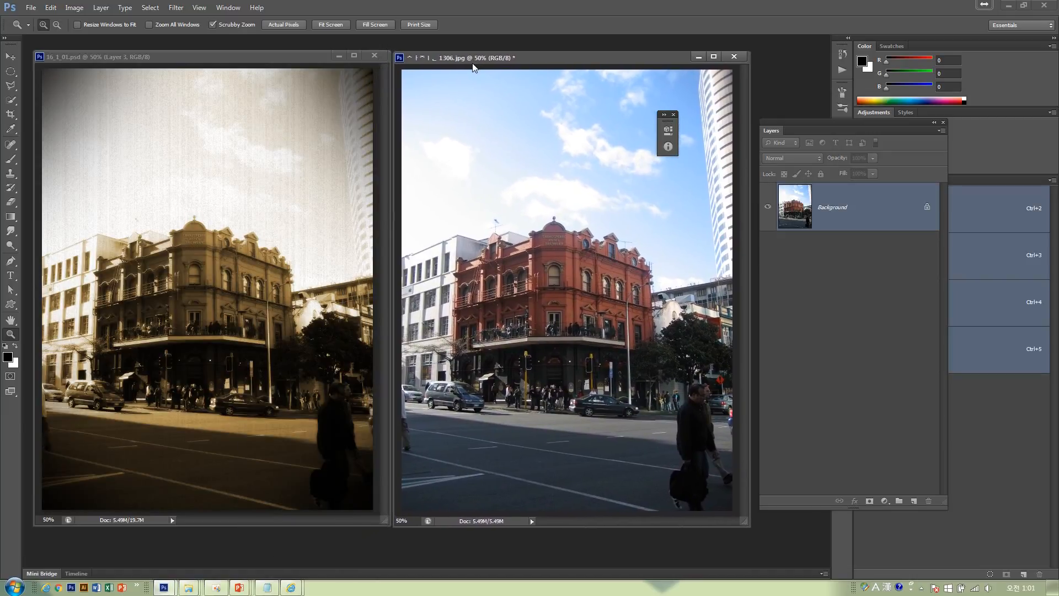
left_click(672, 114)
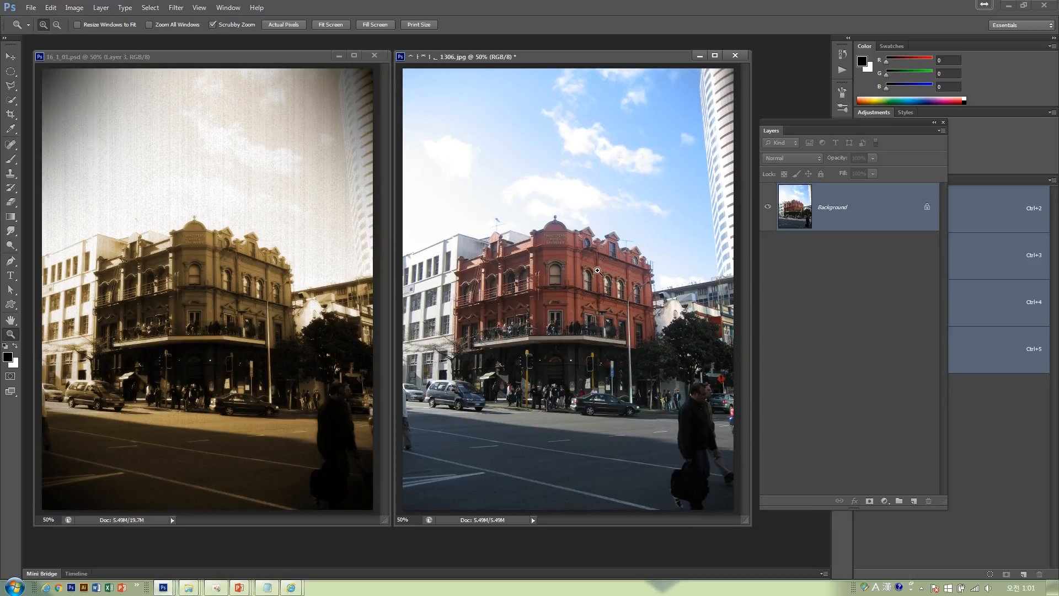
Add a Hue/Saturation adjustment layer above the Background of the color photo
left_click(18, 56)
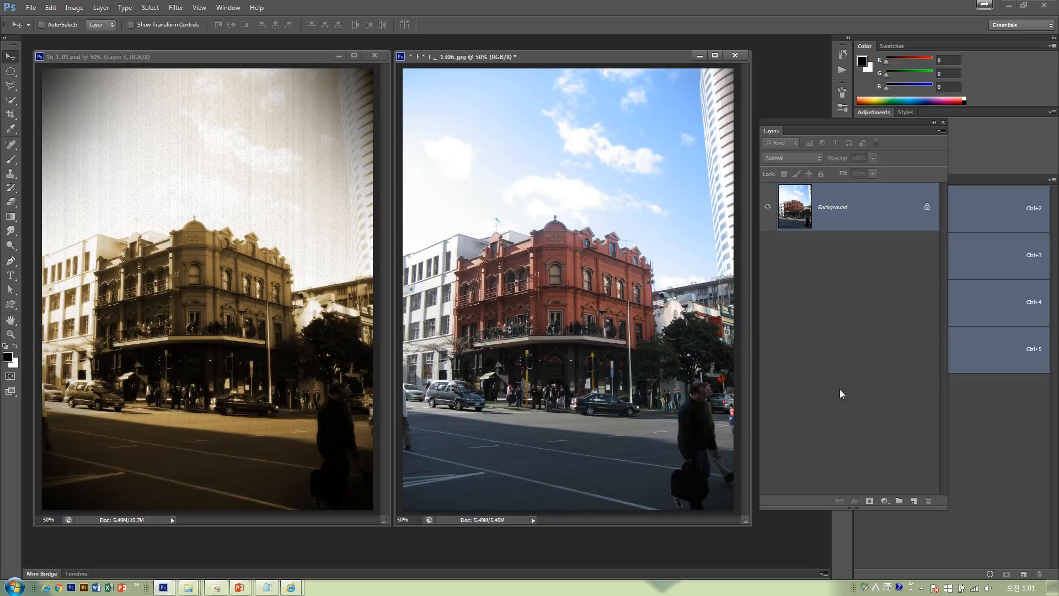
left_click(885, 500)
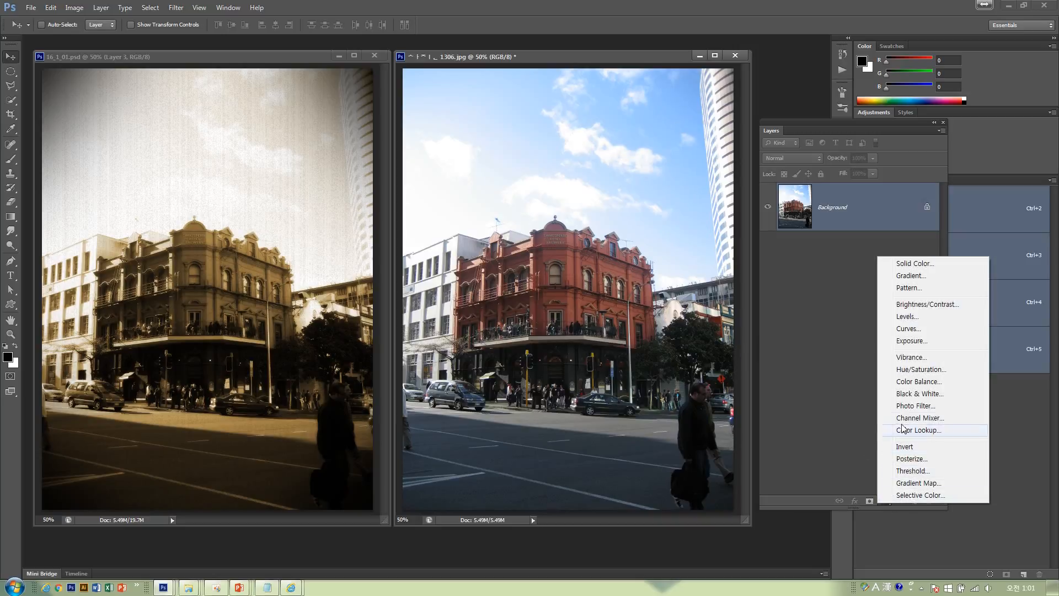
left_click(904, 372)
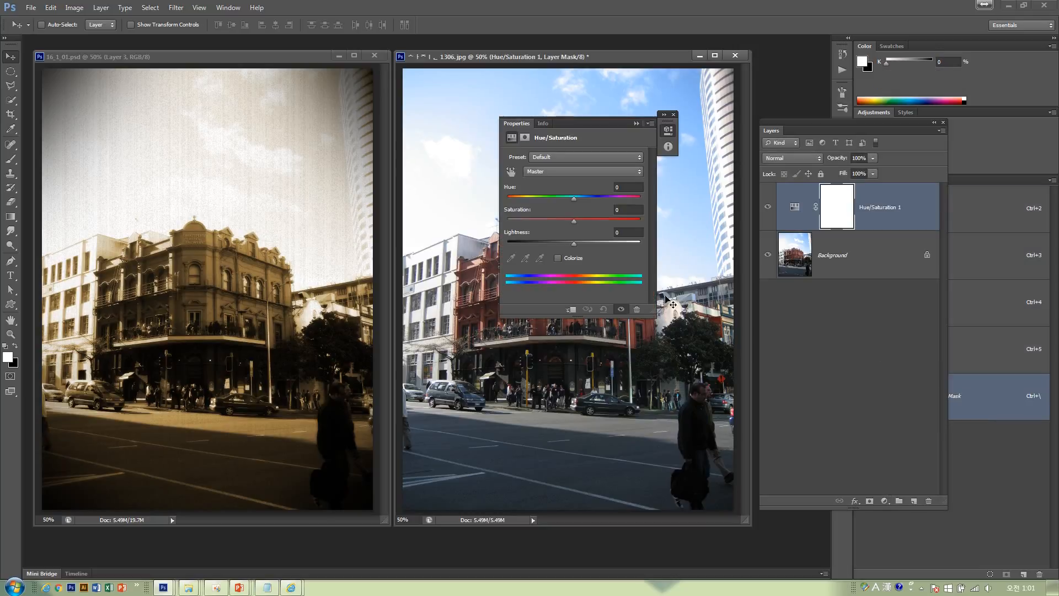
Try shifting the adjustment's hue, saturation and lightness, and reset all three values to 0
mouse_move(573, 202)
left_mouse_down()
mouse_move(532, 201)
mouse_move(570, 201)
left_mouse_up()
left_click(627, 188)
type("0")
left_click_drag(573, 220, 561, 243)
left_click(601, 209)
type("0")
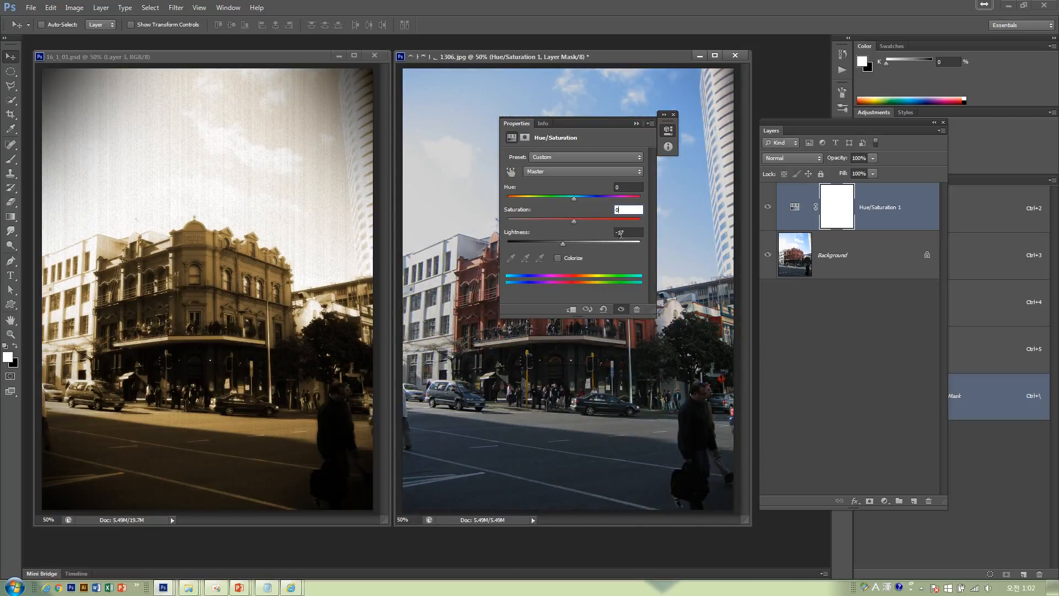
left_click_drag(624, 233, 611, 234)
type("0")
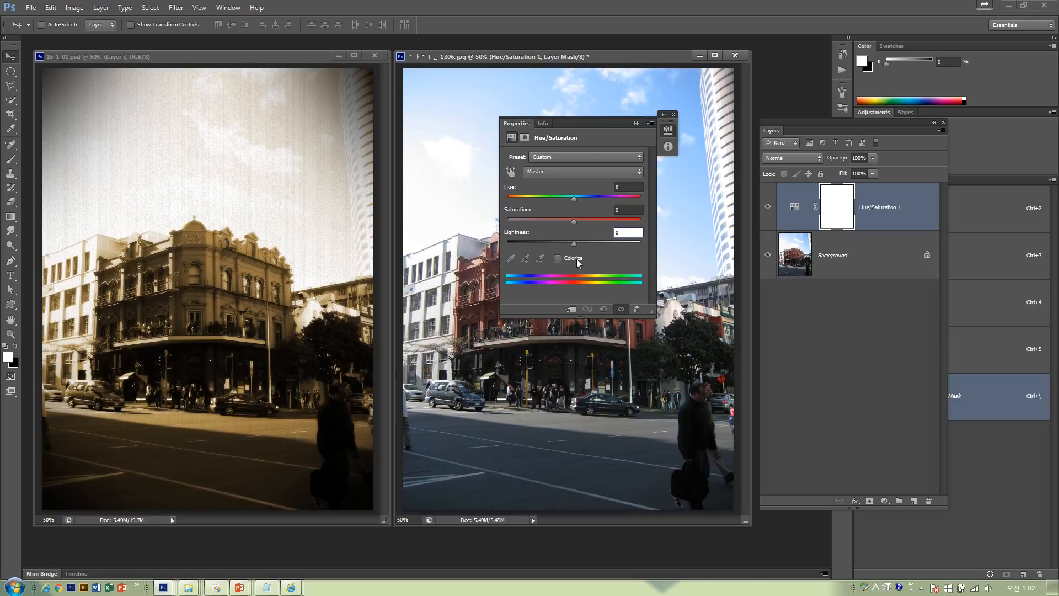
Turn on Colorize for the Hue/Saturation adjustment, set its Hue to 40 and close the adjustment's properties
left_click(577, 259)
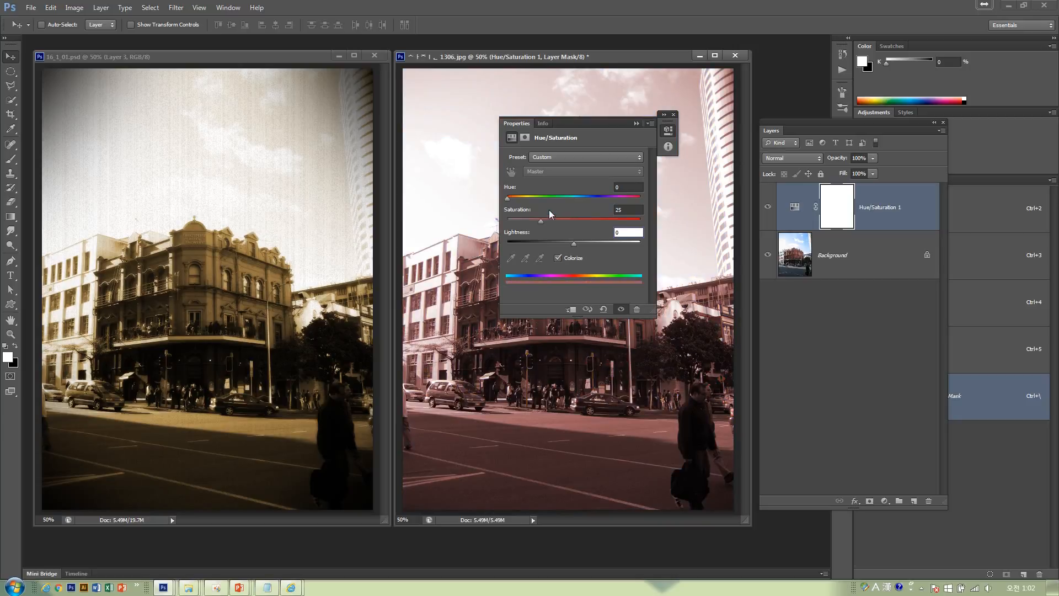
left_click_drag(574, 122, 239, 252)
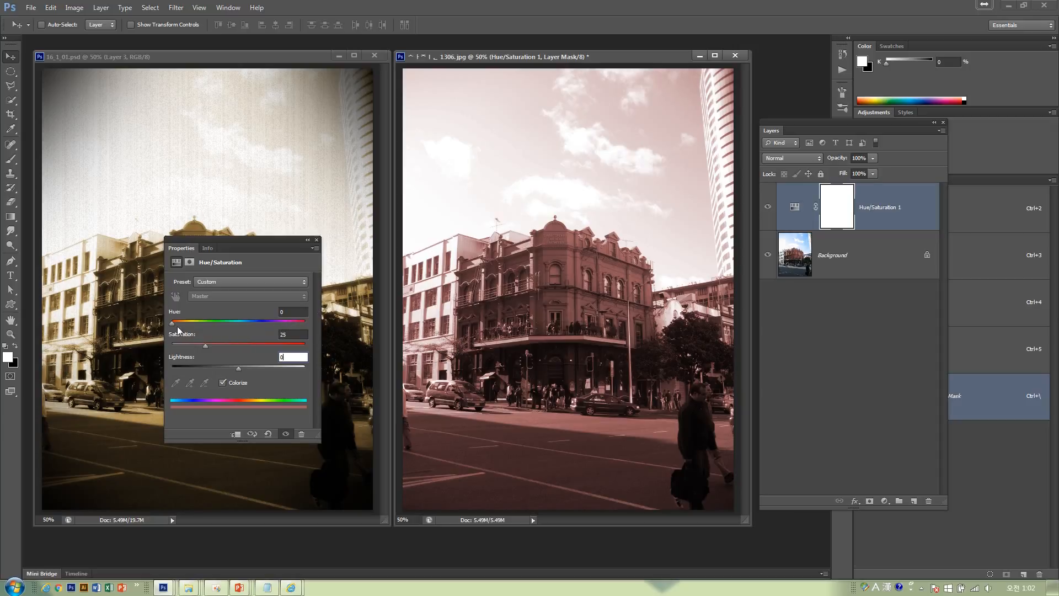
mouse_move(171, 323)
left_mouse_down()
mouse_move(292, 325)
mouse_move(166, 326)
left_mouse_up()
left_click(236, 240)
left_click_drag(171, 323, 190, 323)
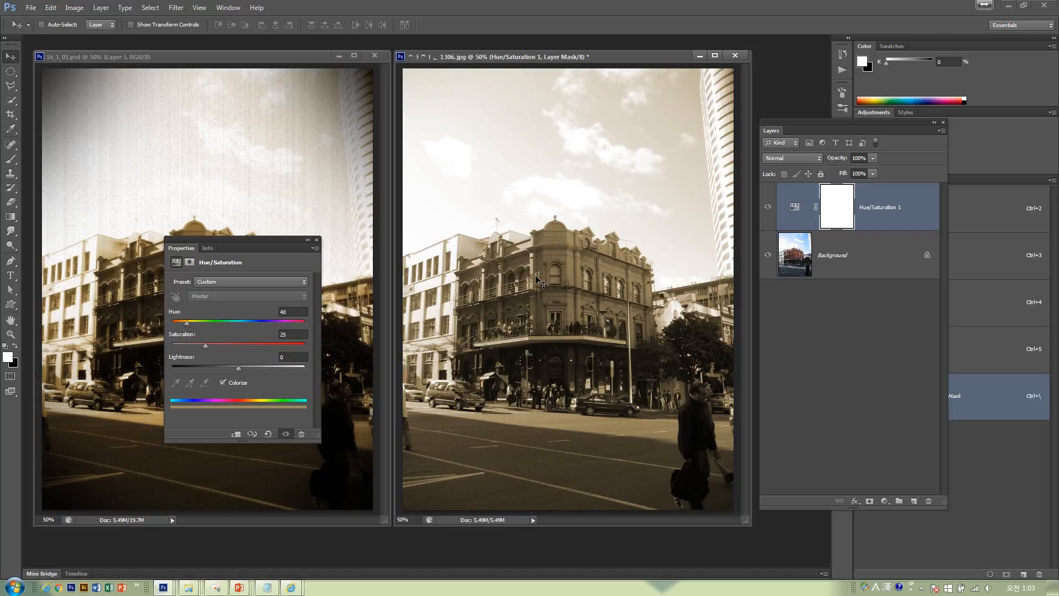
left_click(317, 240)
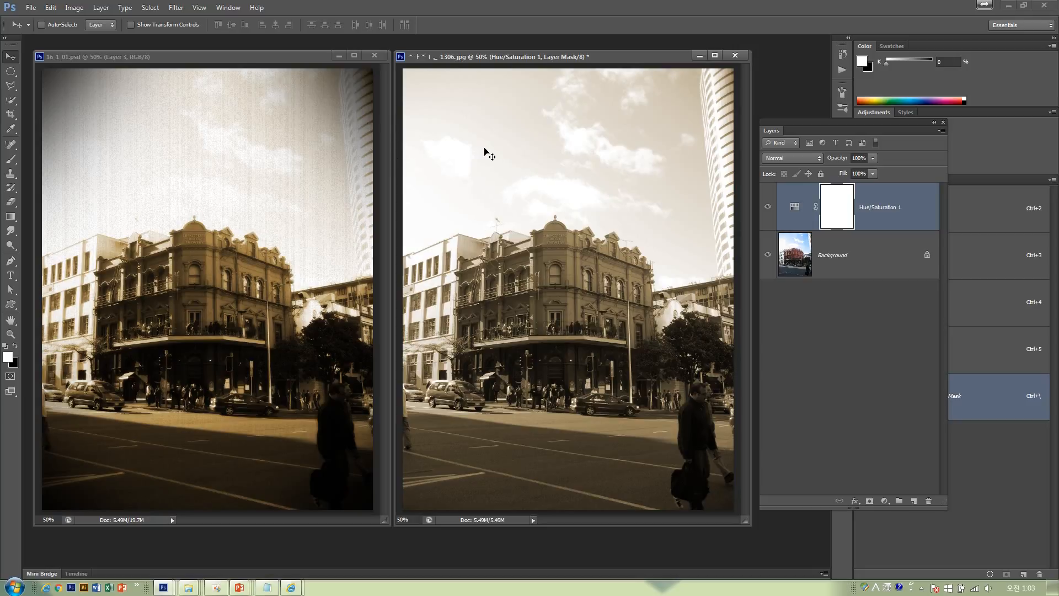
key("ctrl+a")
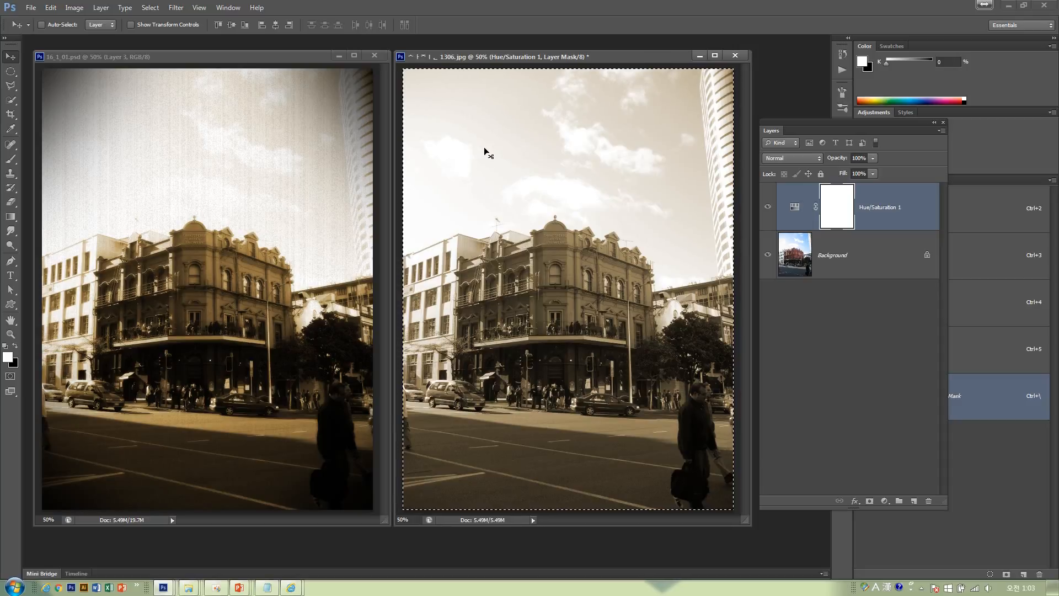
left_click(50, 8)
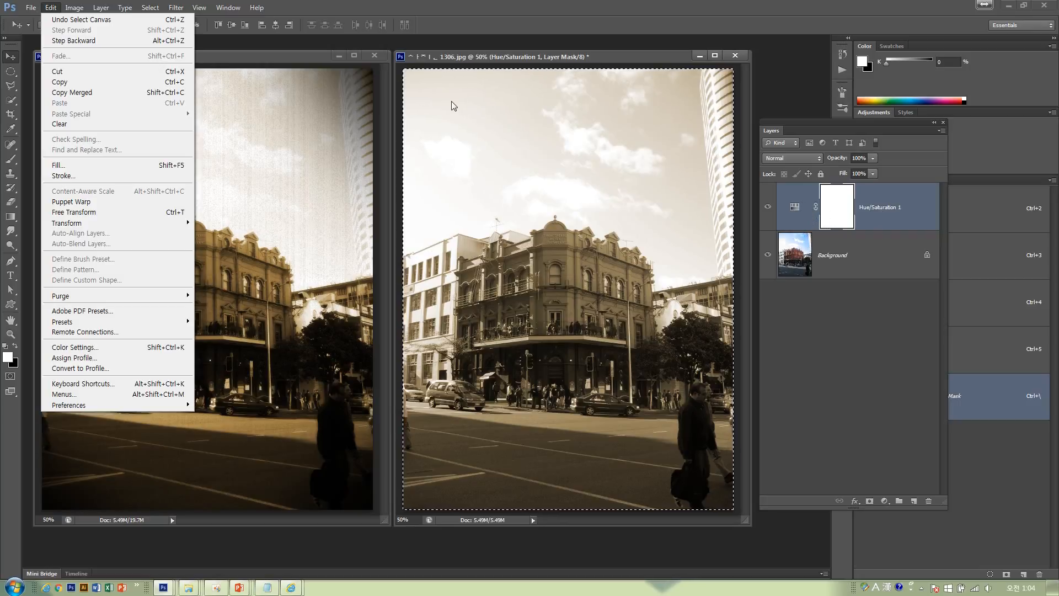
left_click(107, 87)
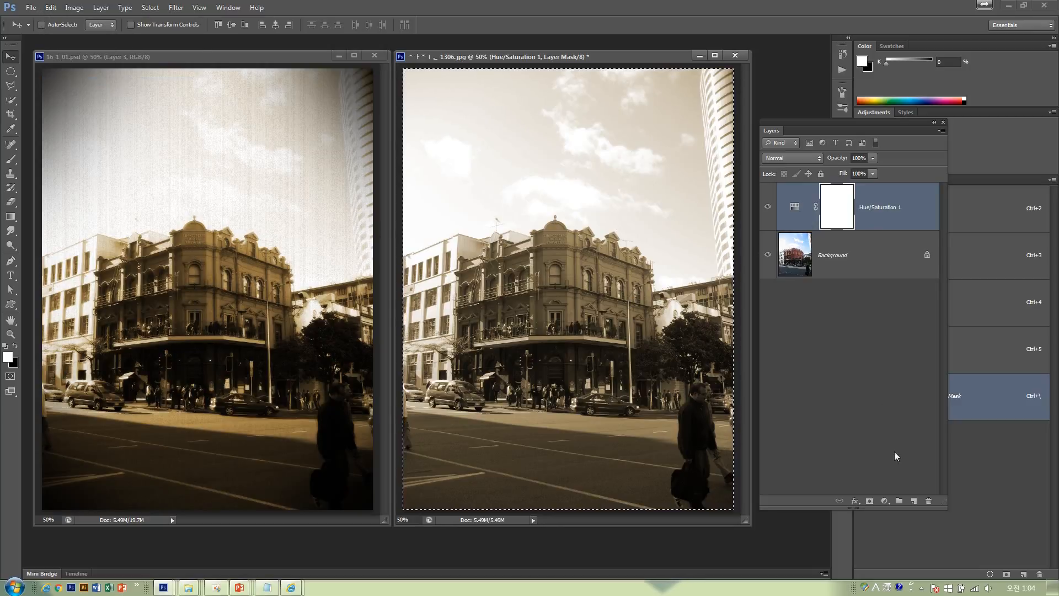
left_click(912, 501)
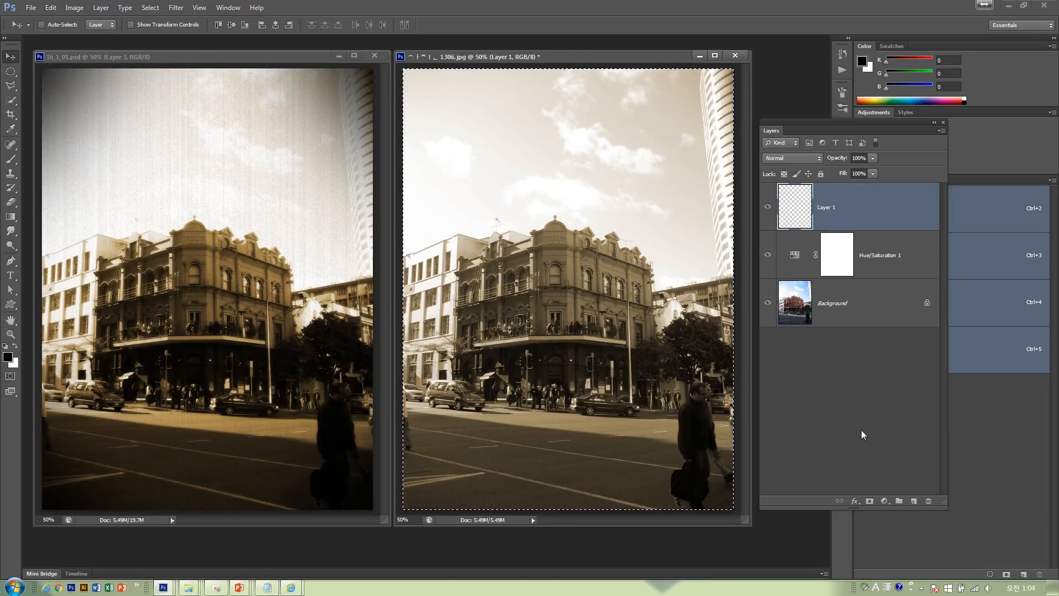
key("ctrl+d")
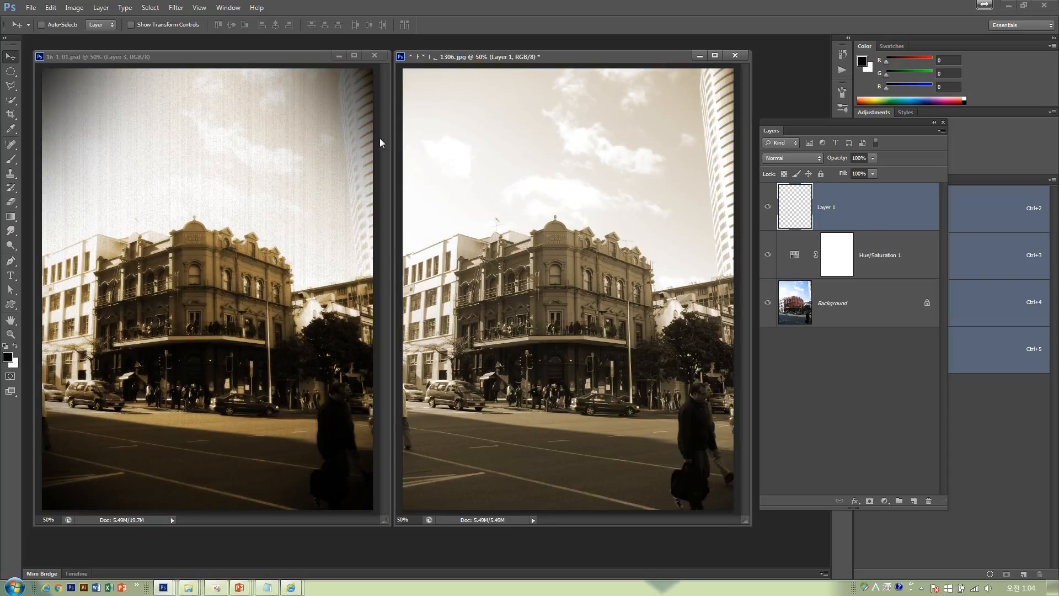
left_click(50, 8)
left_click(76, 104)
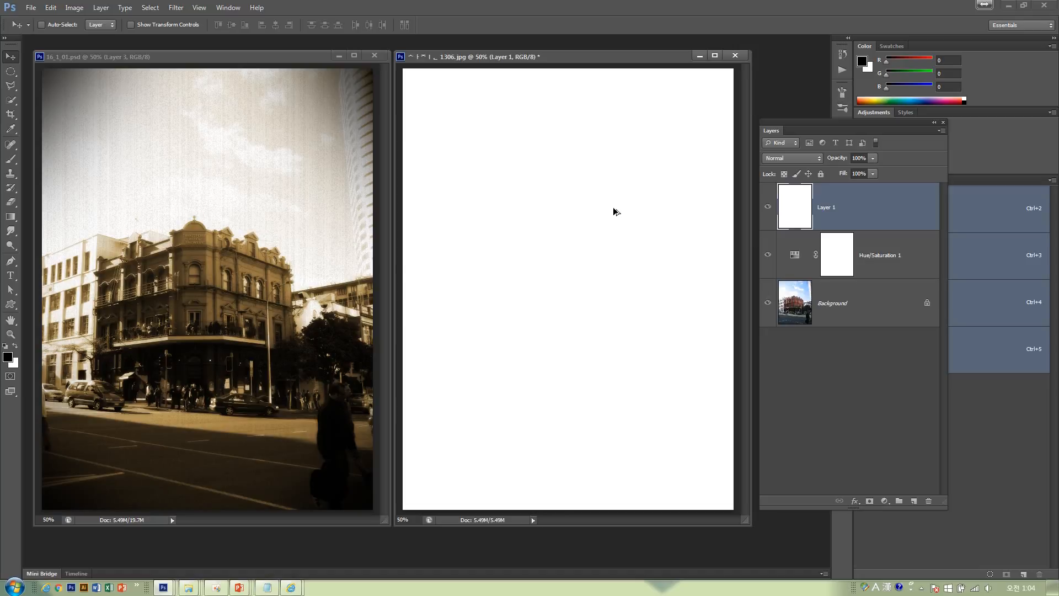
key("ctrl+alt+z")
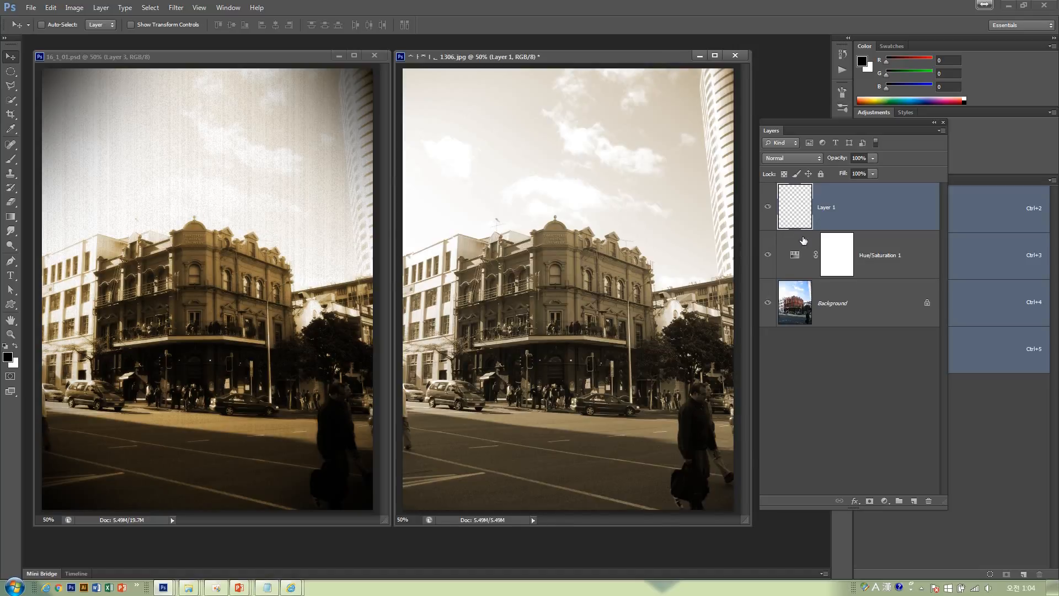
left_click(794, 255)
left_click_drag(801, 222, 928, 500)
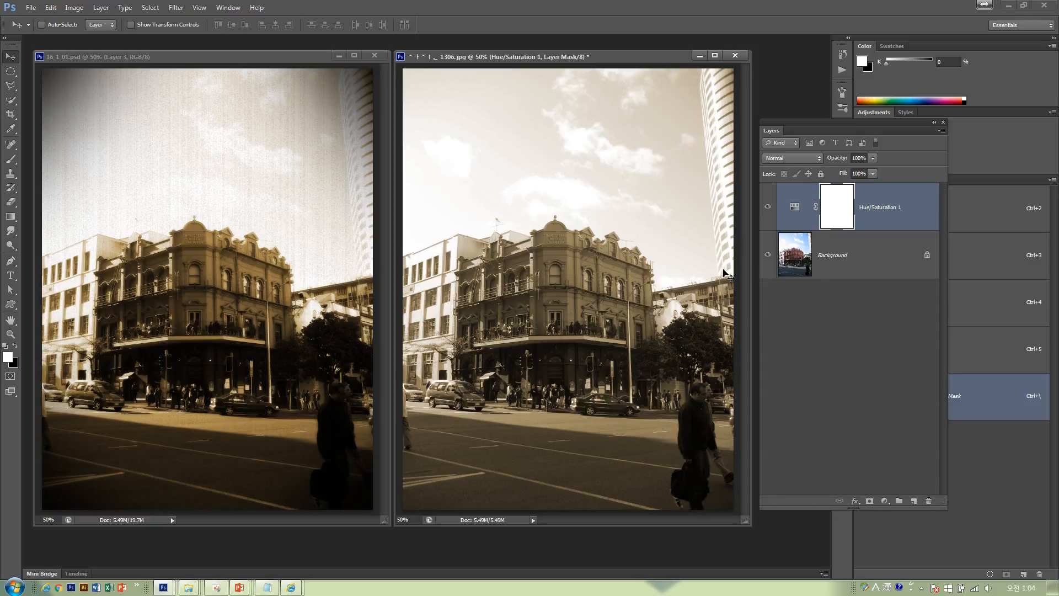
Make a merged copy of the whole canvas with the Hue/Saturation adjustment targeted, and clear the selection
key("ctrl+a")
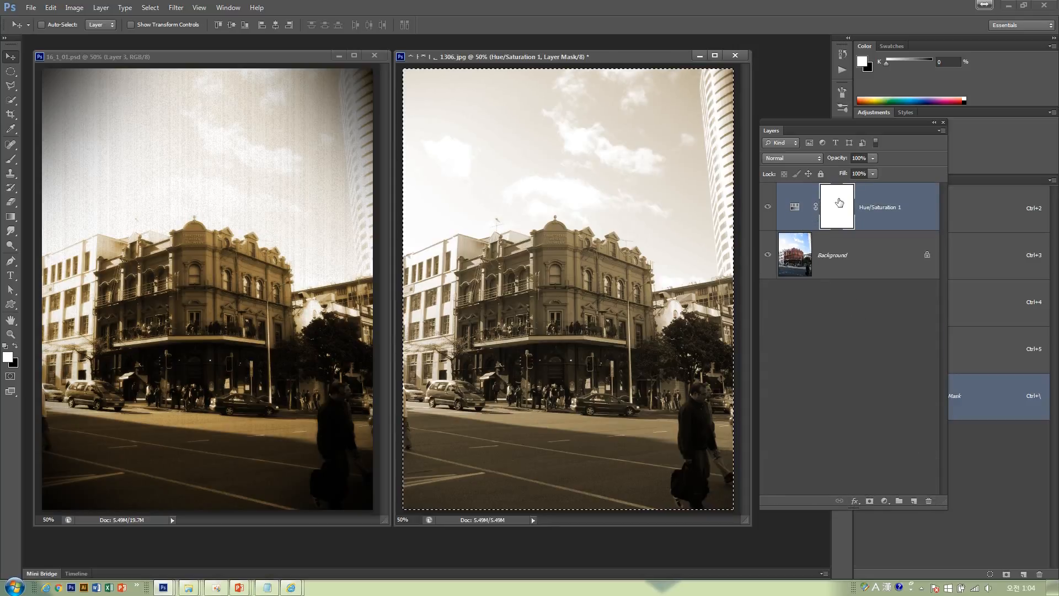
left_click(792, 212)
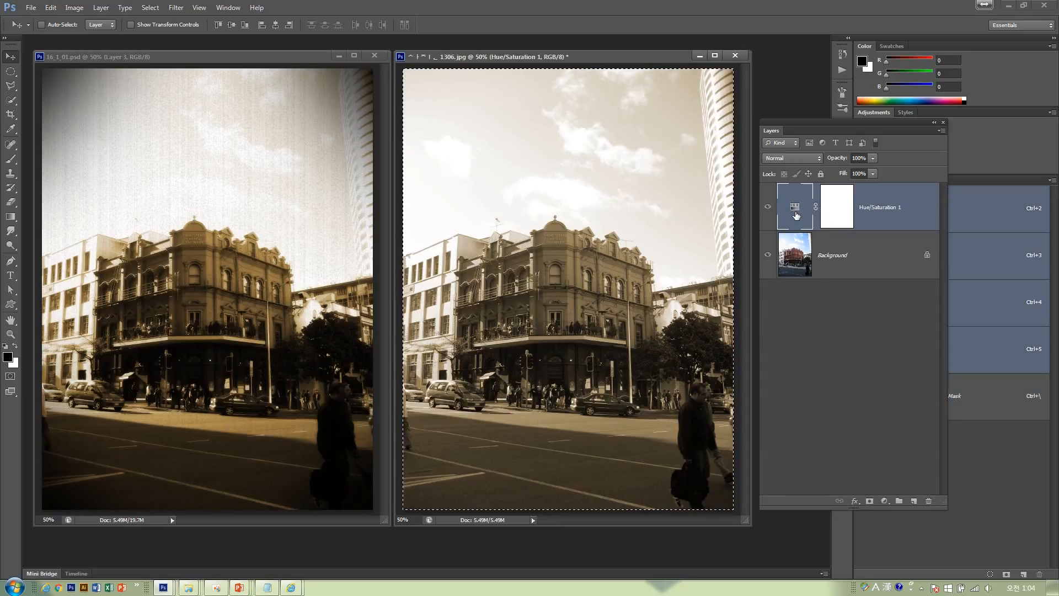
left_click(59, 10)
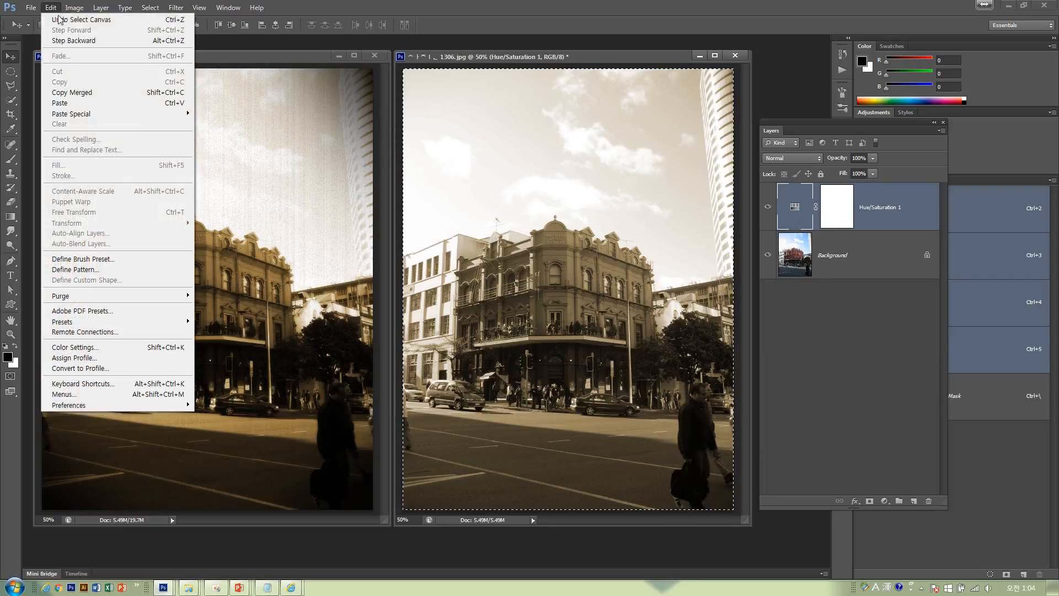
left_click(84, 94)
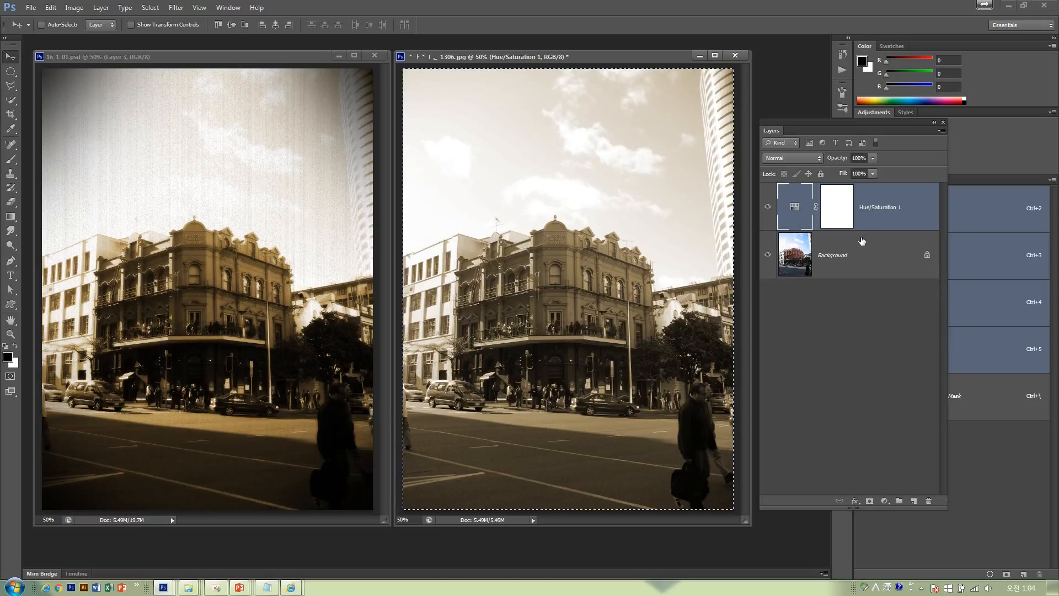
key("ctrl+d")
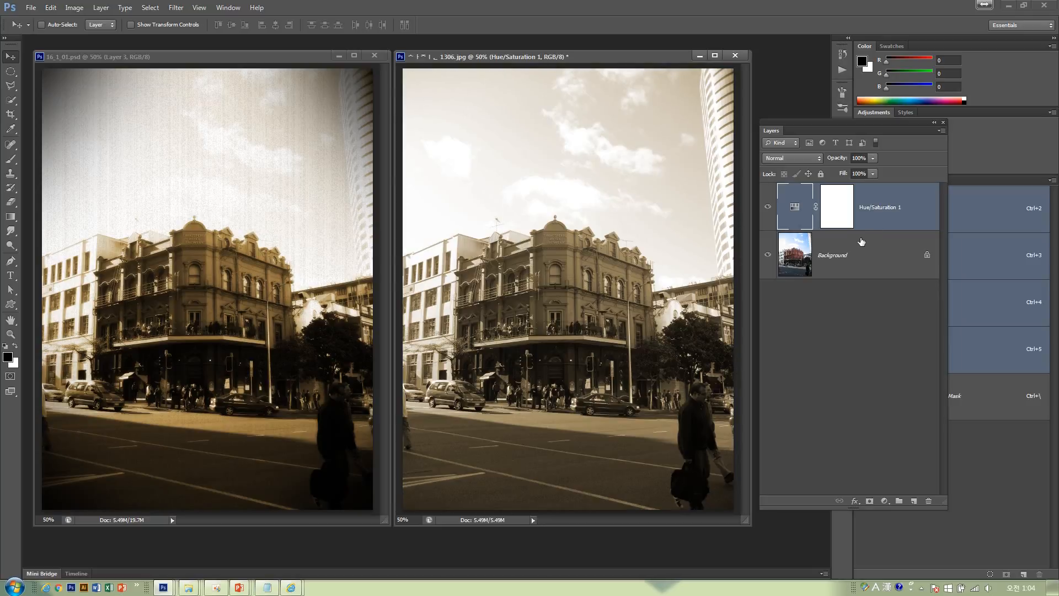
Create a new layer above the Hue/Saturation adjustment and paste the merged copy
left_click(914, 500)
left_click(52, 9)
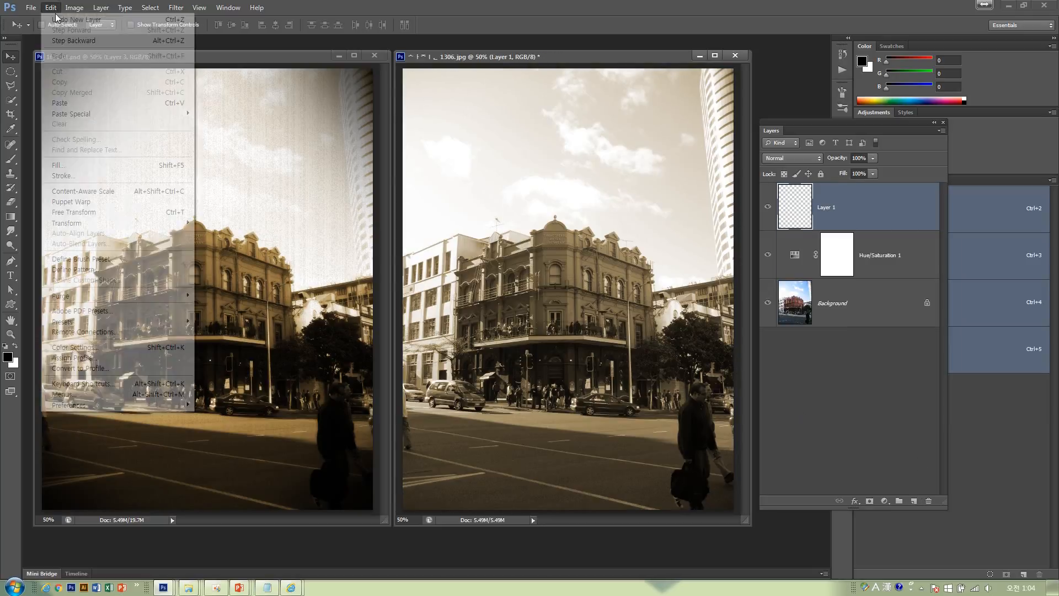
left_click(76, 104)
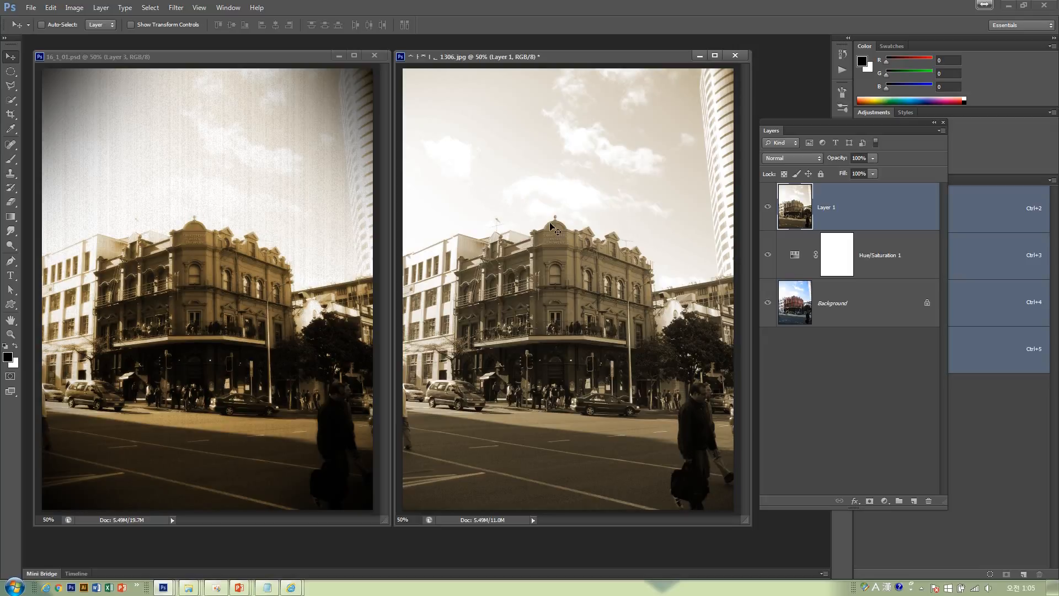
Apply a Gaussian Blur with a radius of 5.0 pixels to the pasted sepia layer
left_click(175, 7)
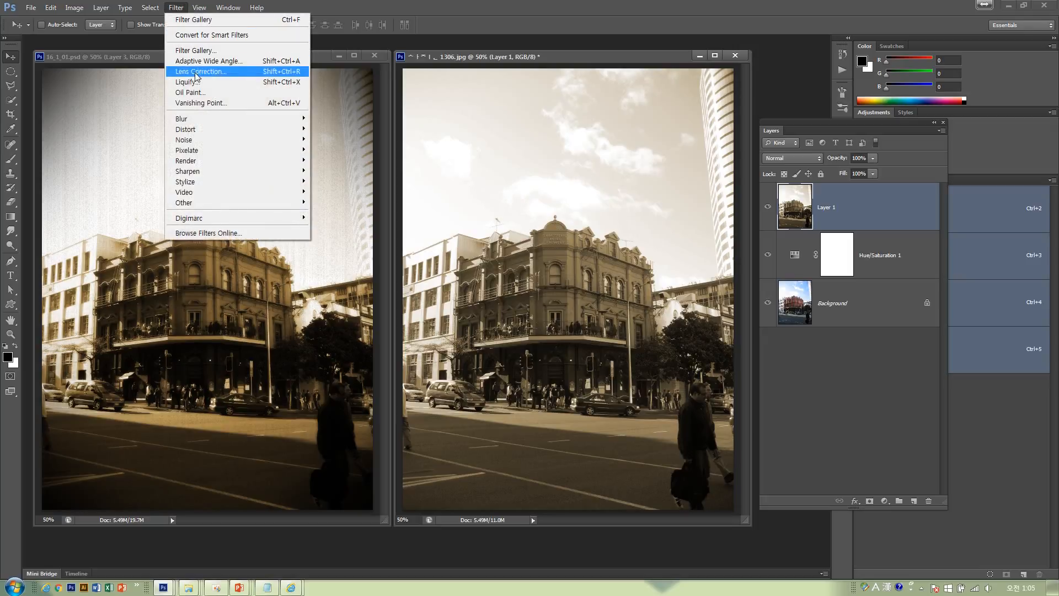
mouse_move(197, 120)
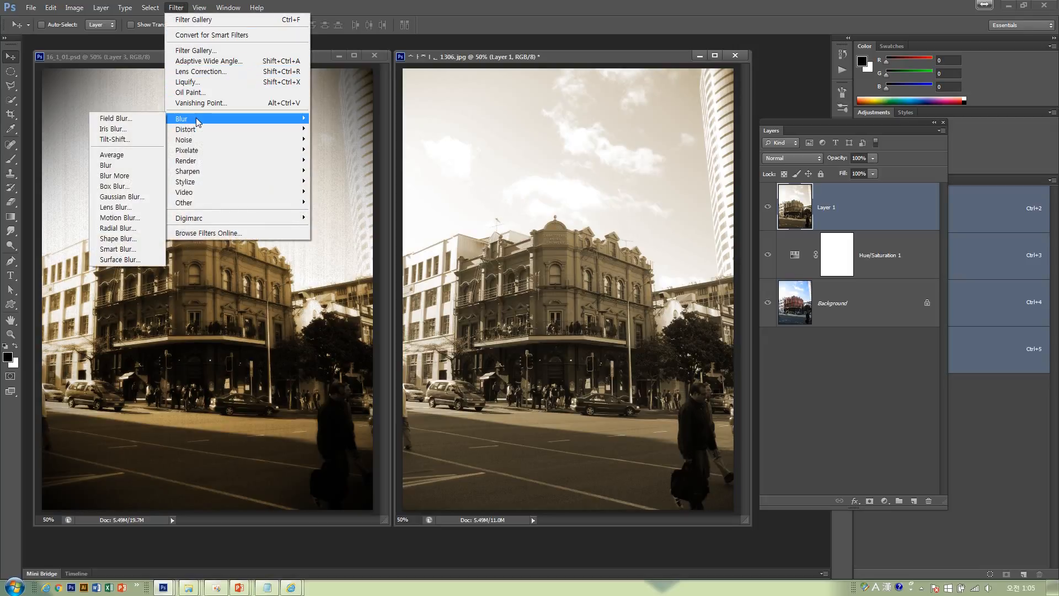
left_click(121, 197)
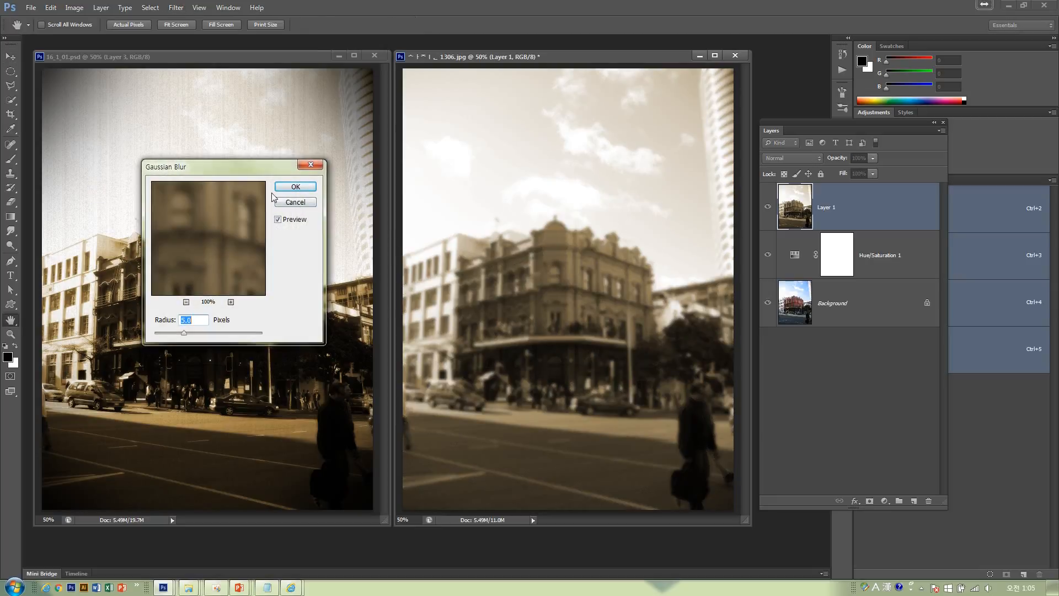
left_click_drag(256, 170, 791, 310)
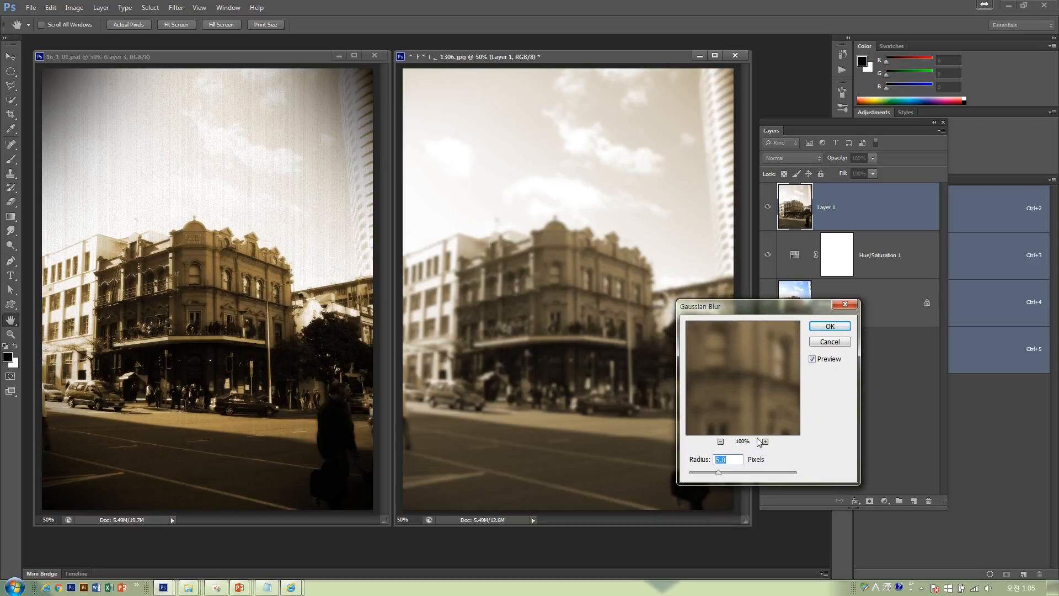
left_click(828, 327)
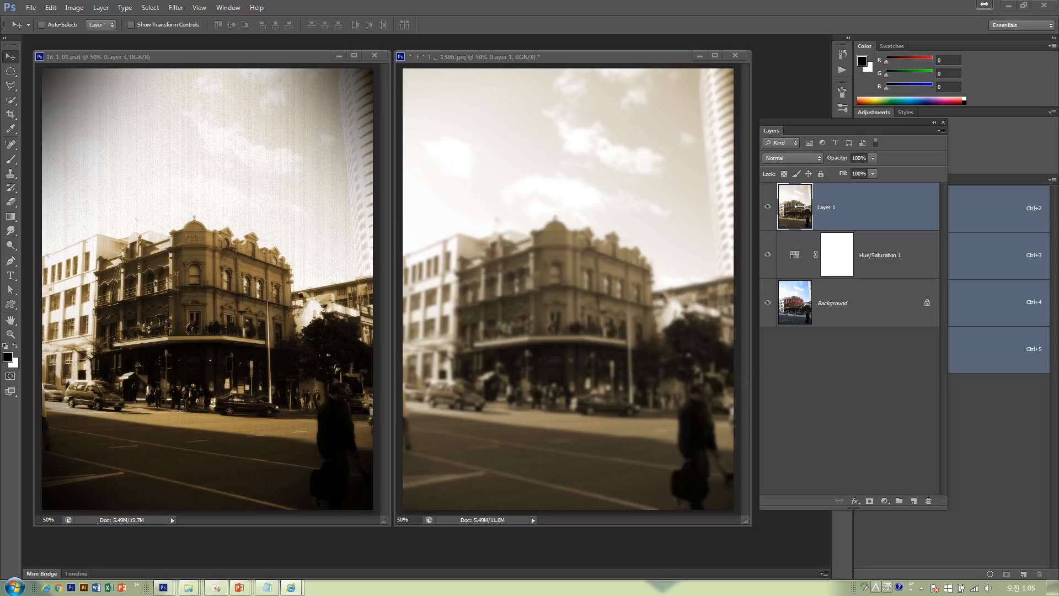
Set the blurred sepia layer's blend mode to Overlay and its opacity to 65%
left_click(808, 158)
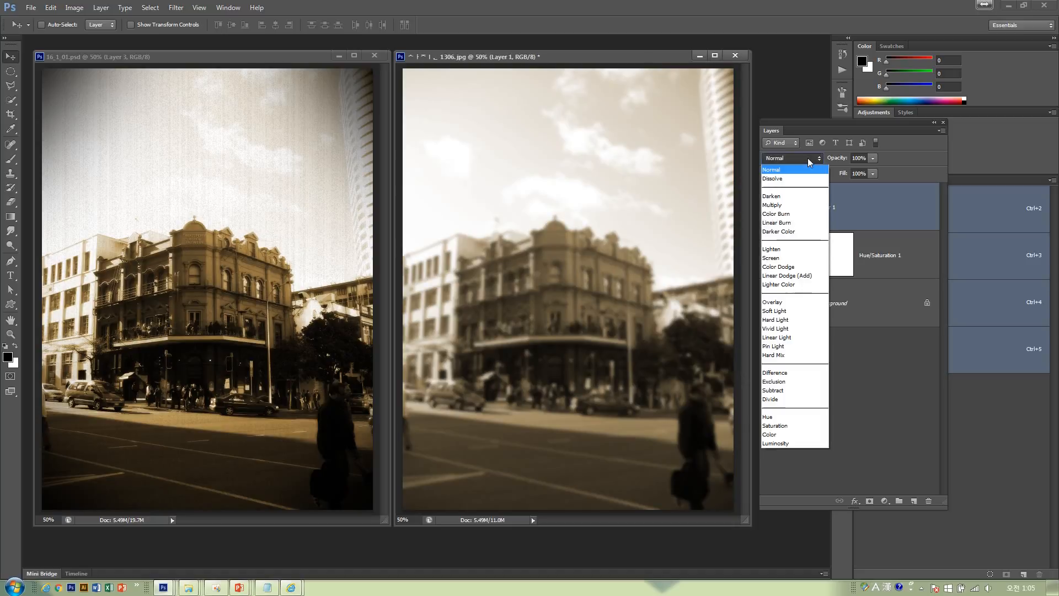
left_click(801, 303)
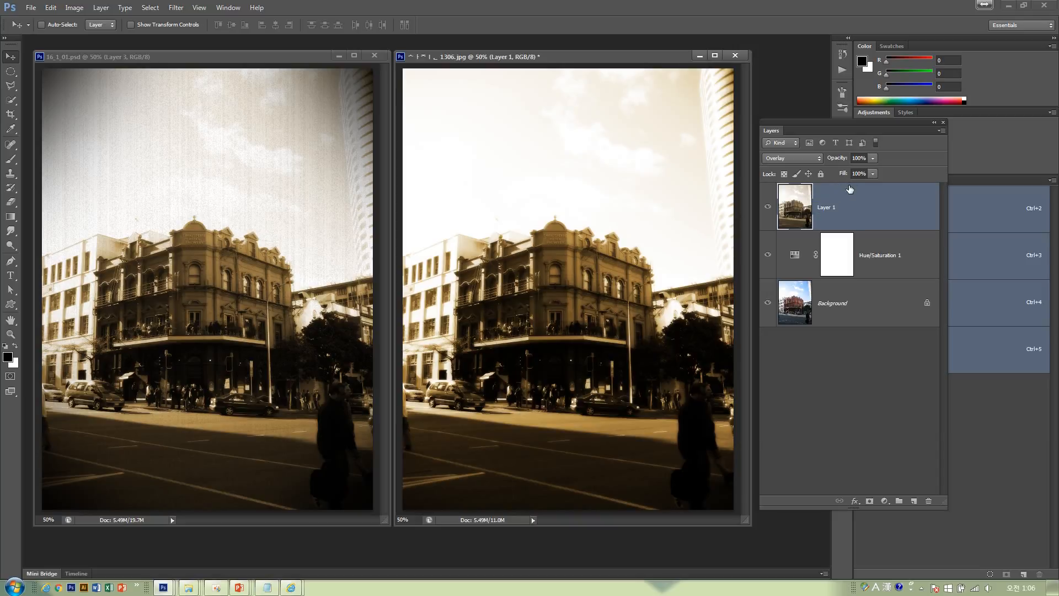
left_click(872, 159)
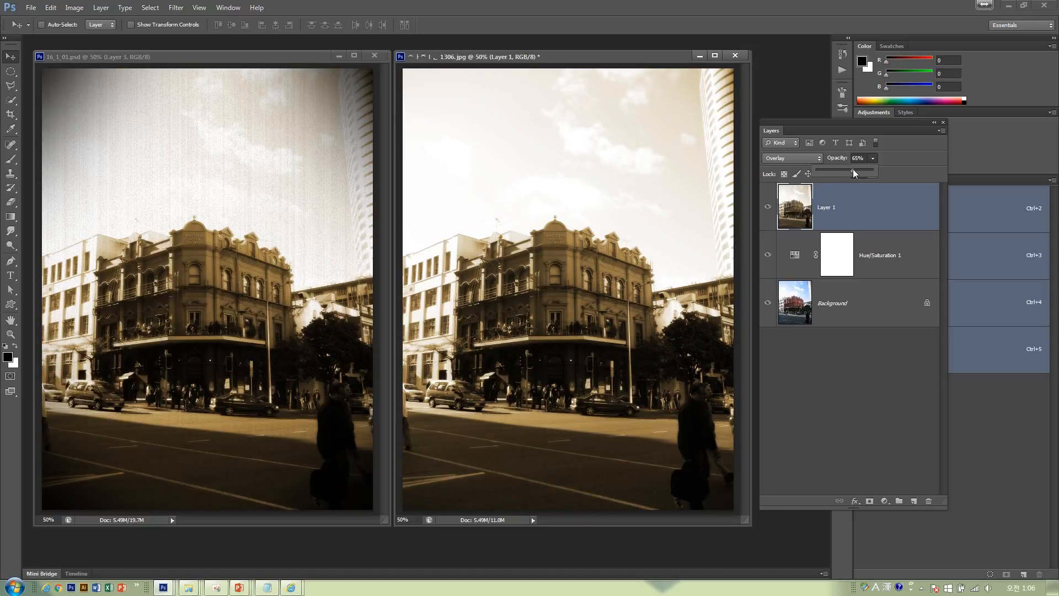
left_click_drag(852, 172, 855, 173)
Create a new layer above the blurred sepia layer and fill it entirely with the black foreground color
left_click(12, 73)
key("ctrl+minus")
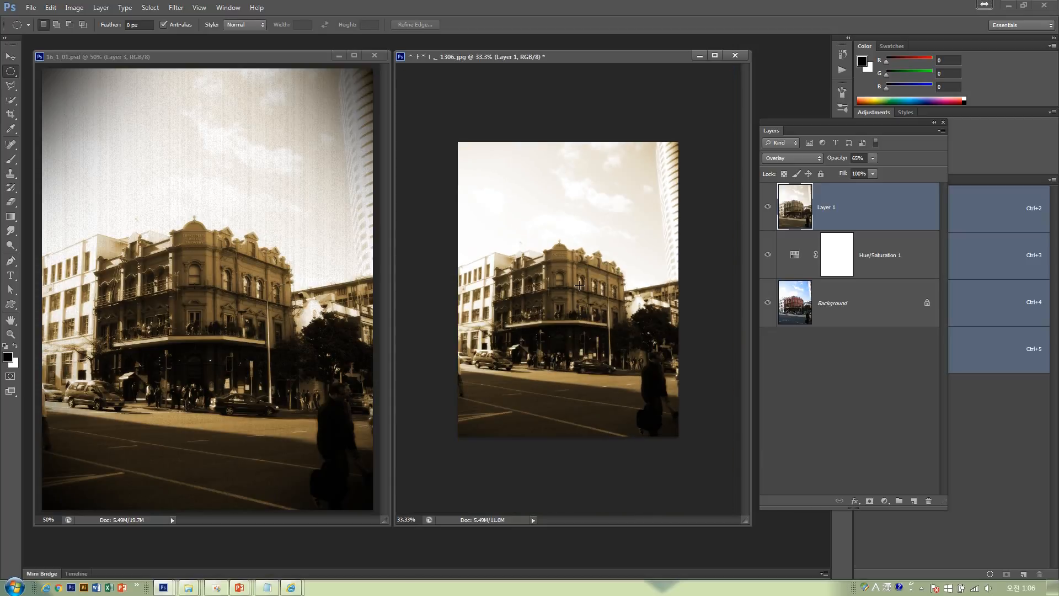
left_click_drag(568, 291, 690, 442)
key("ctrl+d")
left_click(913, 501)
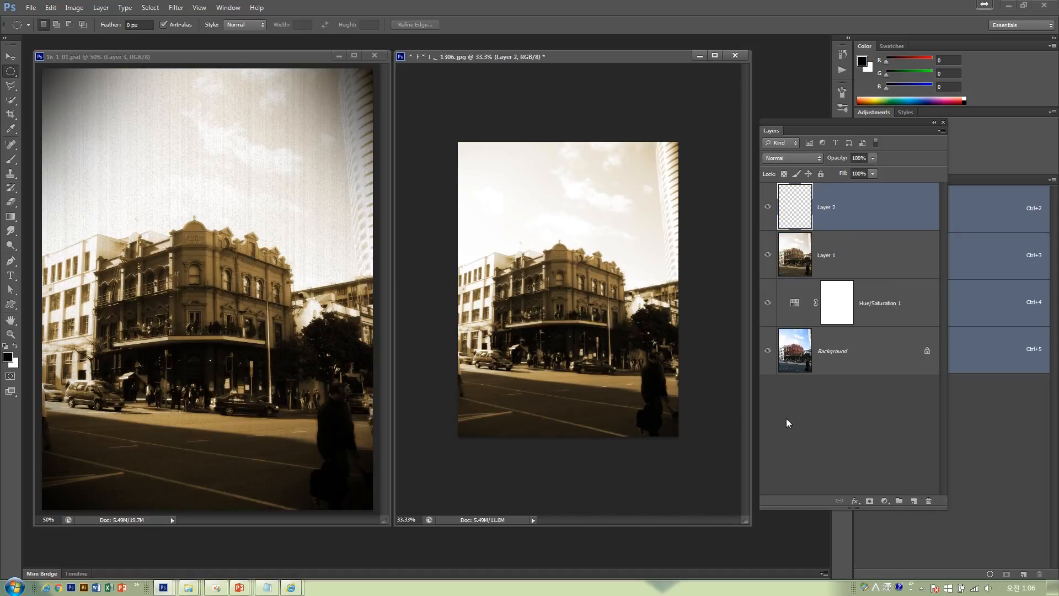
key("alt+BackSpace")
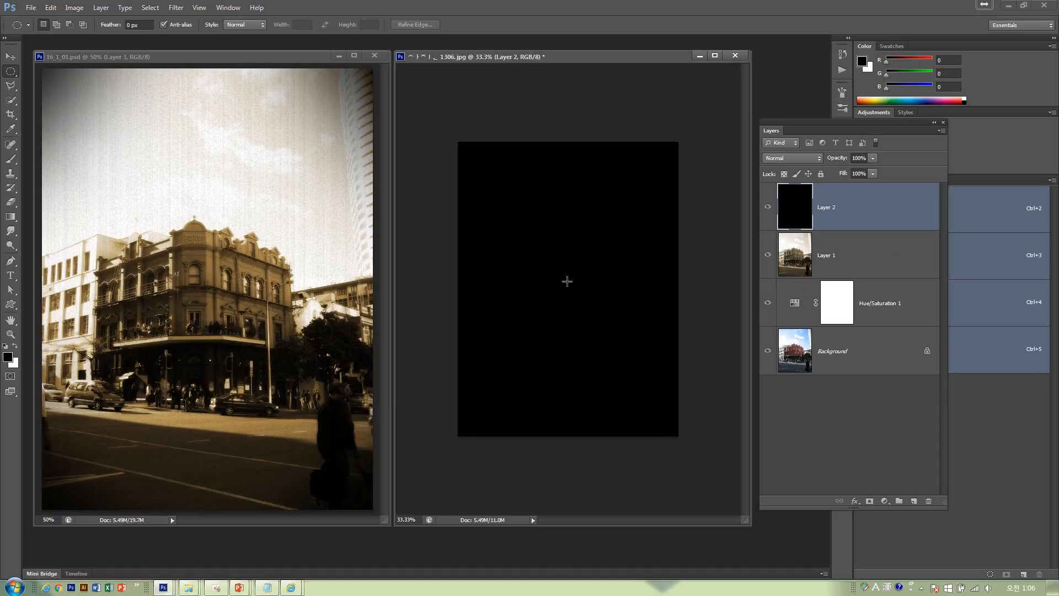
Clear a centered ellipse slightly larger than the canvas, feathered by 150 pixels, from the black layer to form a vignette, and deselect
left_click_drag(566, 281, 689, 454)
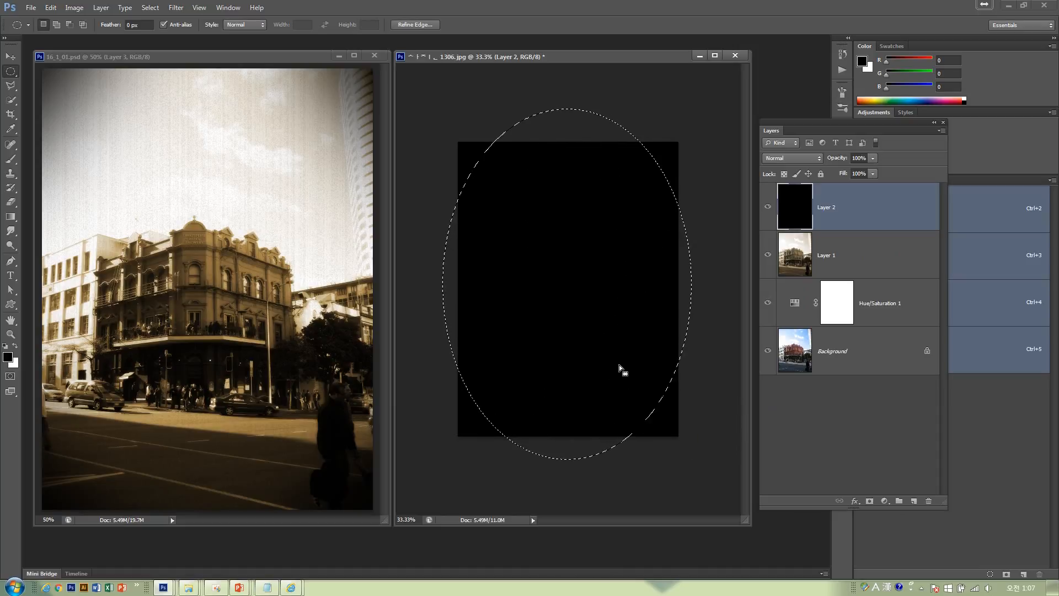
left_click(176, 8)
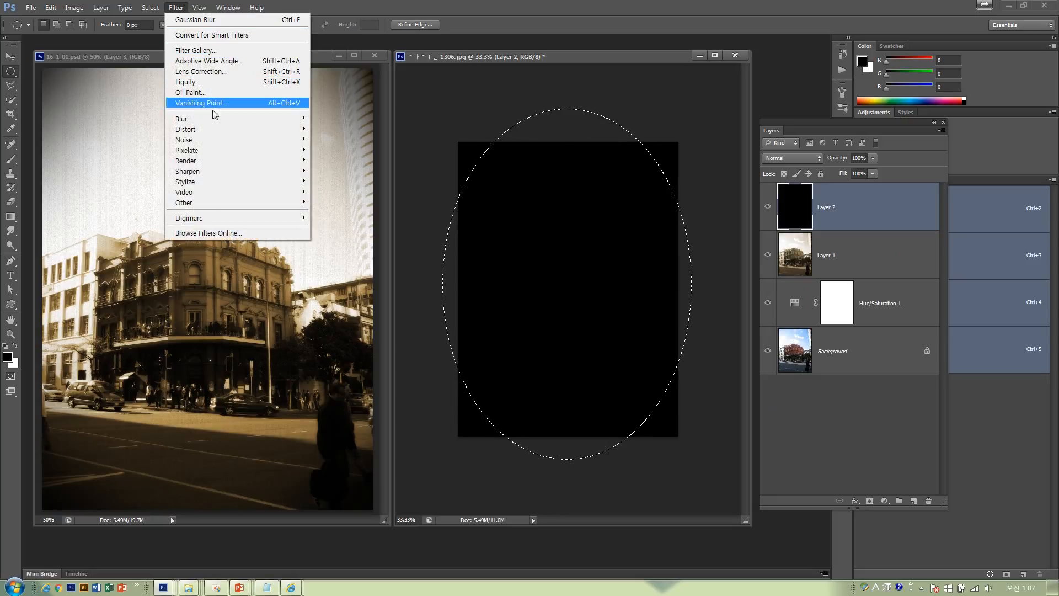
left_click(150, 8)
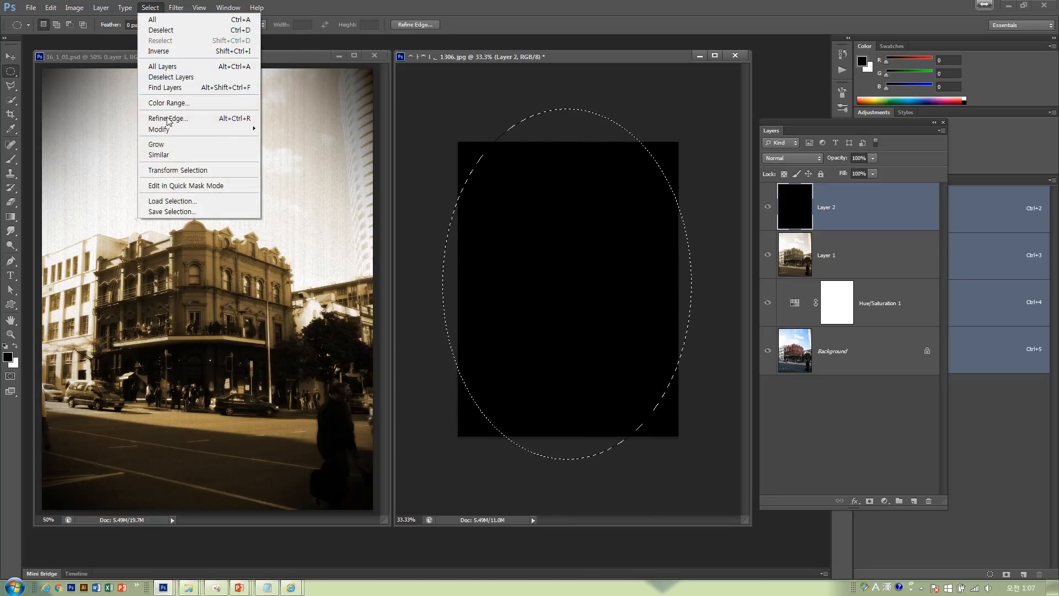
mouse_move(227, 130)
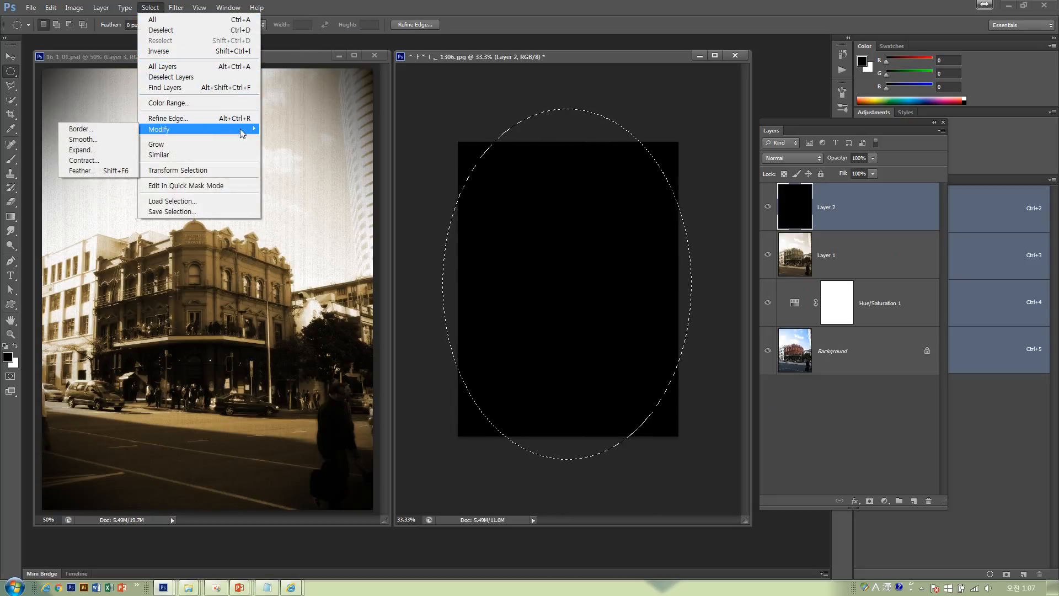
left_click(115, 172)
type("150")
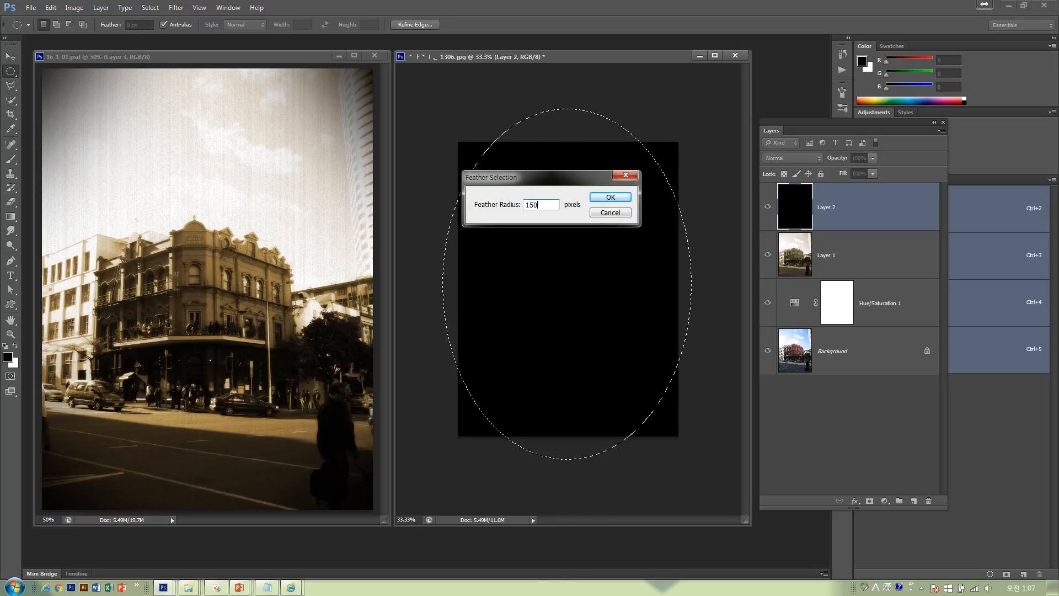
left_click(606, 200)
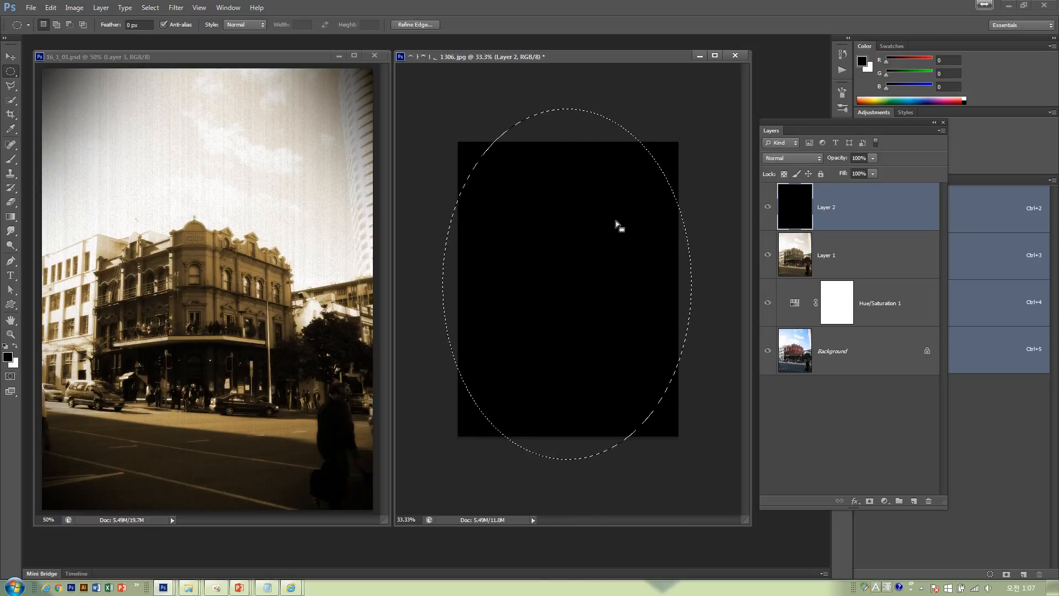
key("Delete")
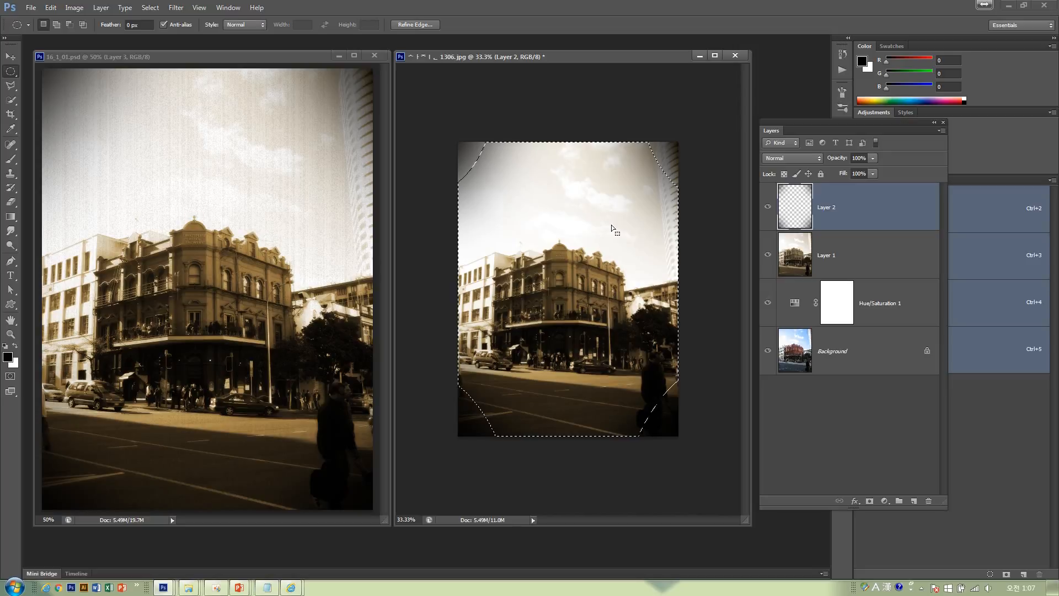
key("ctrl+d")
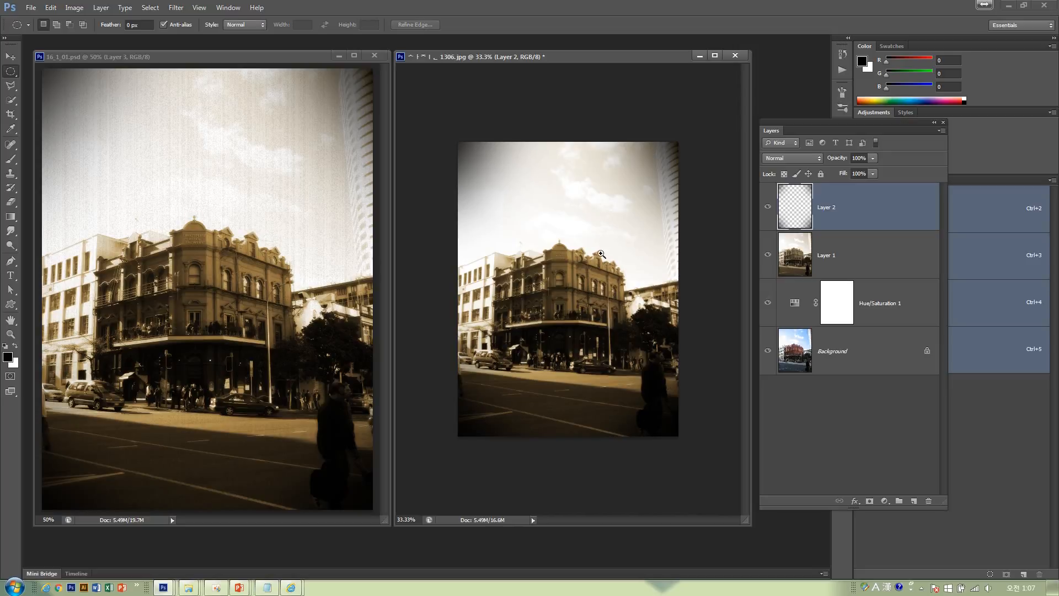
left_click(546, 294, "ctrl")
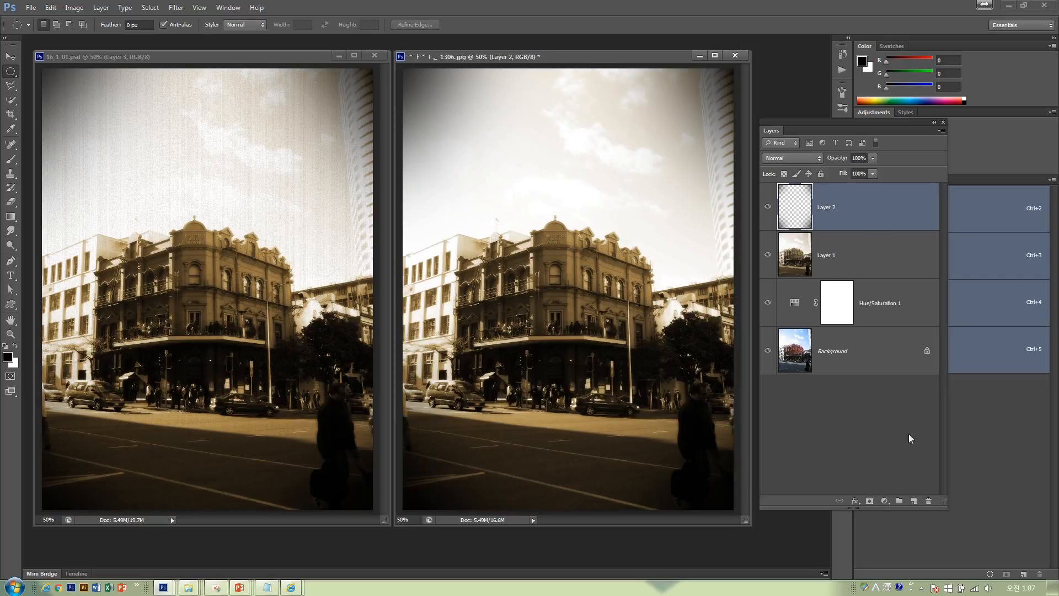
Create a new black-filled layer above the vignette and add monochromatic Gaussian noise with an amount of 75.38%
left_click(913, 501)
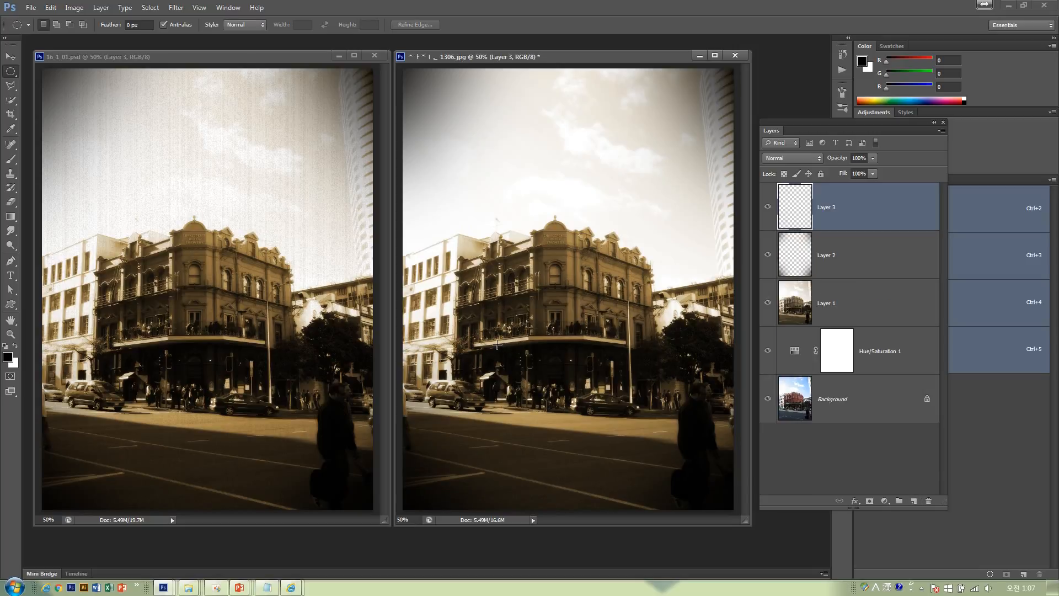
key("alt+BackSpace")
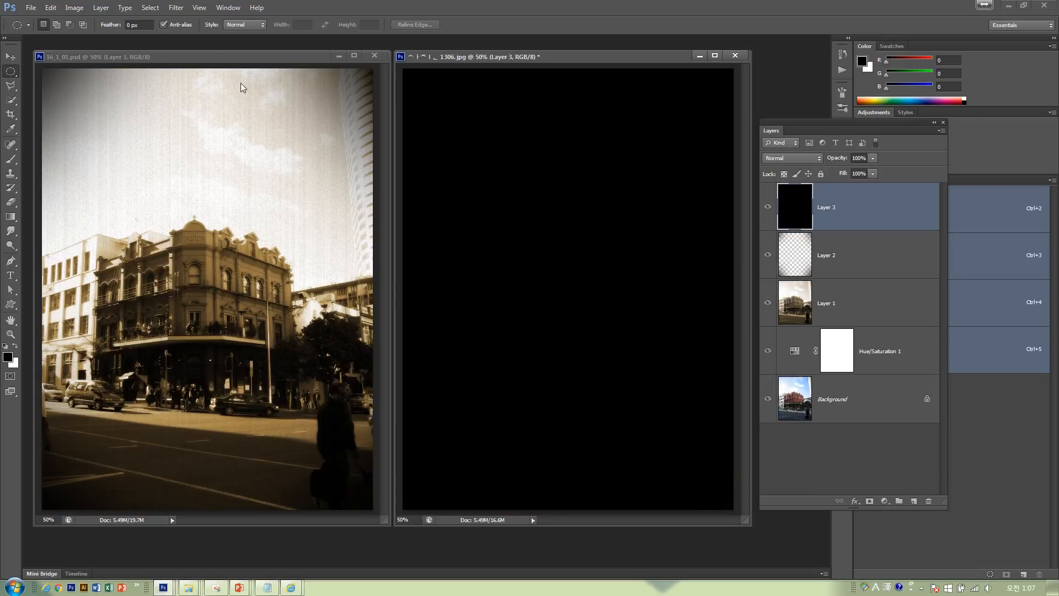
left_click(177, 9)
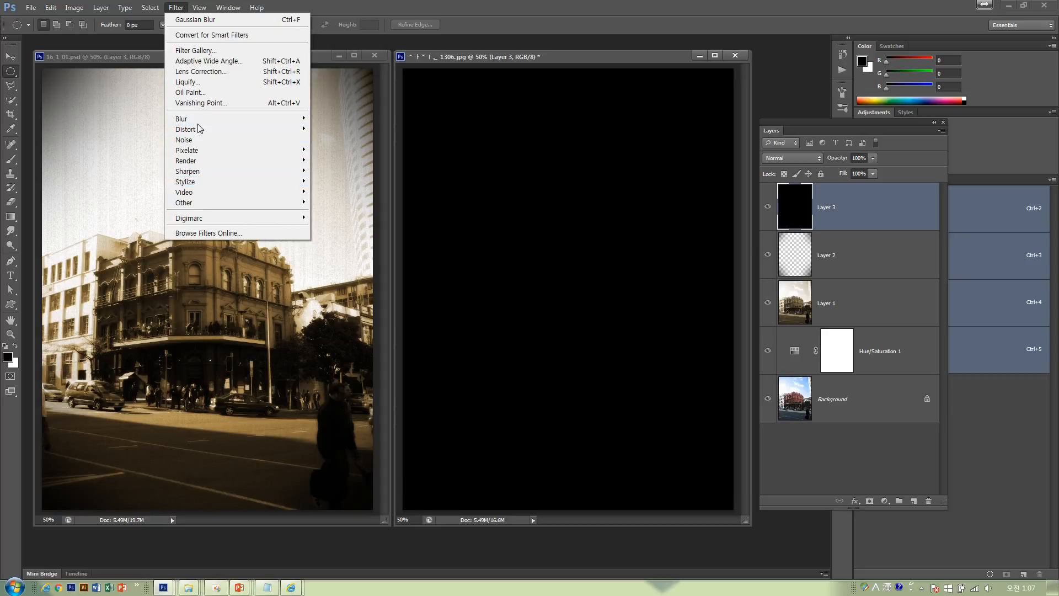
mouse_move(203, 140)
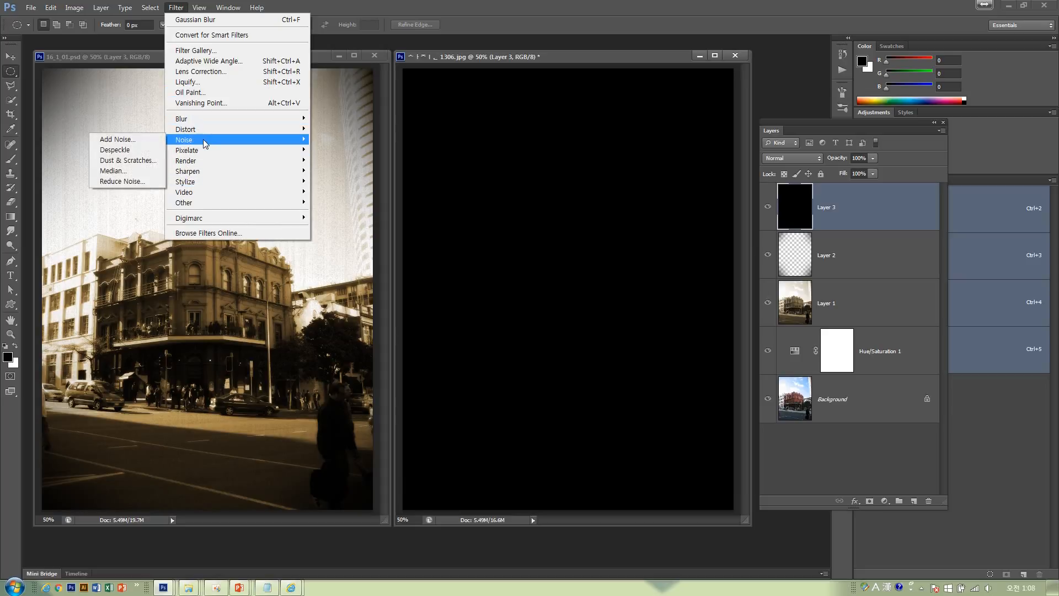
left_click(150, 145)
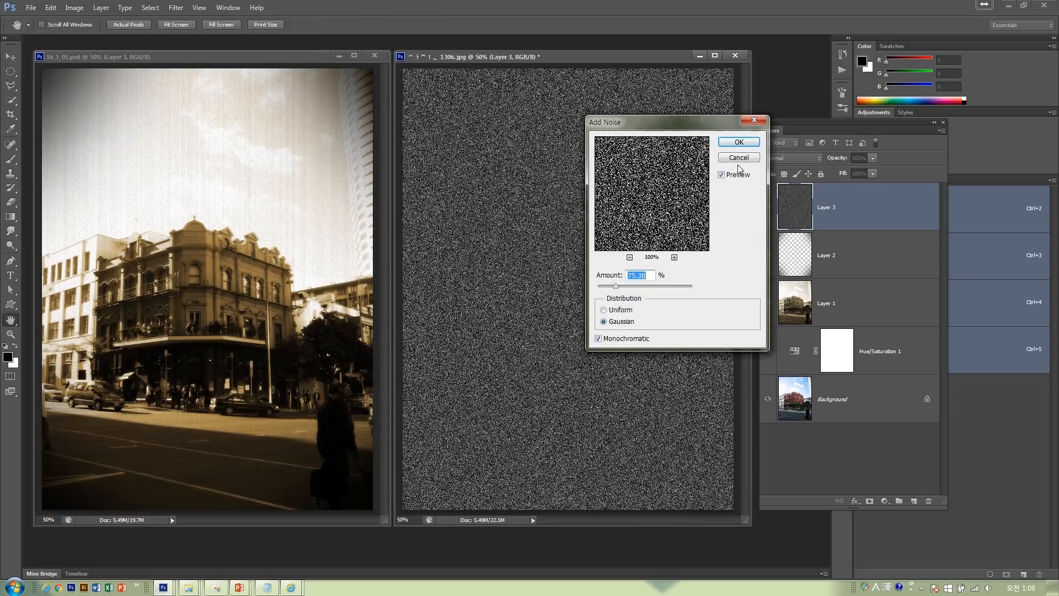
left_click(738, 142)
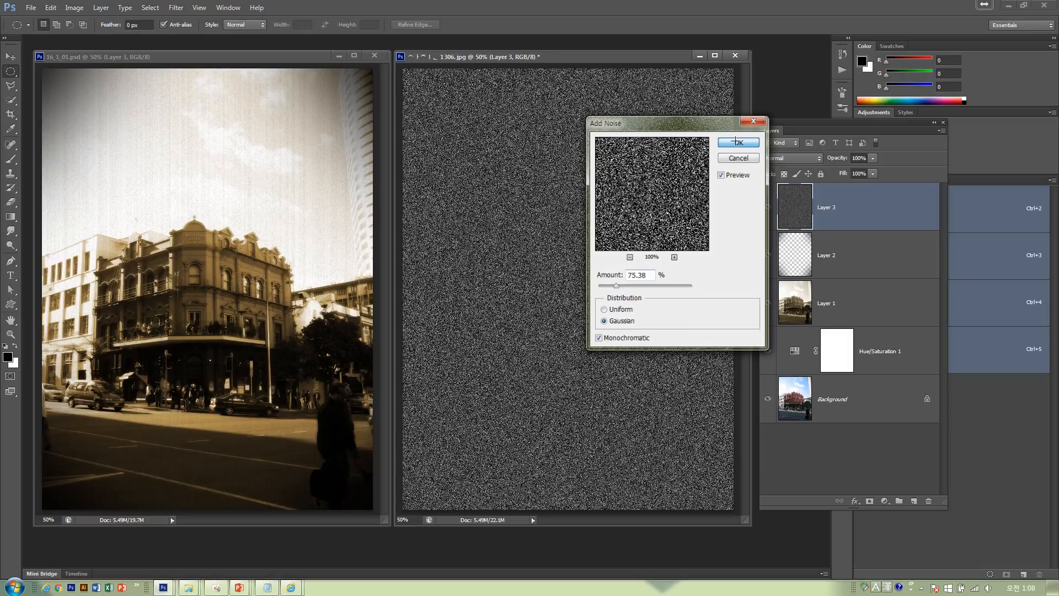
Set the noise layer's blend mode to Soft Light and its opacity to 43%
left_click(795, 158)
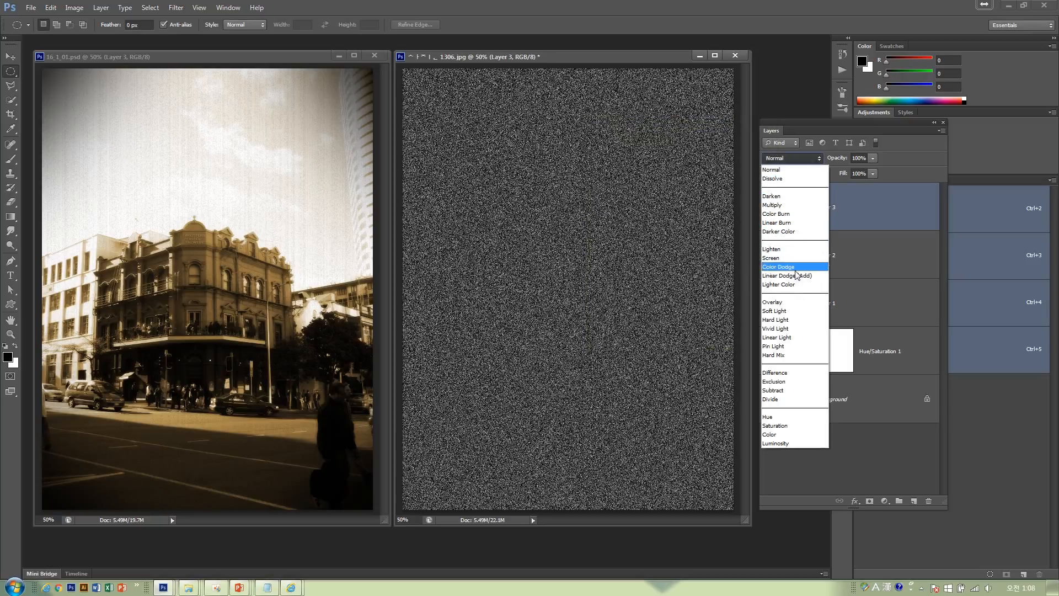
left_click(795, 311)
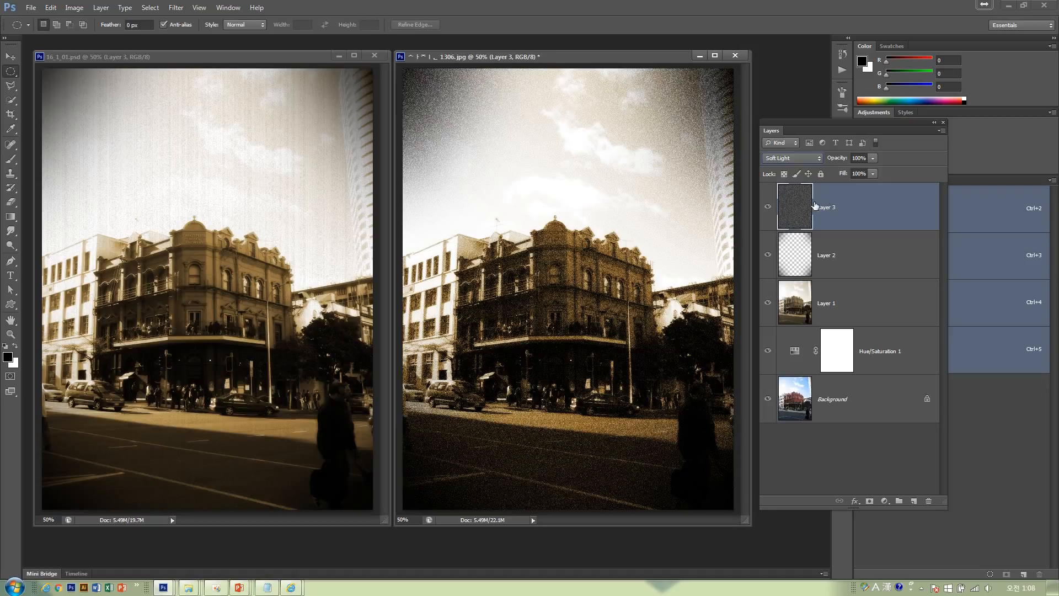
left_click(871, 158)
left_click_drag(868, 168, 842, 172)
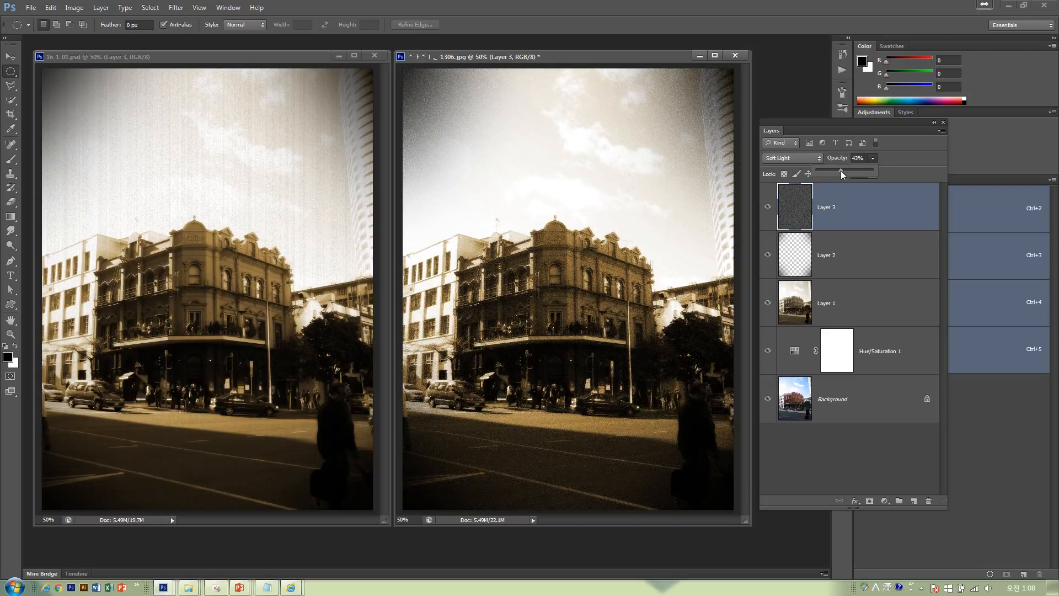
left_click(578, 210)
Create a new black-filled top layer and apply a Vertical Grain filter with Intensity 70 and Contrast 84
left_click(912, 500)
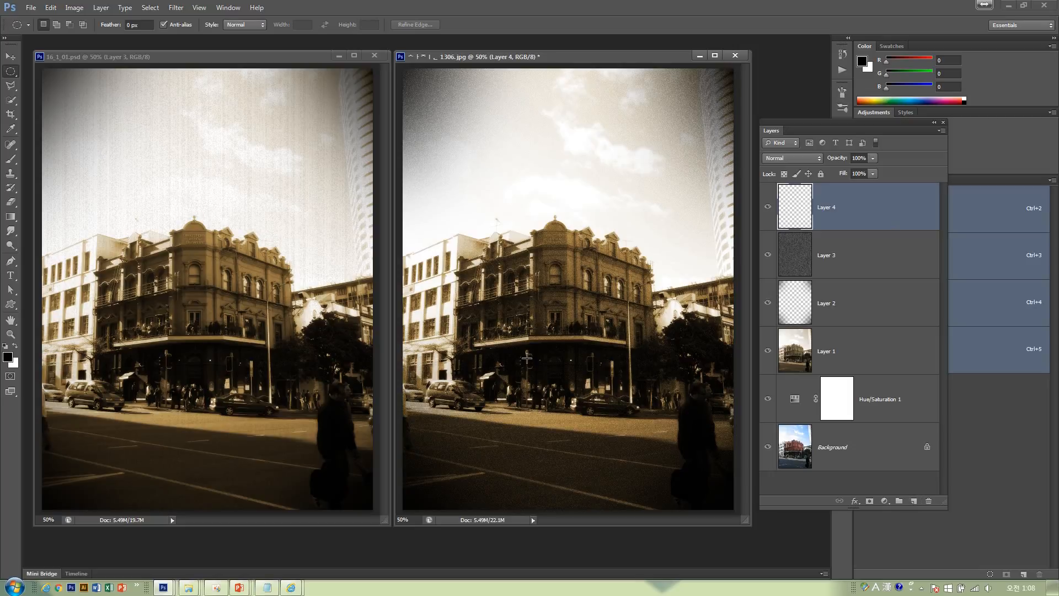
key("alt+BackSpace")
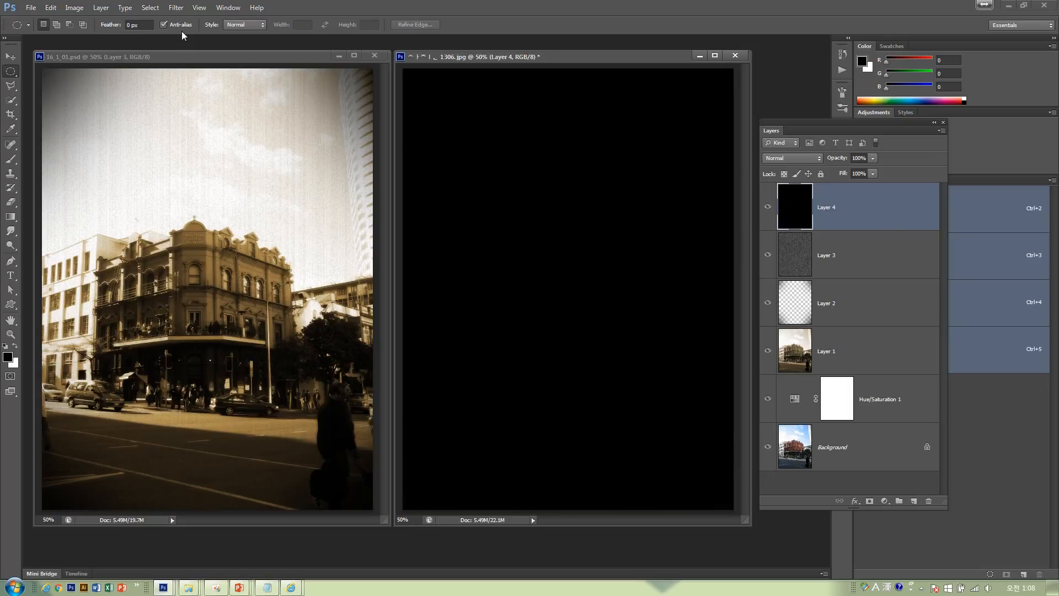
left_click(176, 7)
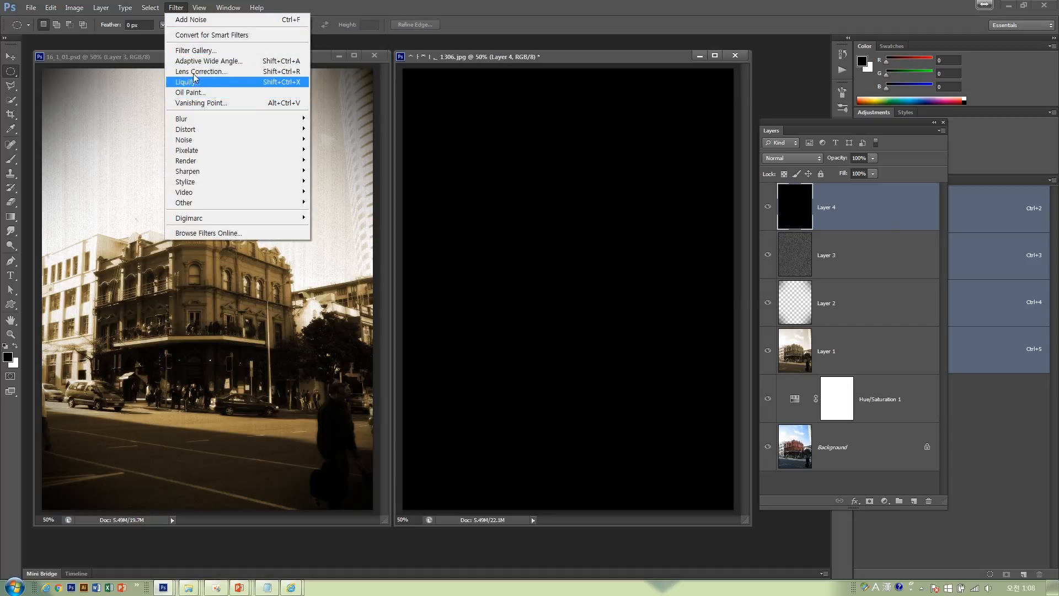
key("Escape")
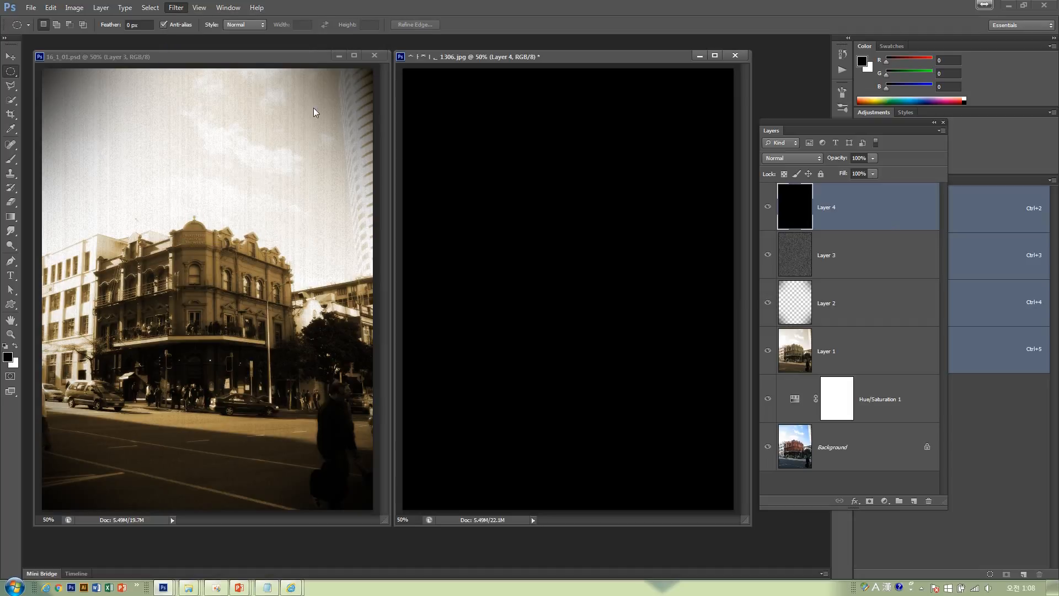
key("ctrl+alt+f")
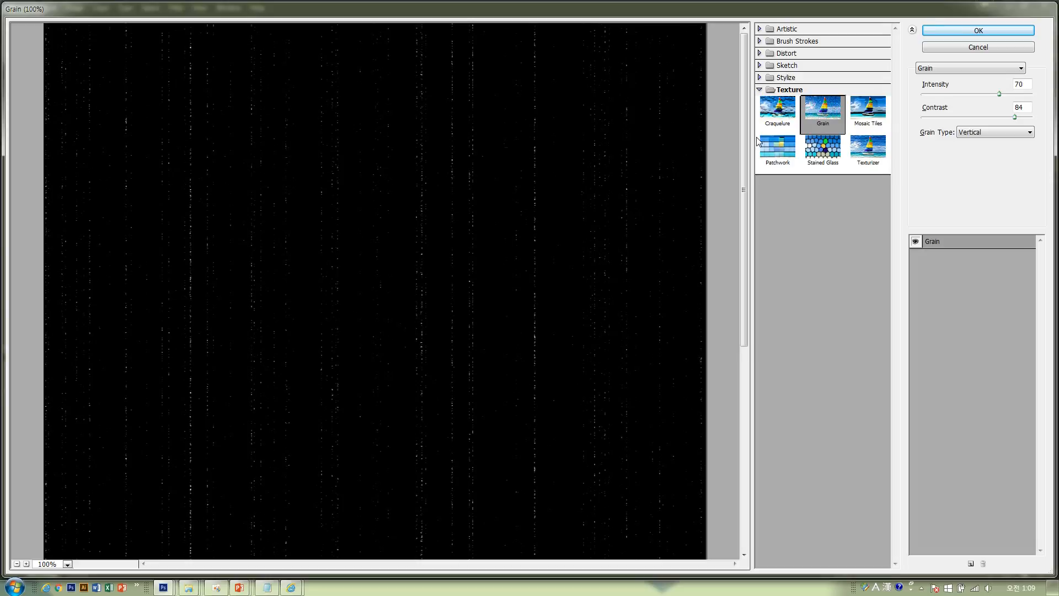
left_click(941, 33)
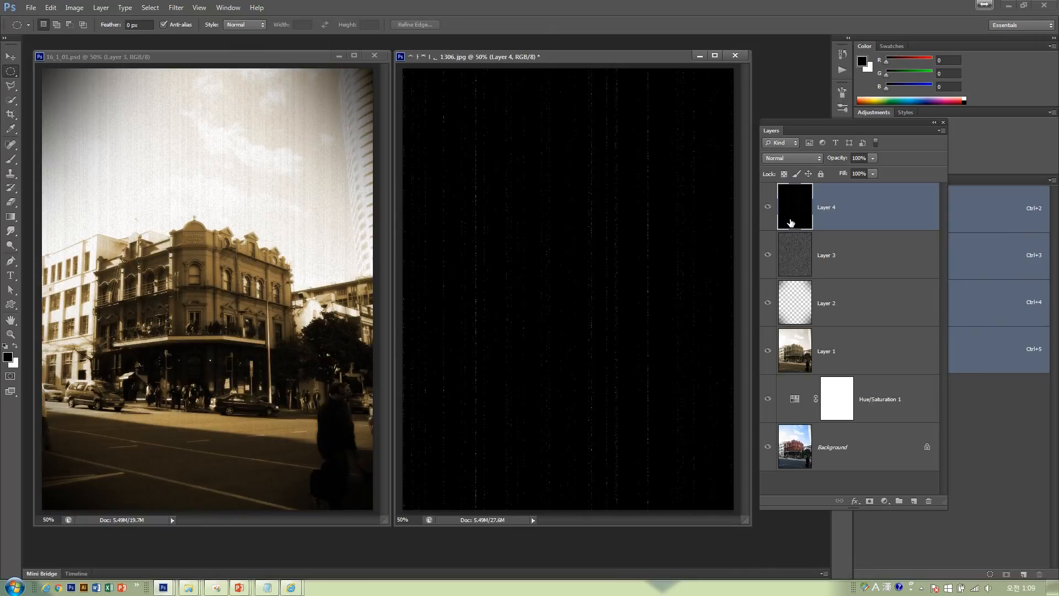
Try the Screen and Linear Dodge (Add) blend modes on the vertical grain layer
left_click(802, 156)
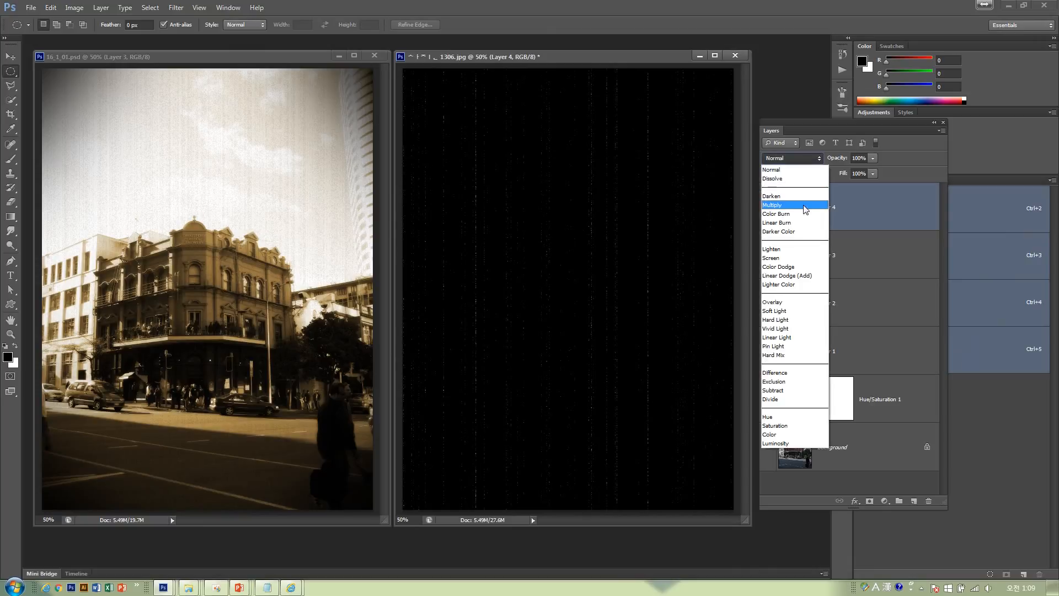
left_click(802, 258)
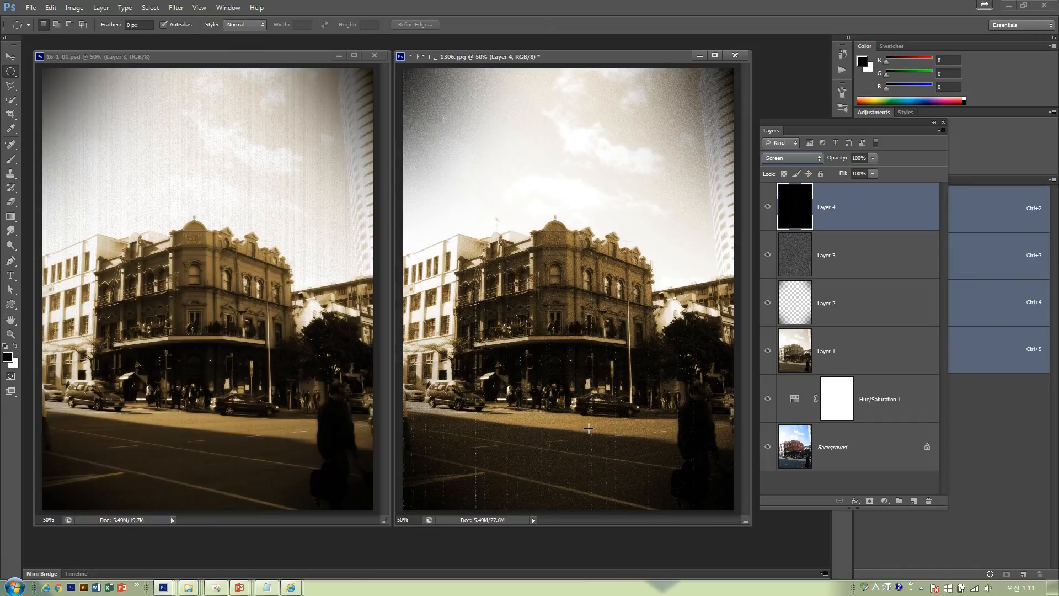
left_click(798, 158)
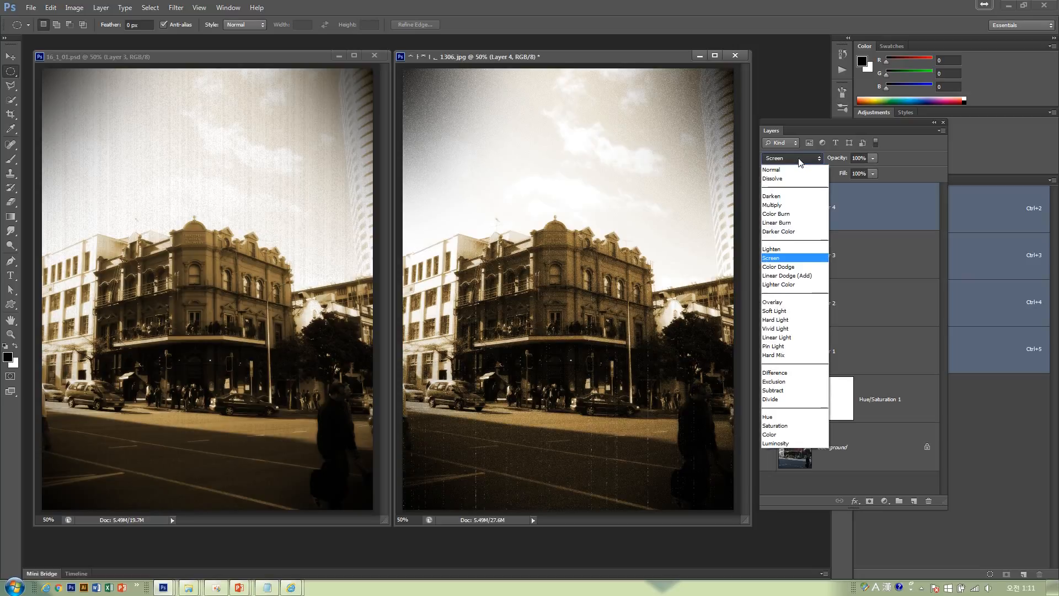
left_click(792, 257)
key("Down")
key("Down")
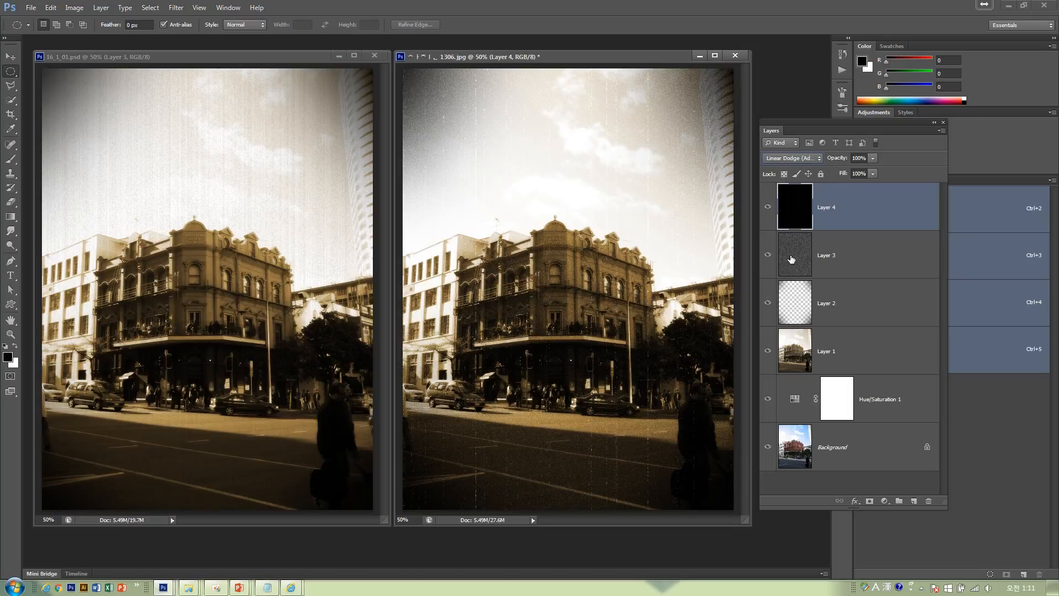
left_click(797, 158)
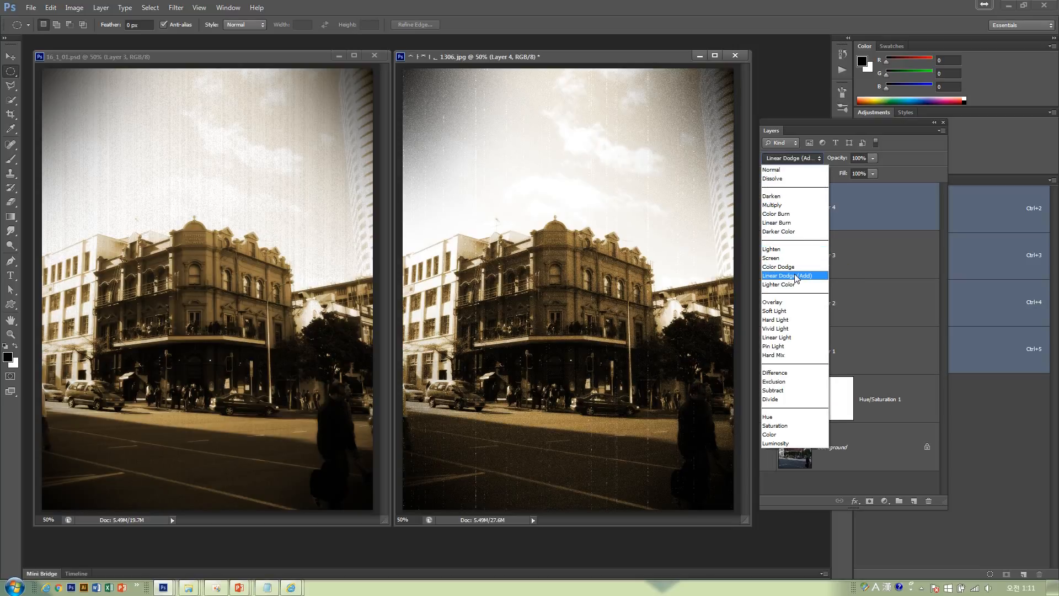
left_click(795, 276)
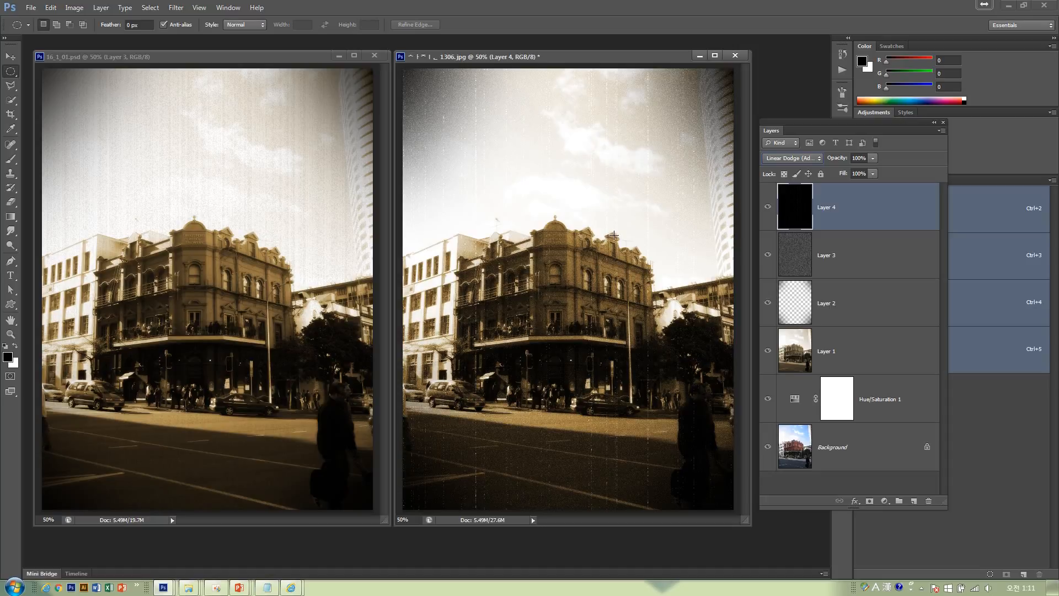
Cycle the grain layer through the blend modes from Linear Dodge (Add) to Exclusion to compare their effects
key("shift+plus")
key("shift+plus")
key("shift+plus")
key("shift+plus")
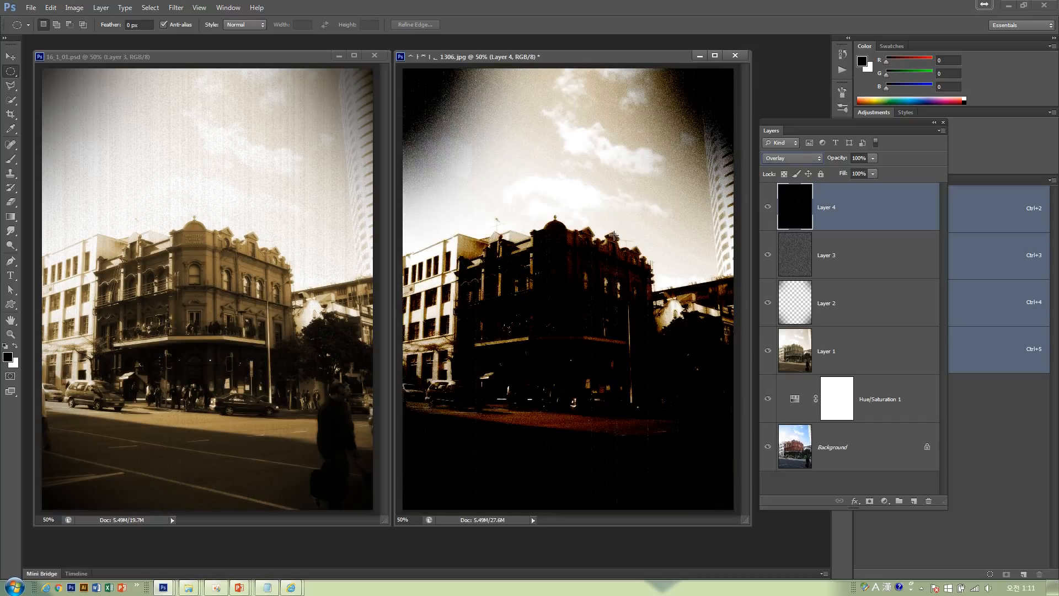
key("shift+plus")
key("shift+plus")
key("shift+plus")
key("shift+plus")
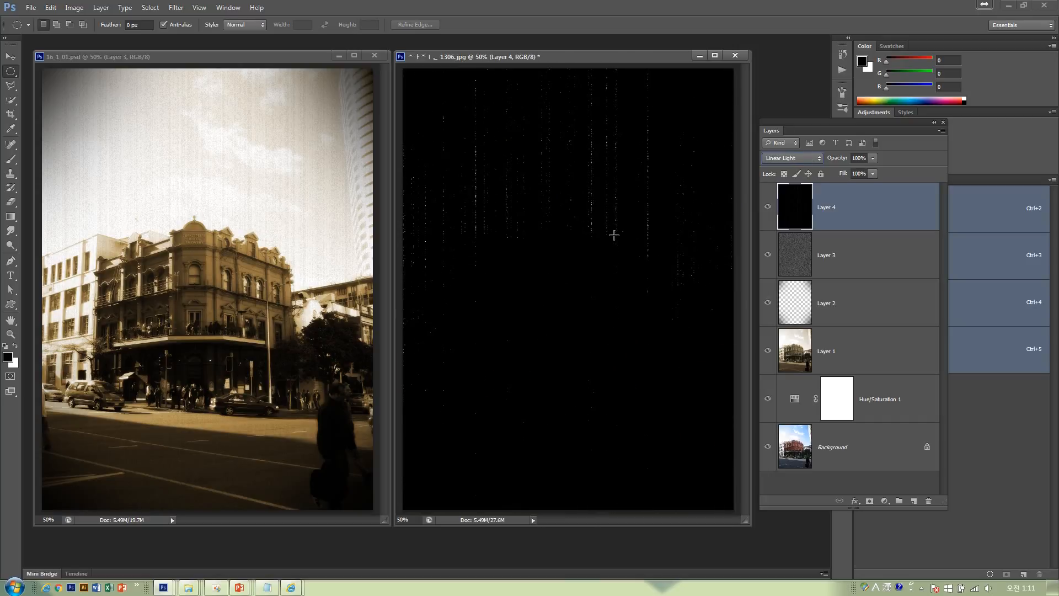
key("shift+plus")
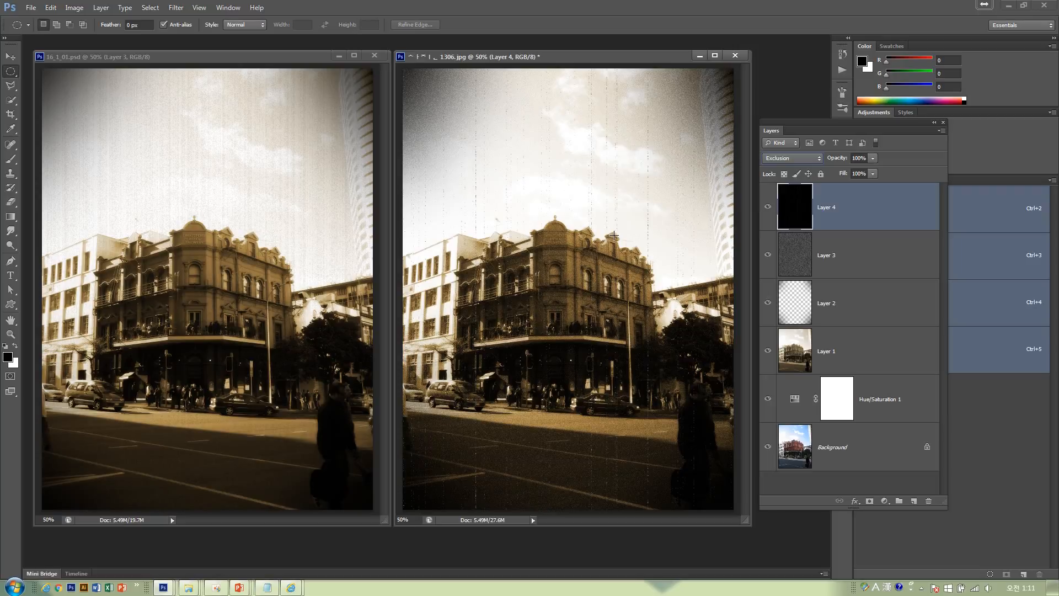
Set the vertical grain layer's blend mode to Color Dodge
key("shift+minus")
key("shift+minus")
key("shift+minus")
key("shift+minus")
key("shift+minus")
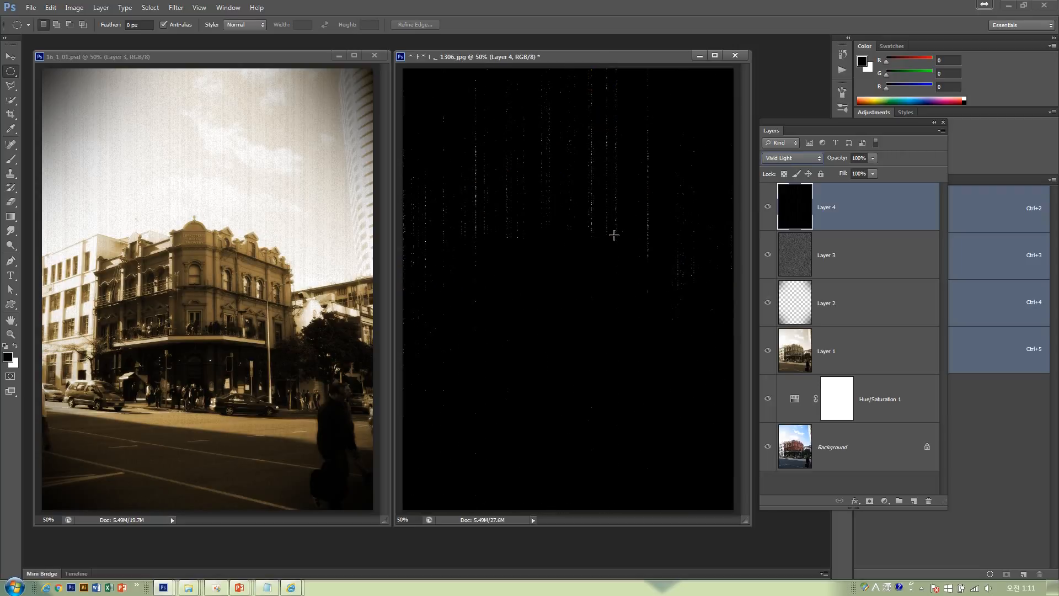
key("shift+minus")
key("shift+minus")
key("shift+minus")
key("shift+minus")
key("shift+minus")
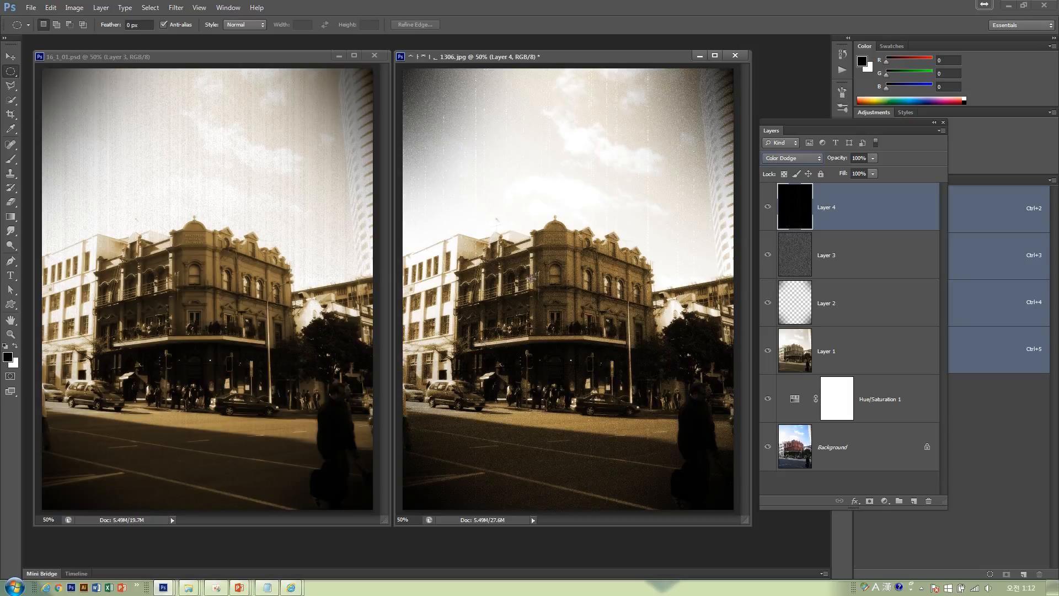
Hide every layer above the Background and show them again one by one to review each layer's effect
left_click(767, 398)
left_click_drag(768, 369, 768, 212)
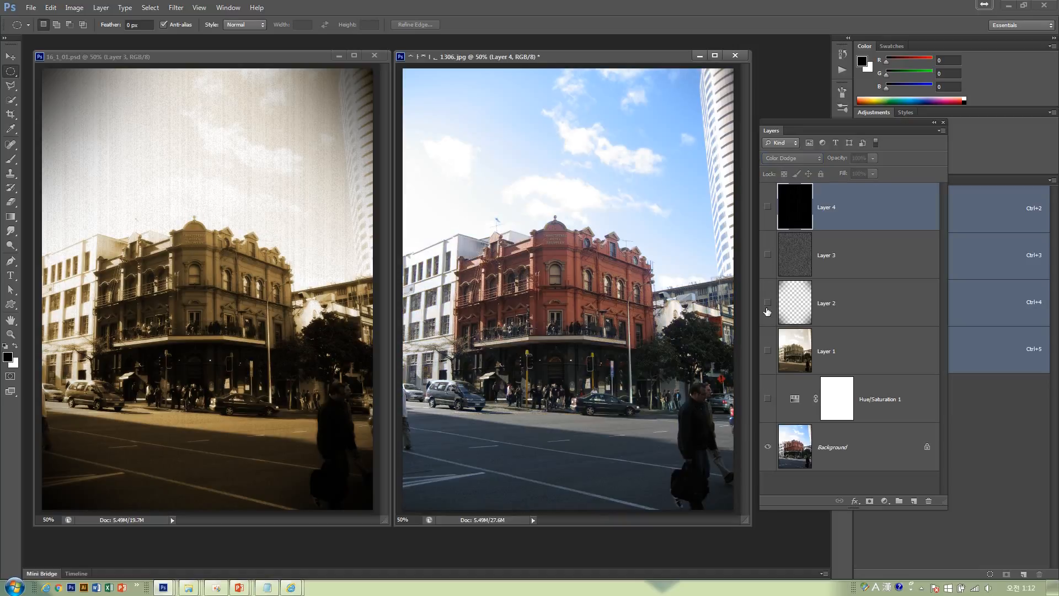
left_click(767, 398)
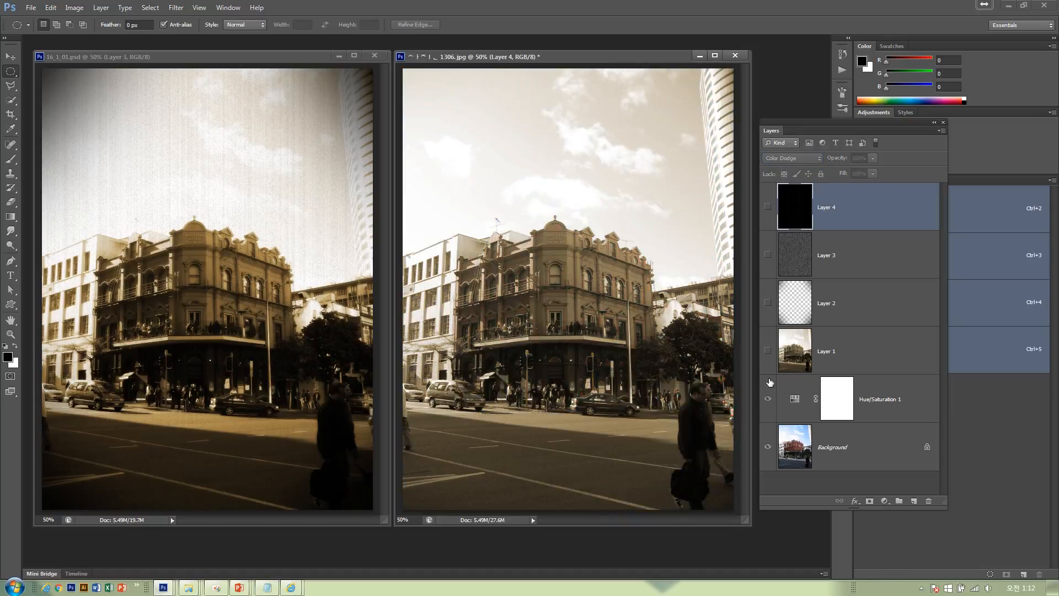
left_click(767, 351)
left_click(767, 302)
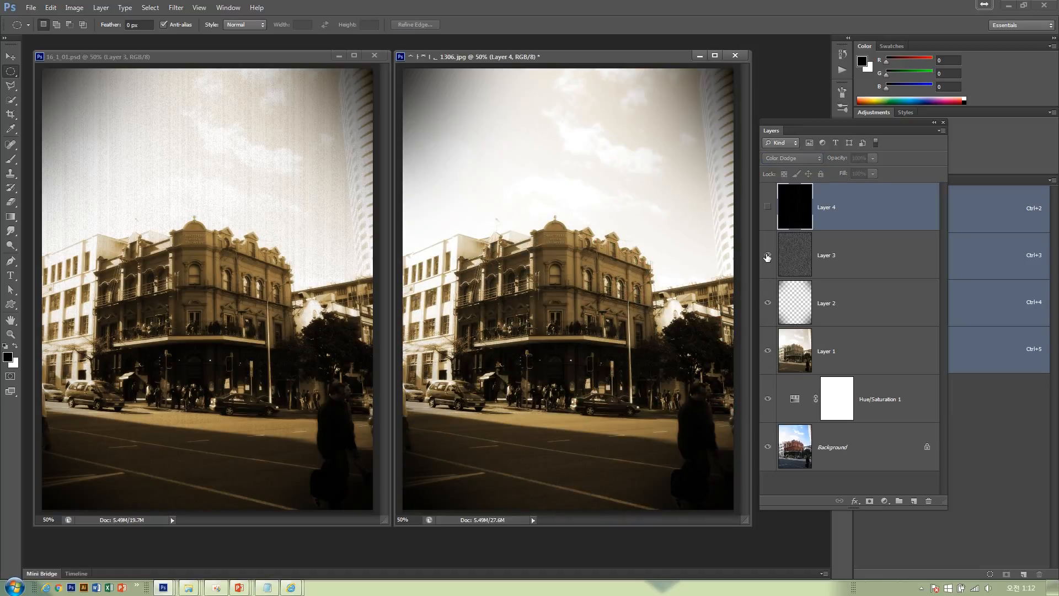
left_click(767, 254)
left_click(767, 206)
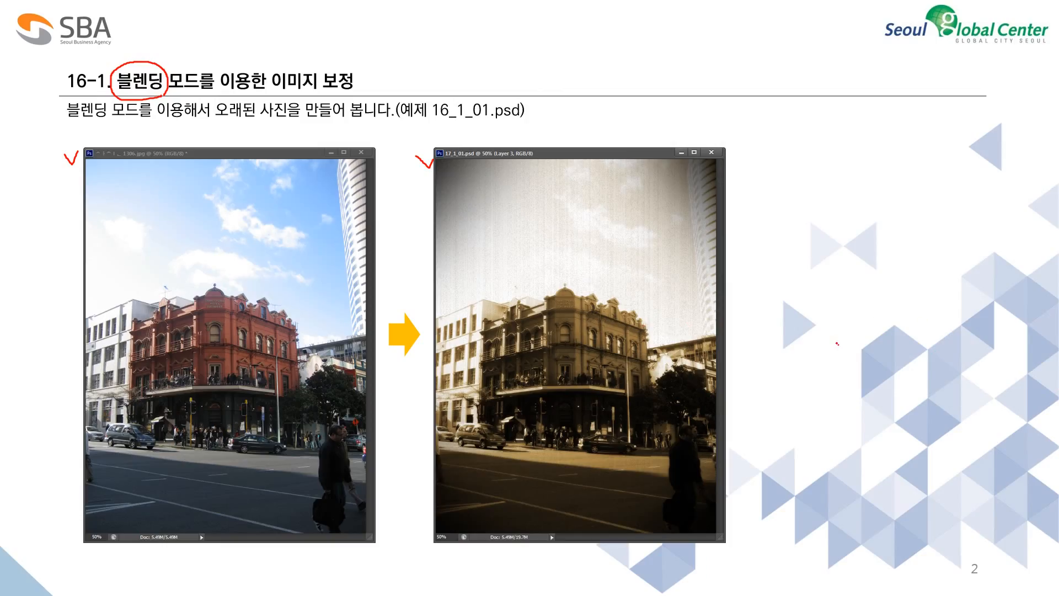
key("Right")
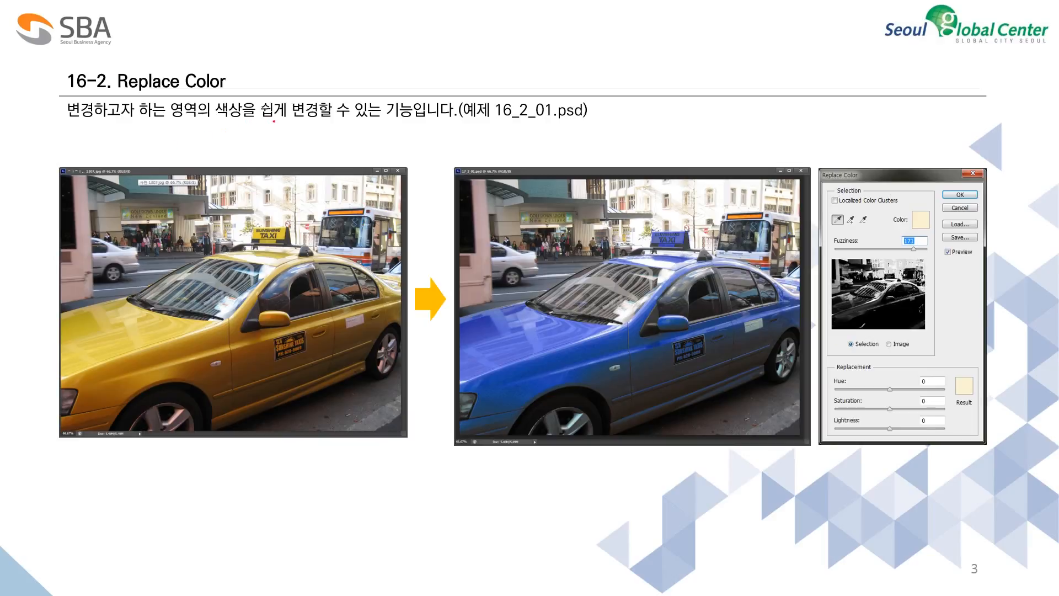
mouse_move(273, 121)
left_mouse_down()
mouse_move(346, 118)
mouse_move(367, 102)
left_mouse_up()
key("alt+Tab")
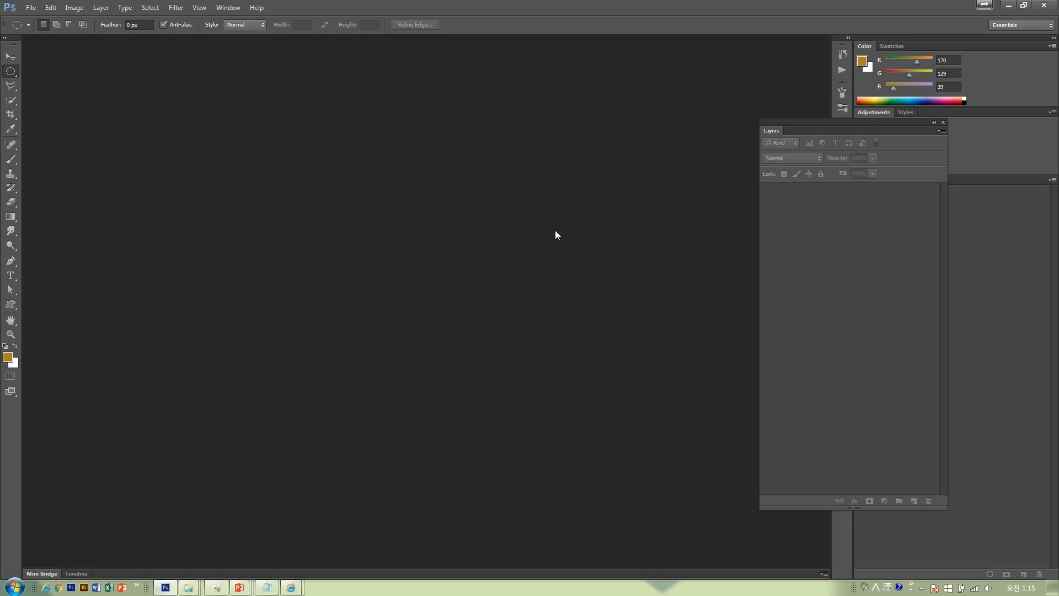
Open 사진 1307.jpg from the res folder and float it in its own window, fitted around the photo
key("ctrl+o")
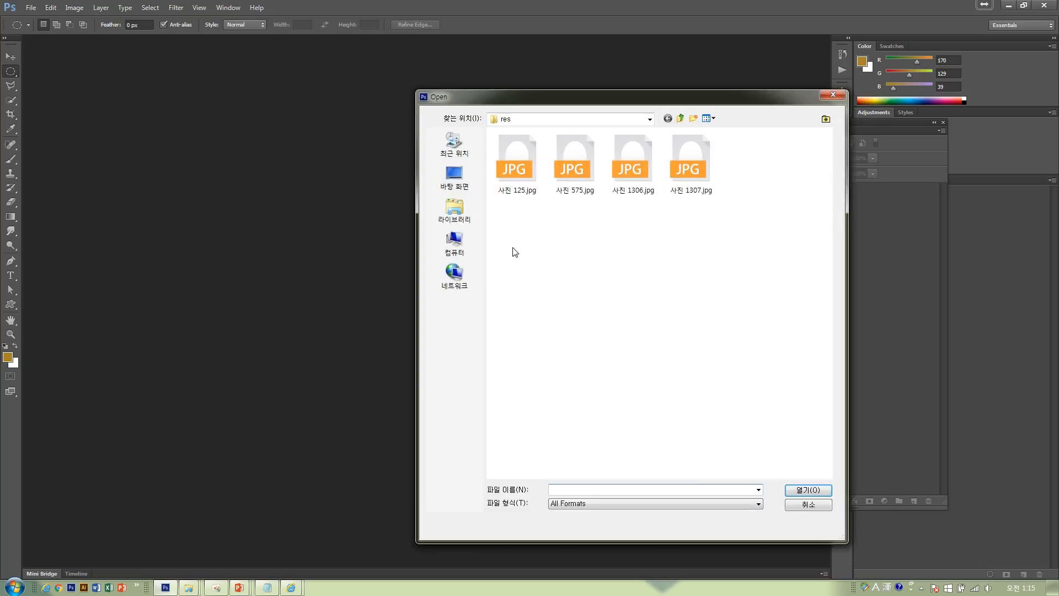
right_click(620, 173)
left_click(686, 169)
right_click(686, 169)
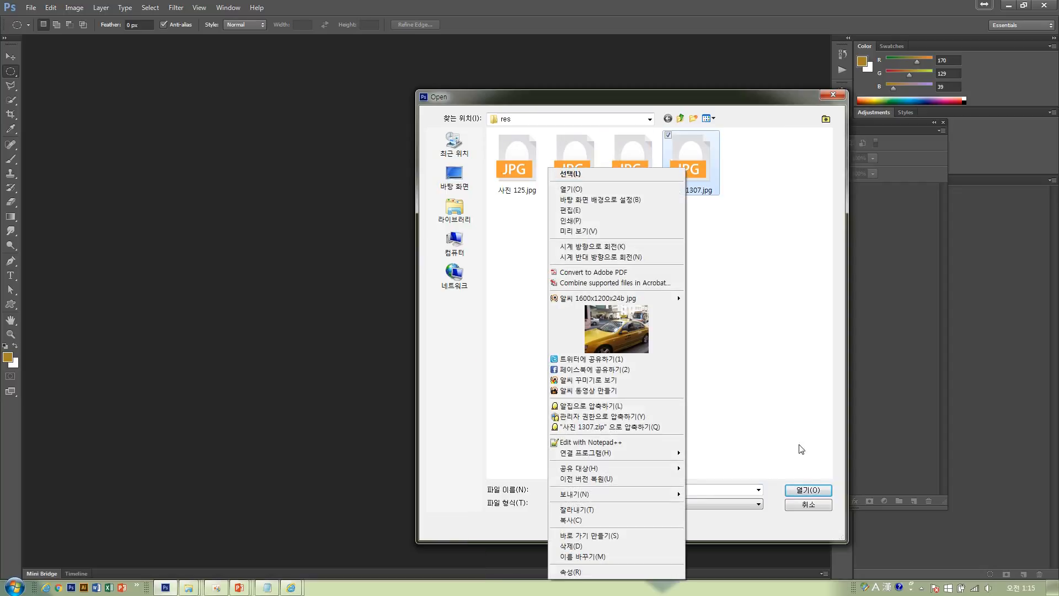
left_click(807, 491)
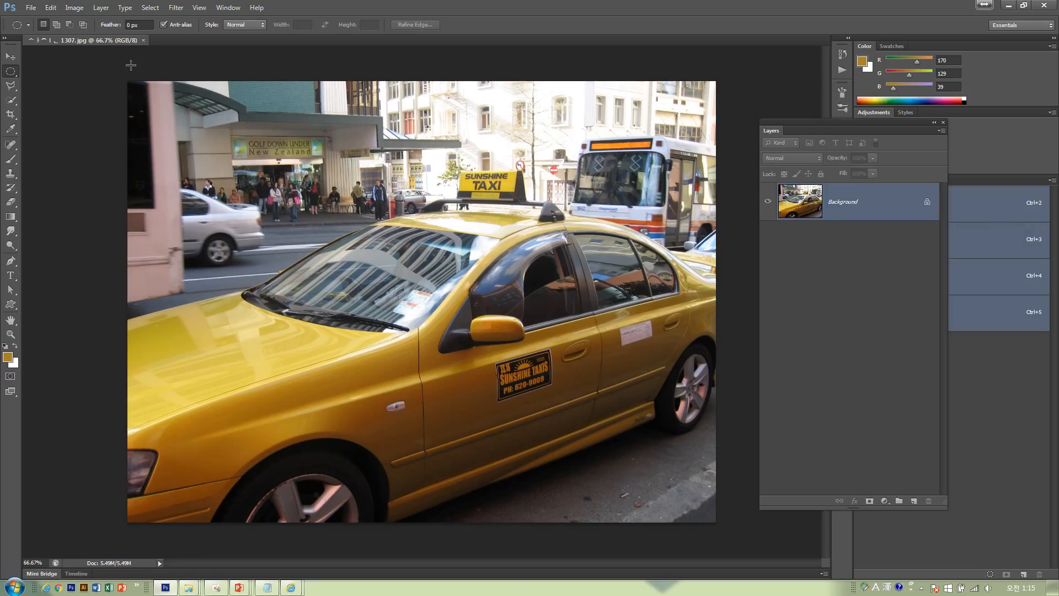
left_click_drag(113, 39, 134, 58)
left_click_drag(827, 565, 658, 531)
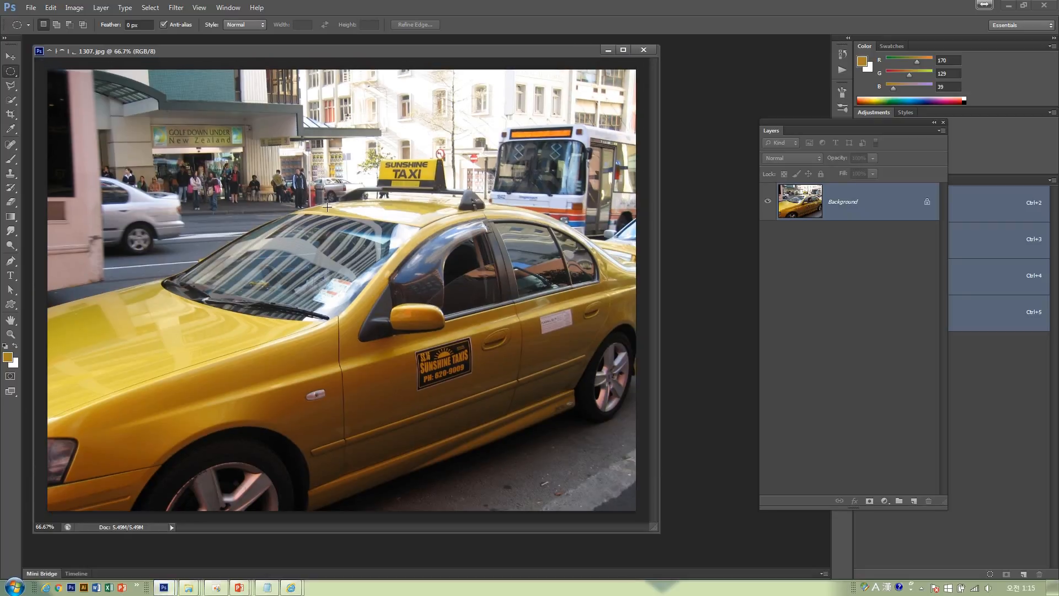
Start a Replace Color adjustment on the taxi photo and sample the yellow body paint as the color to replace
left_click(73, 8)
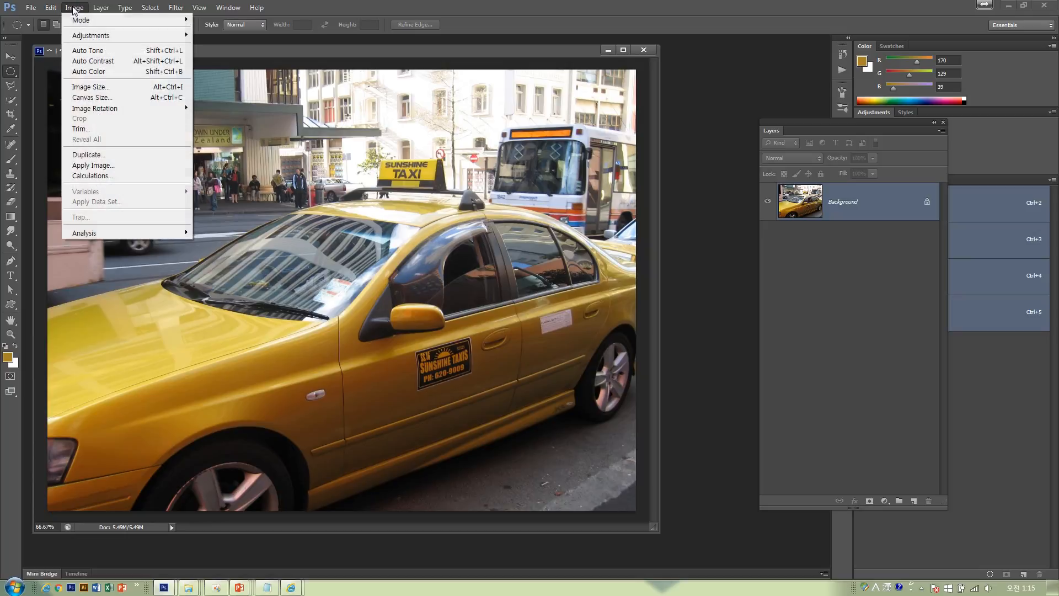
mouse_move(78, 37)
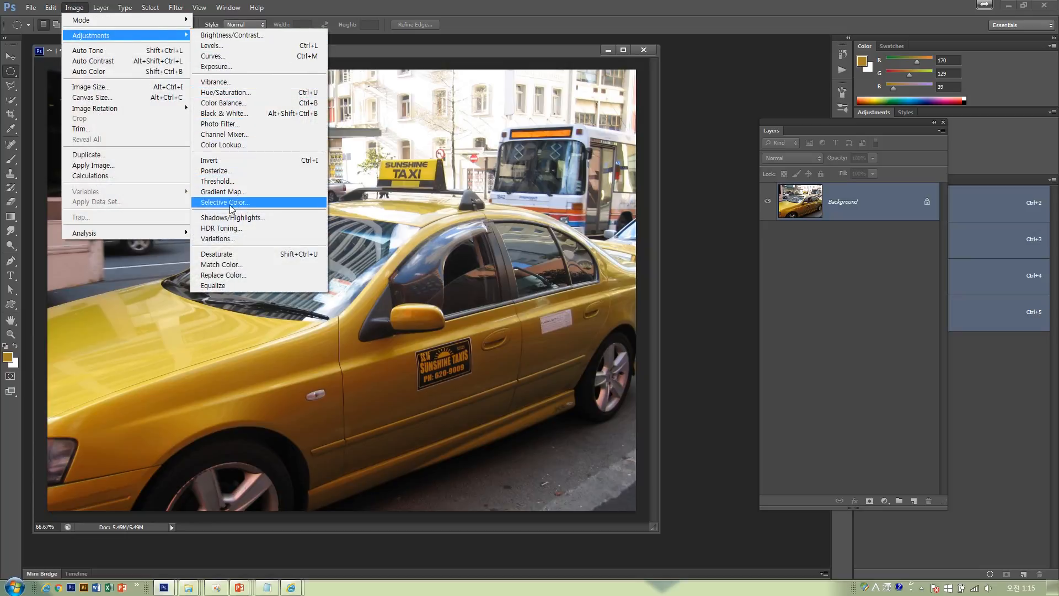
left_click(239, 273)
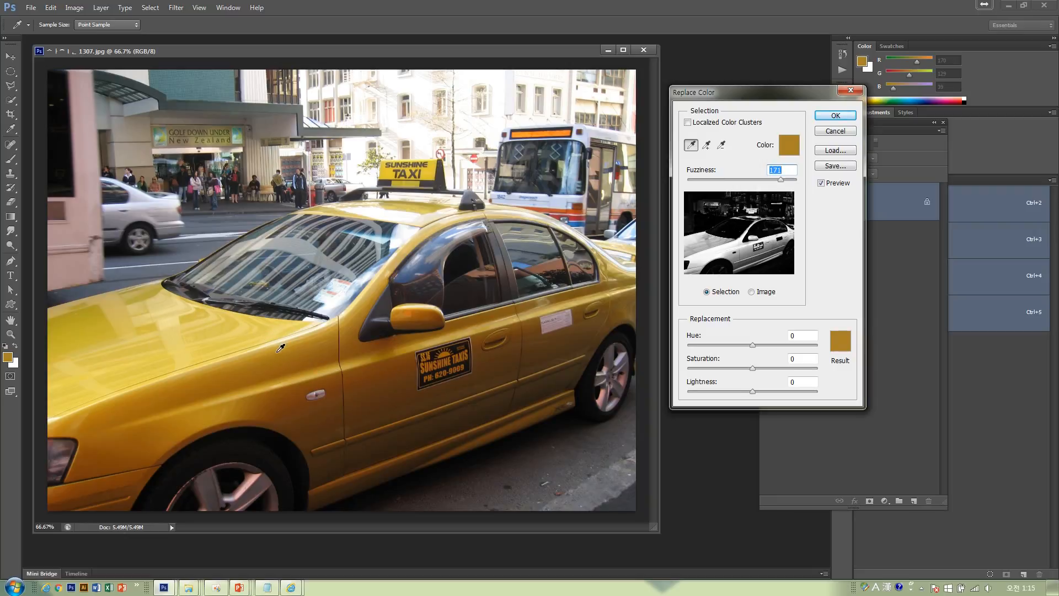
left_click(280, 348)
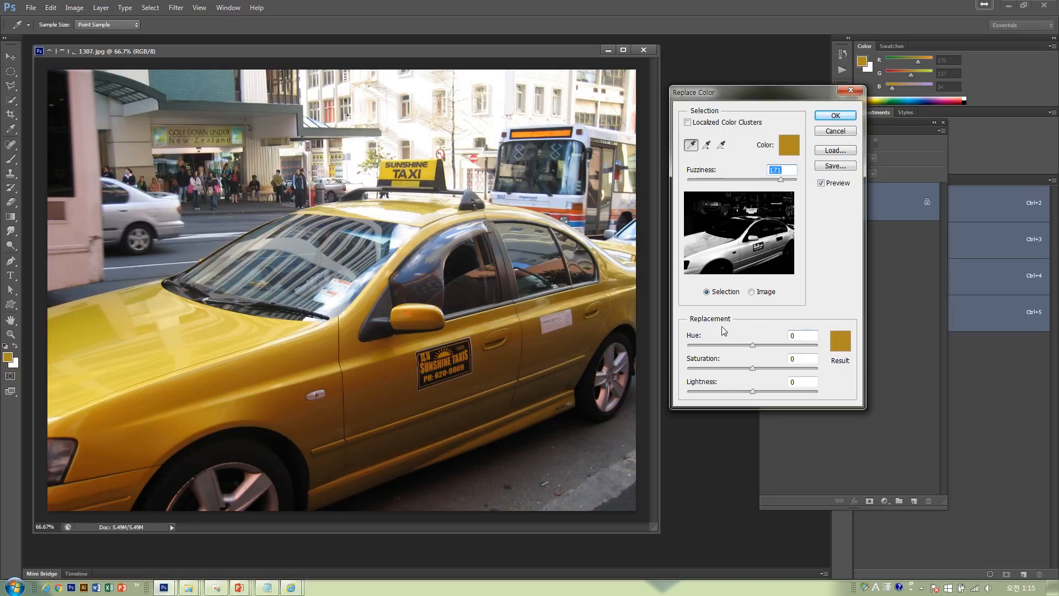
Set the replacement result color to the bright blue 0042ff and apply the Replace Color adjustment
left_click(840, 344)
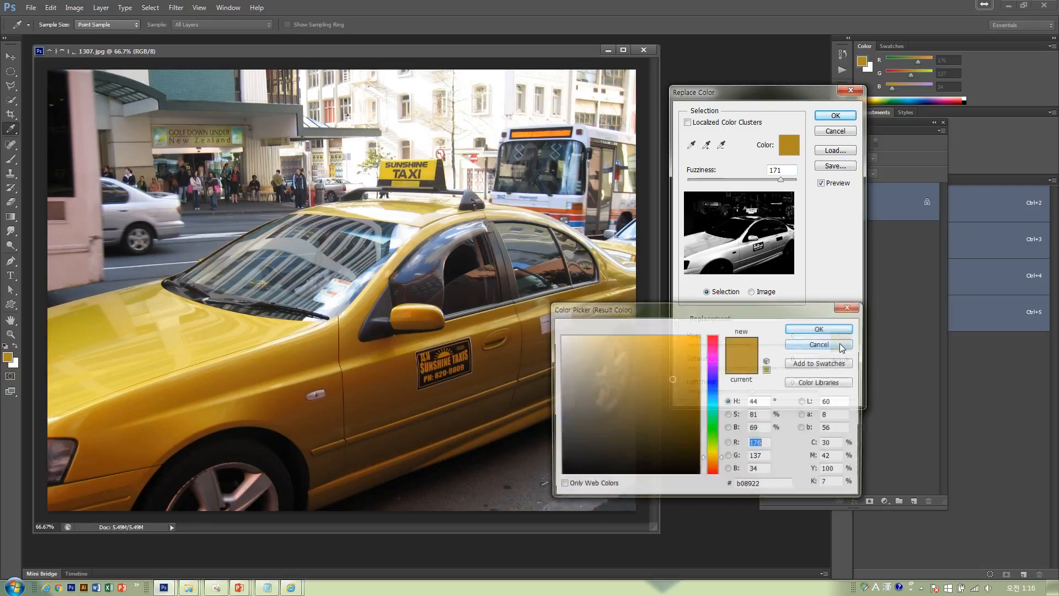
left_click(840, 343)
left_click(839, 343)
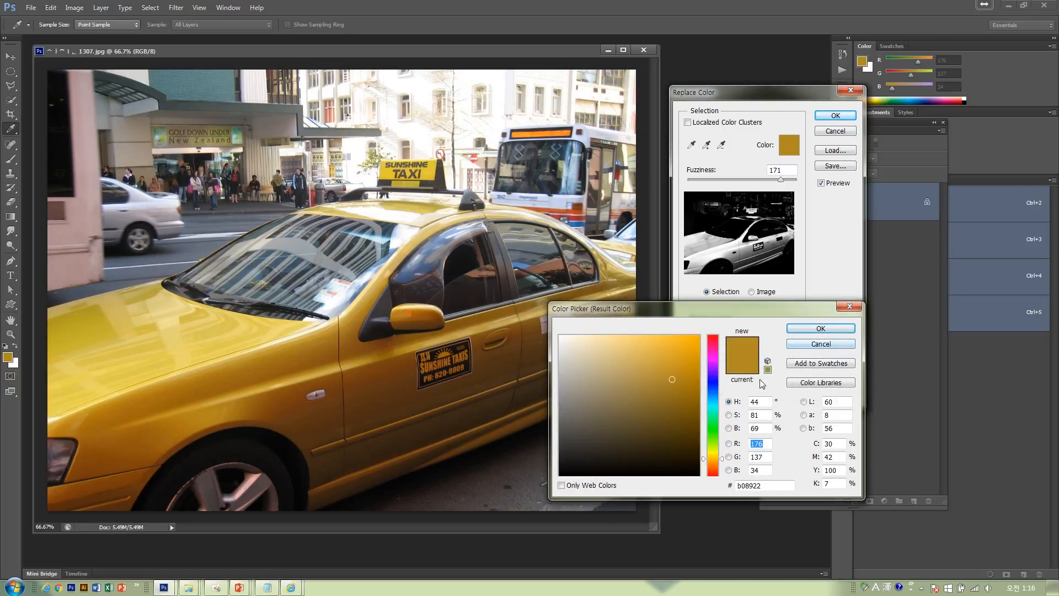
left_click(712, 388)
left_click(698, 335)
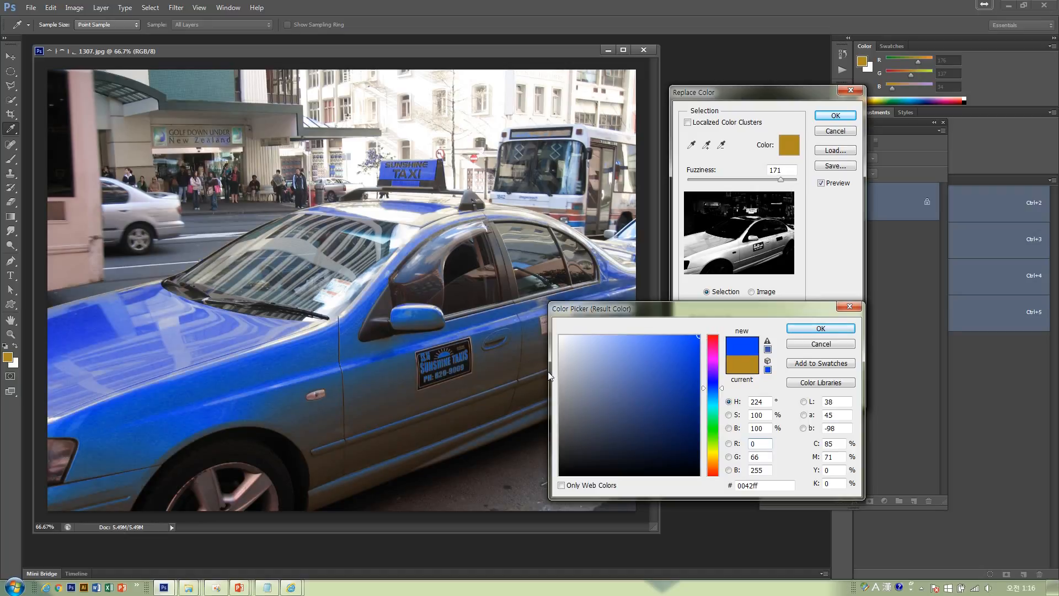
left_click(820, 328)
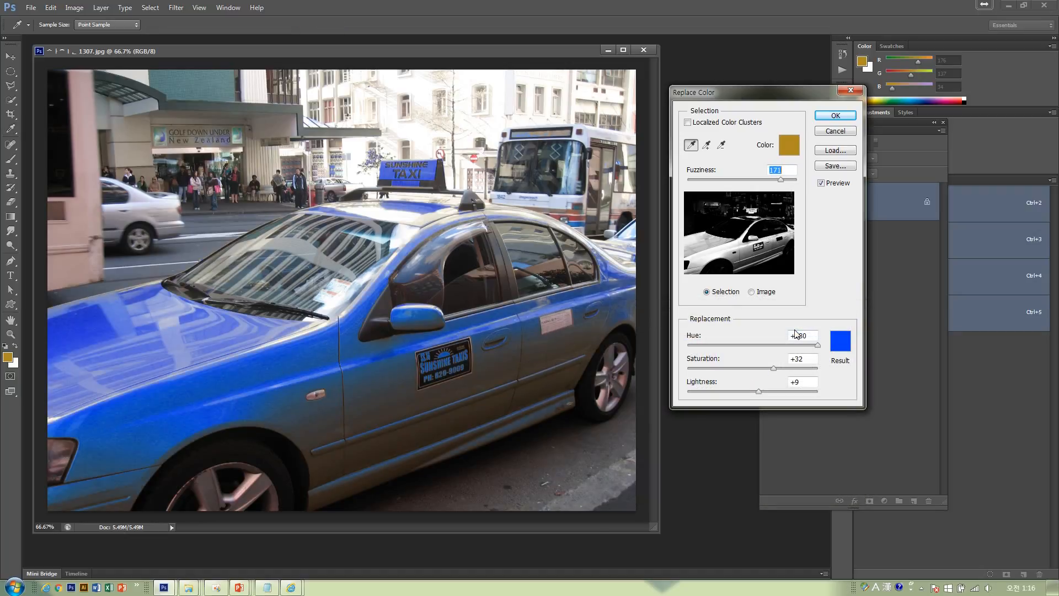
left_click(835, 115)
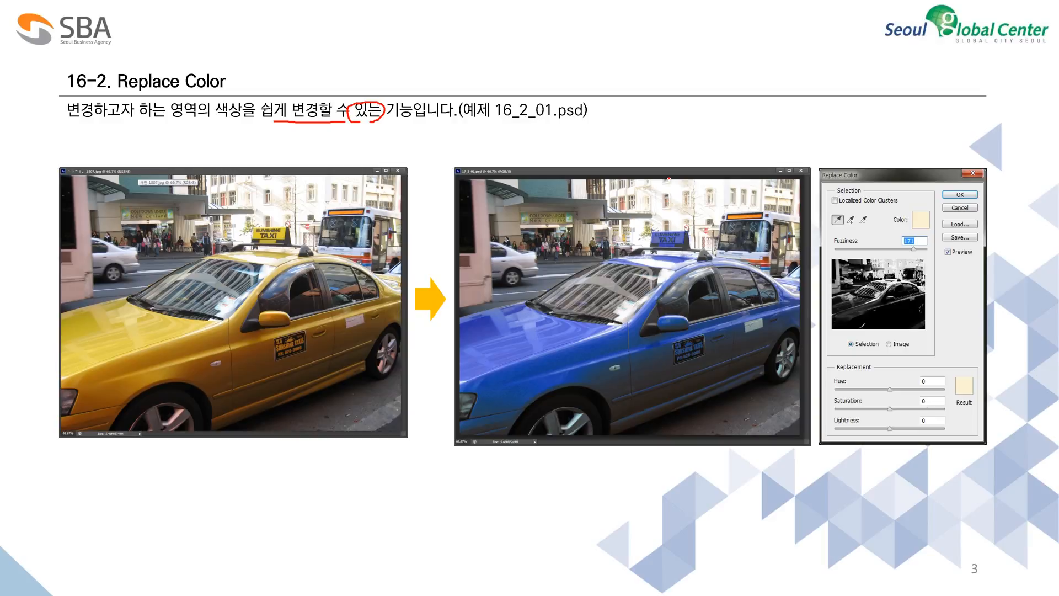
key("Right")
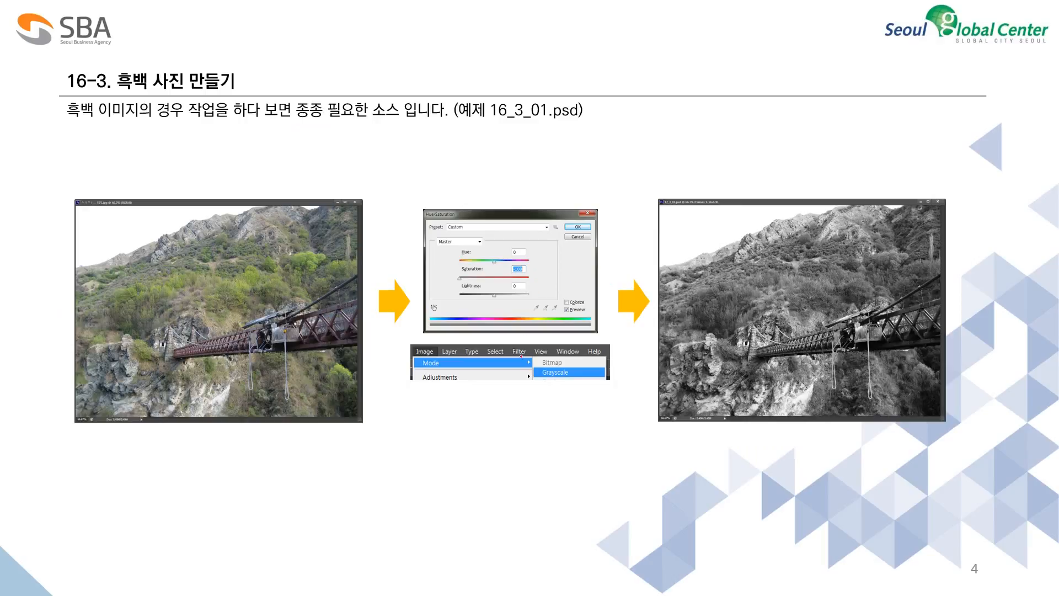
mouse_move(535, 390)
left_mouse_down()
mouse_move(584, 388)
mouse_move(572, 392)
left_mouse_up()
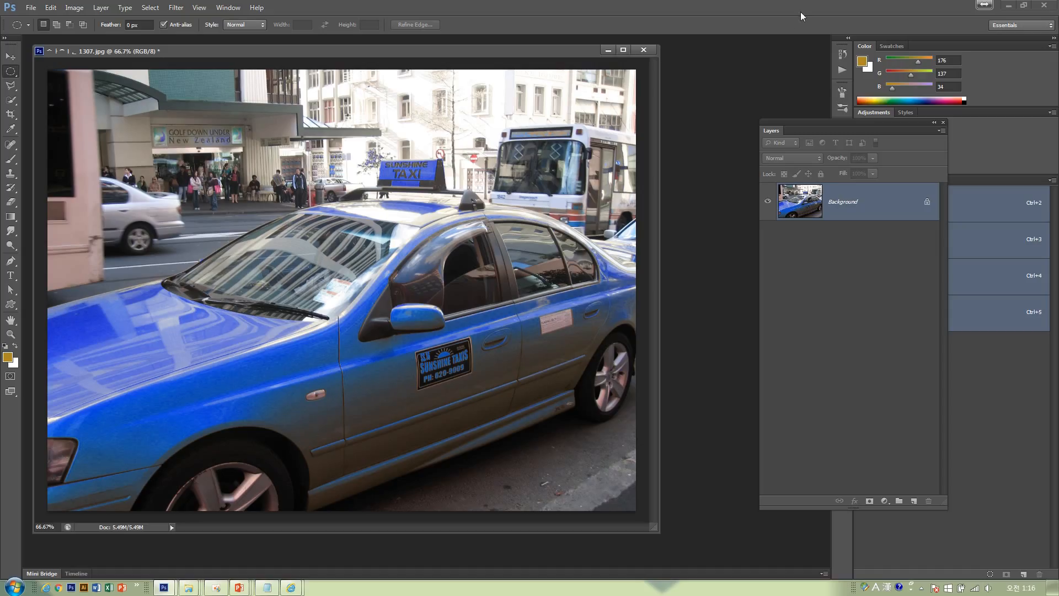
Close the taxi photo without saving its changes and open 사진 575.jpg from the res folder
left_click(642, 50)
left_click(539, 219)
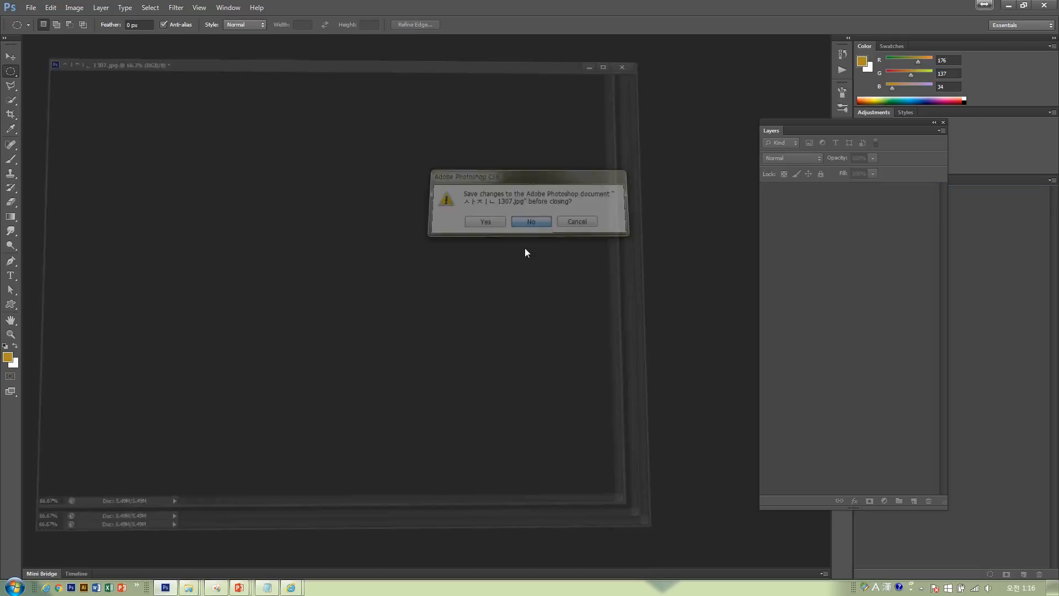
double_click(526, 248)
left_click(508, 171)
right_click(508, 171)
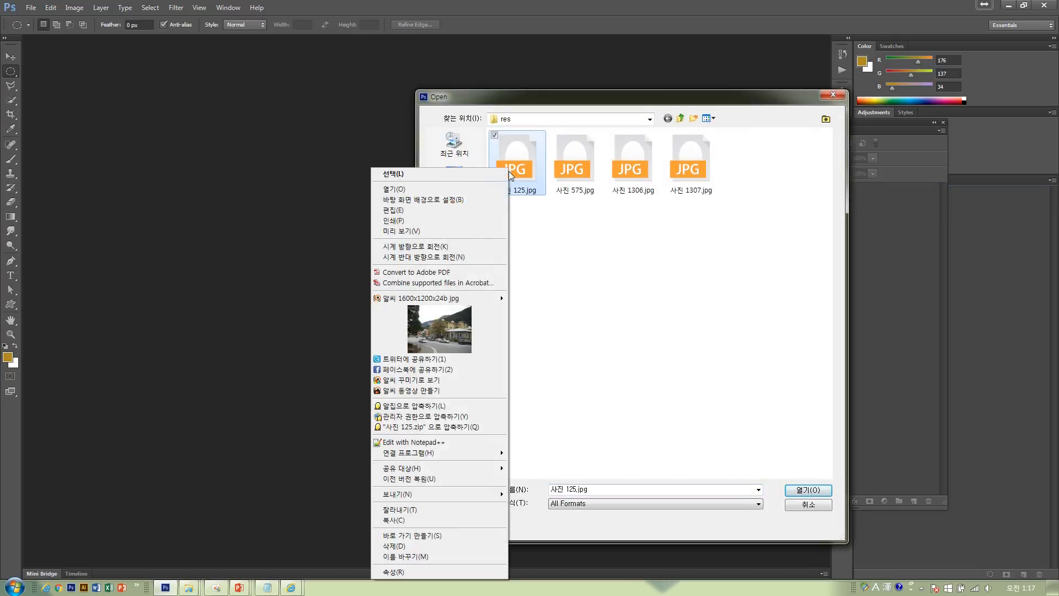
right_click(554, 170)
left_click(606, 243)
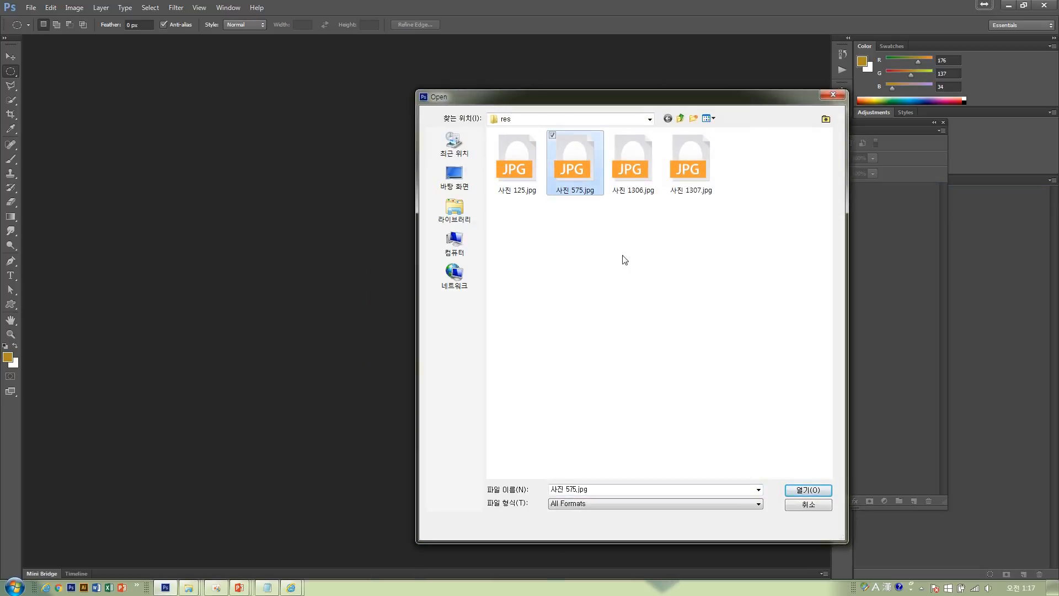
left_click(802, 490)
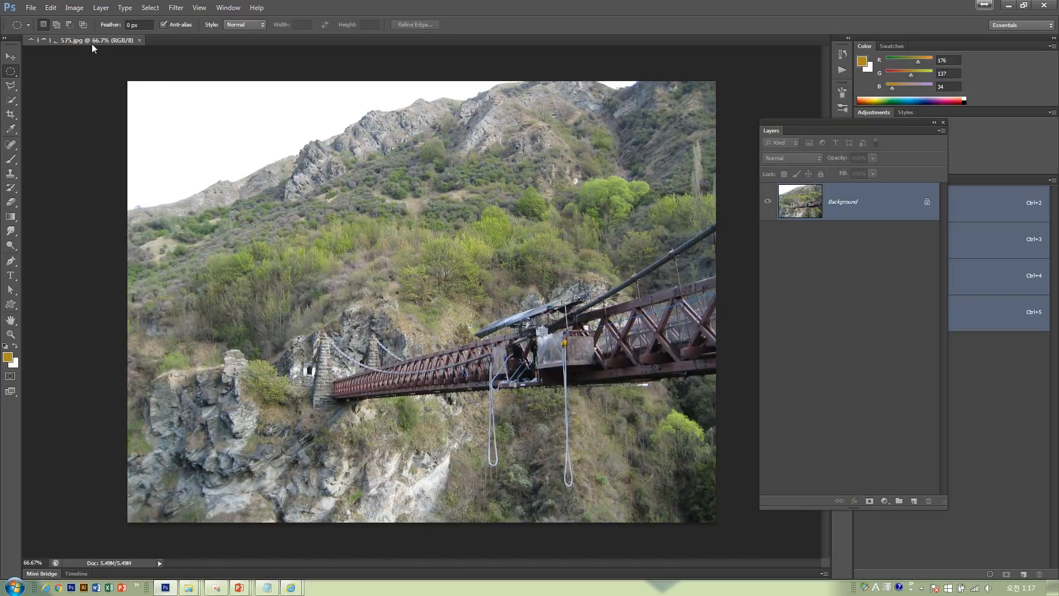
Float the bridge photo in its own slightly enlarged window and place the Layers panel directly beside it
left_click_drag(91, 44, 122, 63)
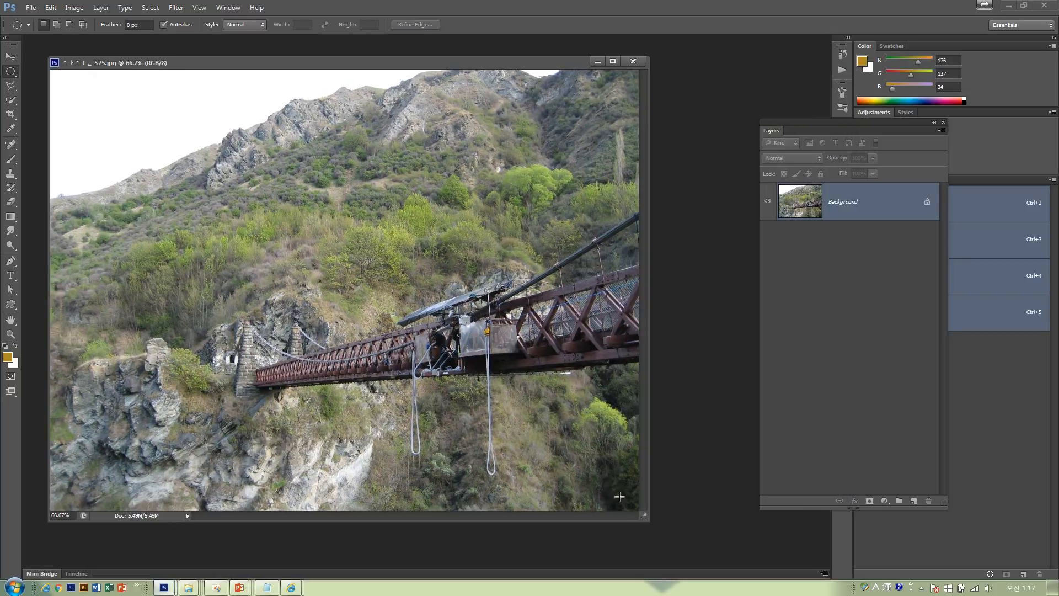
left_click_drag(643, 524, 671, 533)
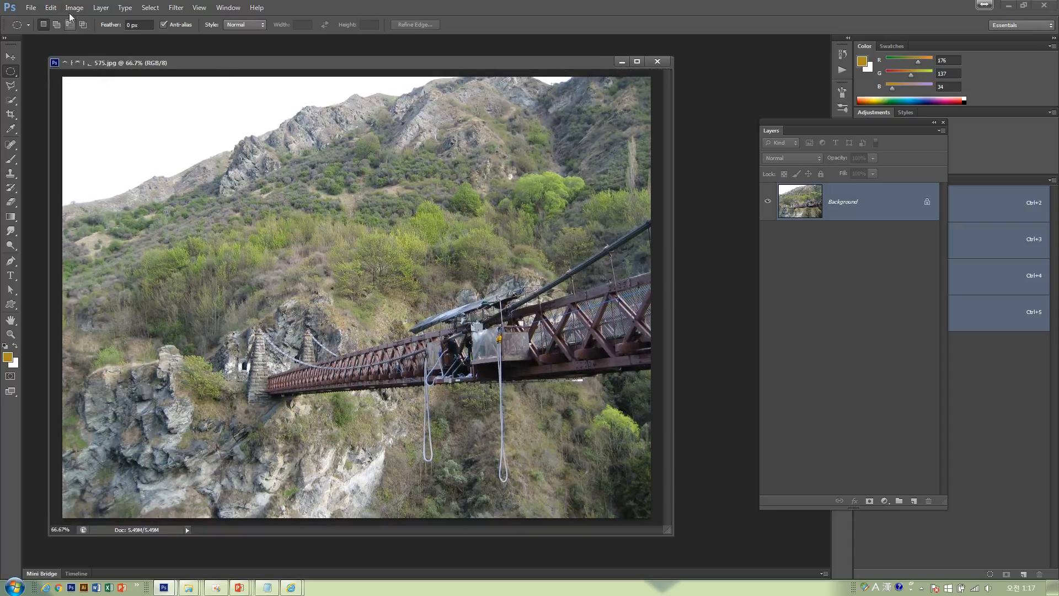
left_click_drag(854, 129, 768, 66)
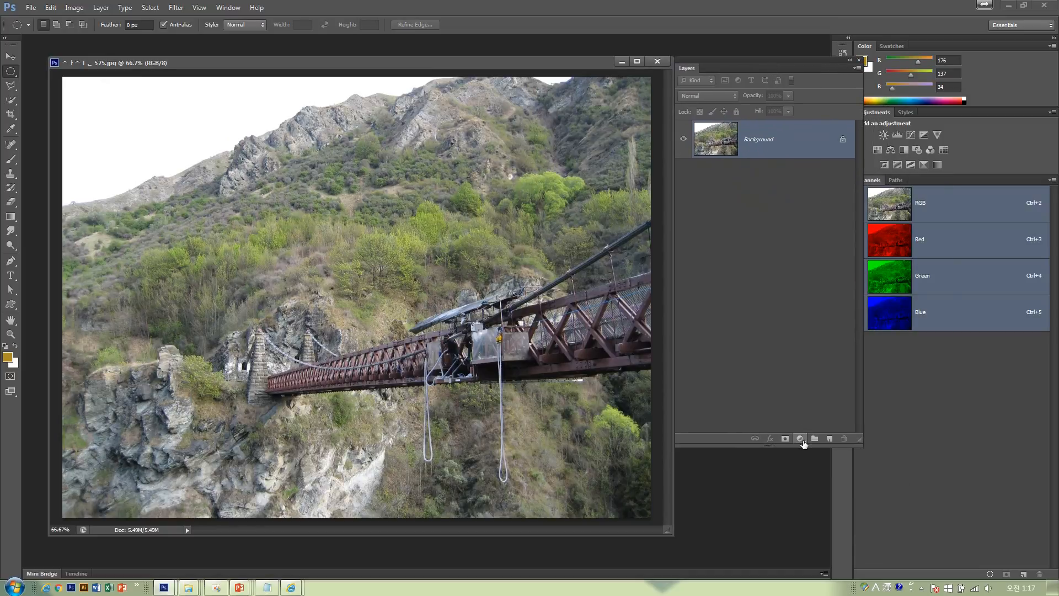
Add a Hue/Saturation adjustment layer above the bridge photo and set its Saturation to -100
left_click(799, 439)
left_click(815, 308)
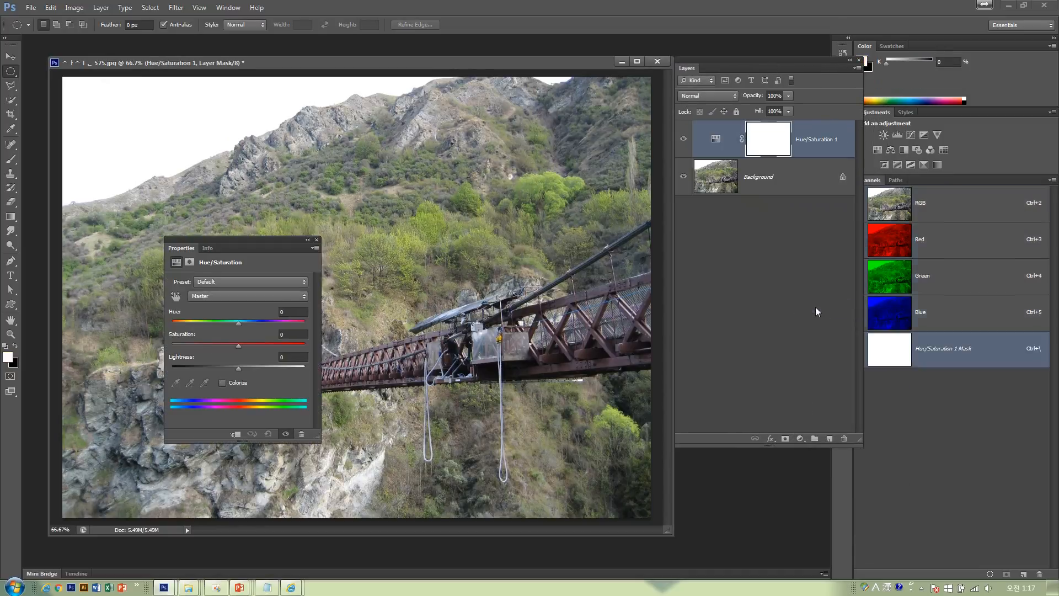
left_click_drag(241, 243, 752, 232)
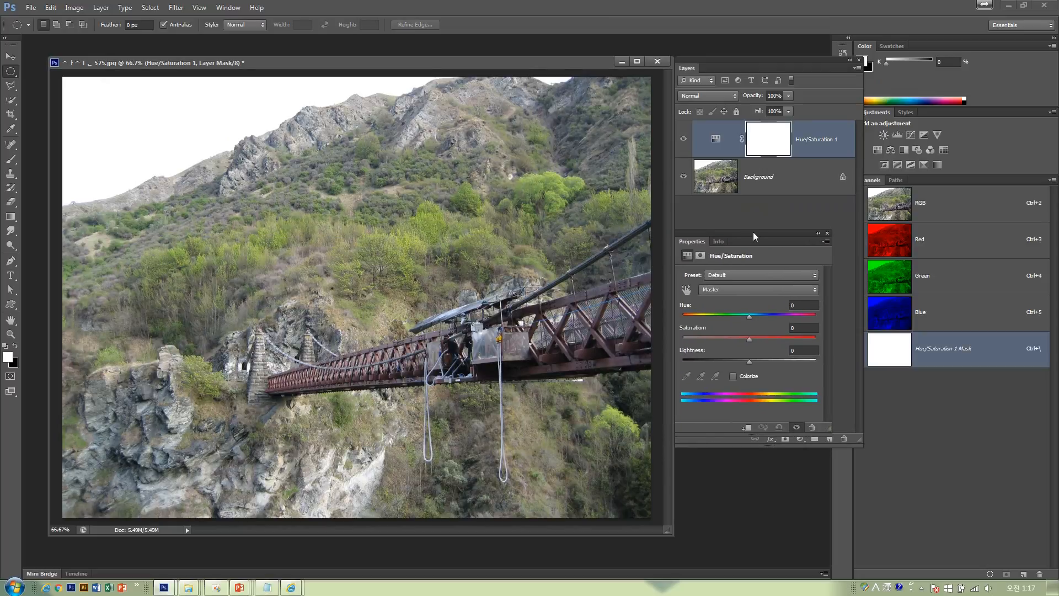
left_click_drag(748, 339, 678, 338)
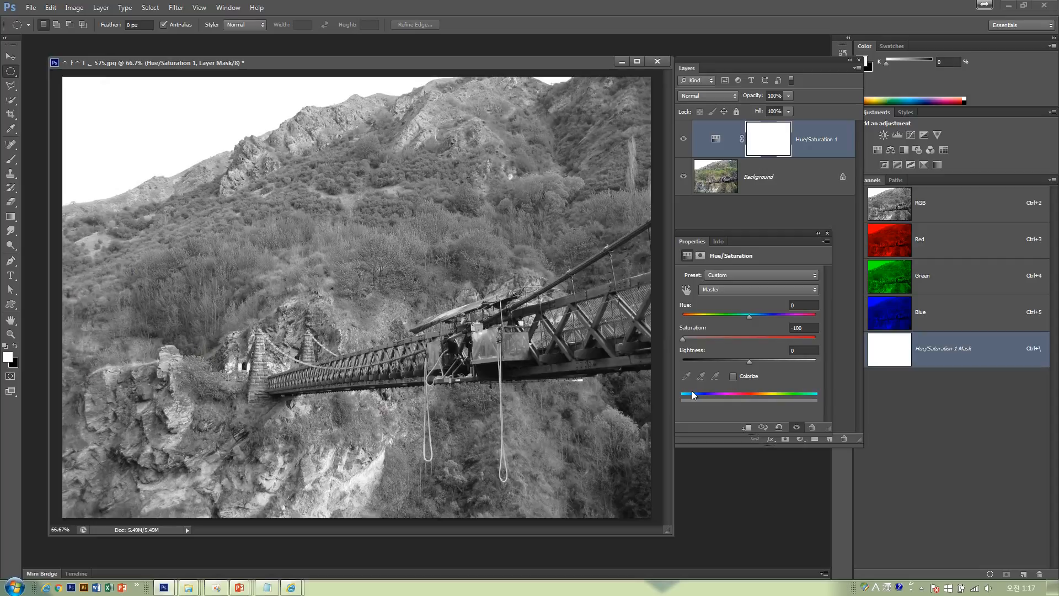
left_click(828, 233)
Delete the Hue/Saturation adjustment layer and convert the bridge photo to Grayscale mode, discarding its color information
left_click_drag(716, 147, 845, 432)
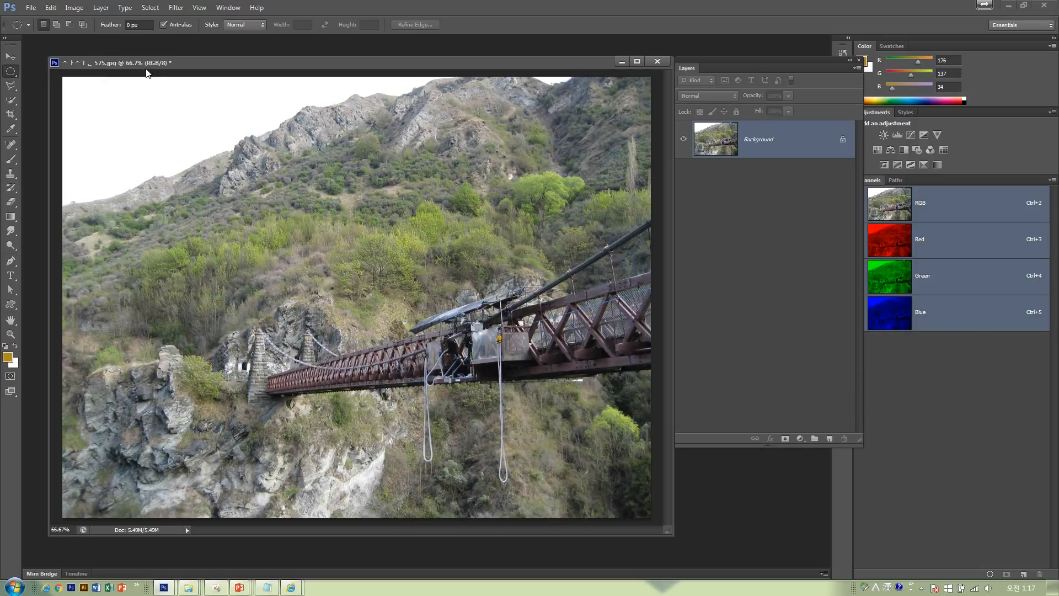
left_click(78, 9)
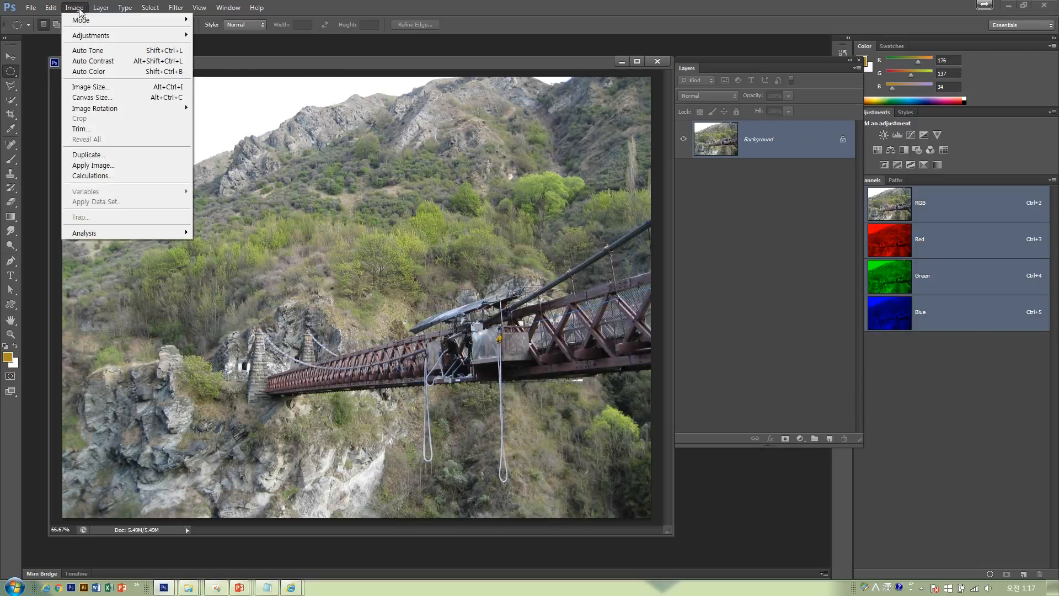
mouse_move(90, 22)
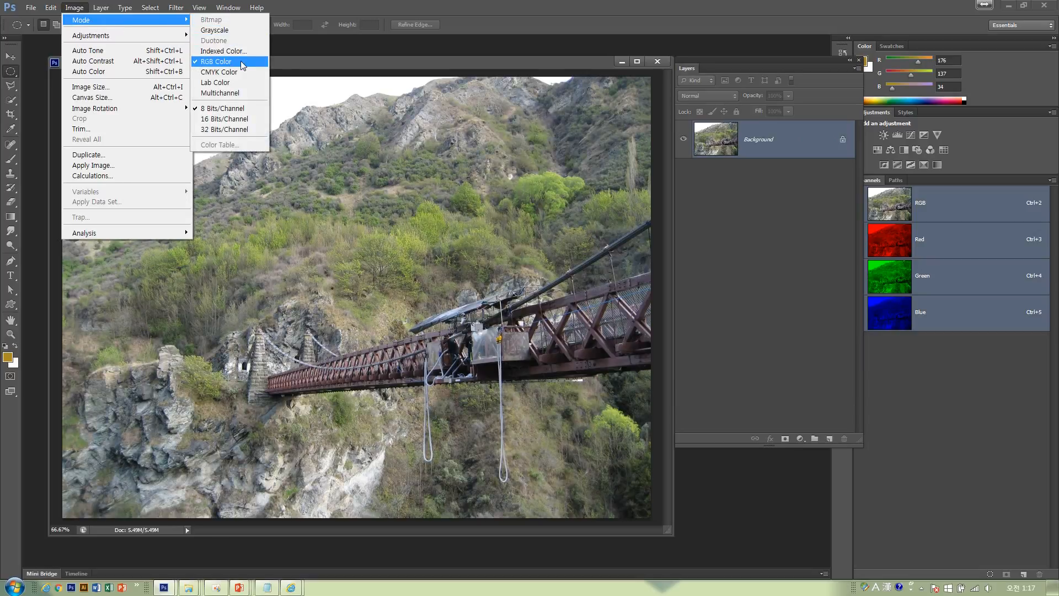
left_click(241, 33)
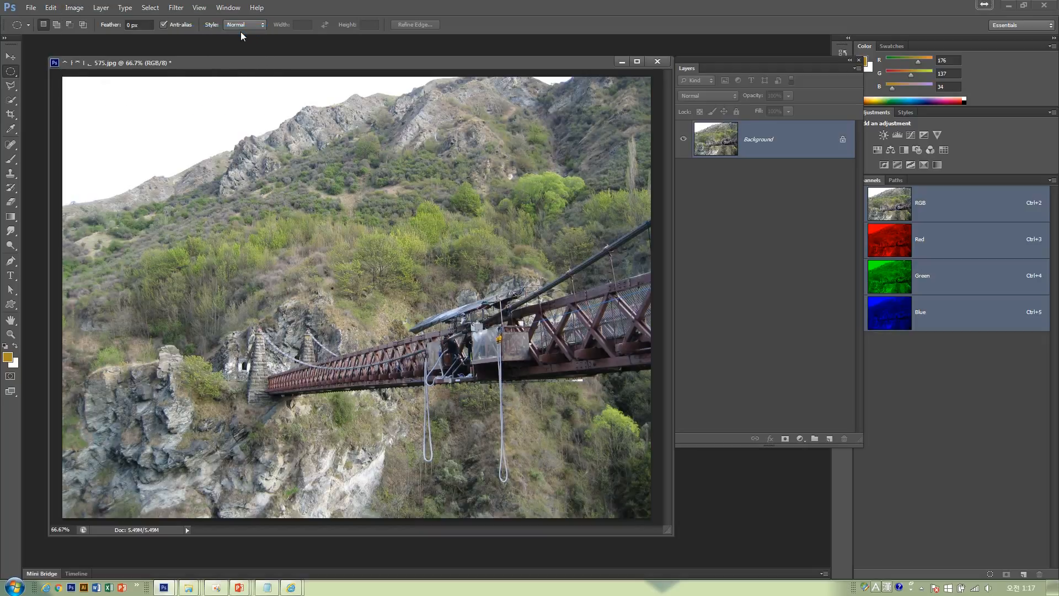
left_click(484, 236)
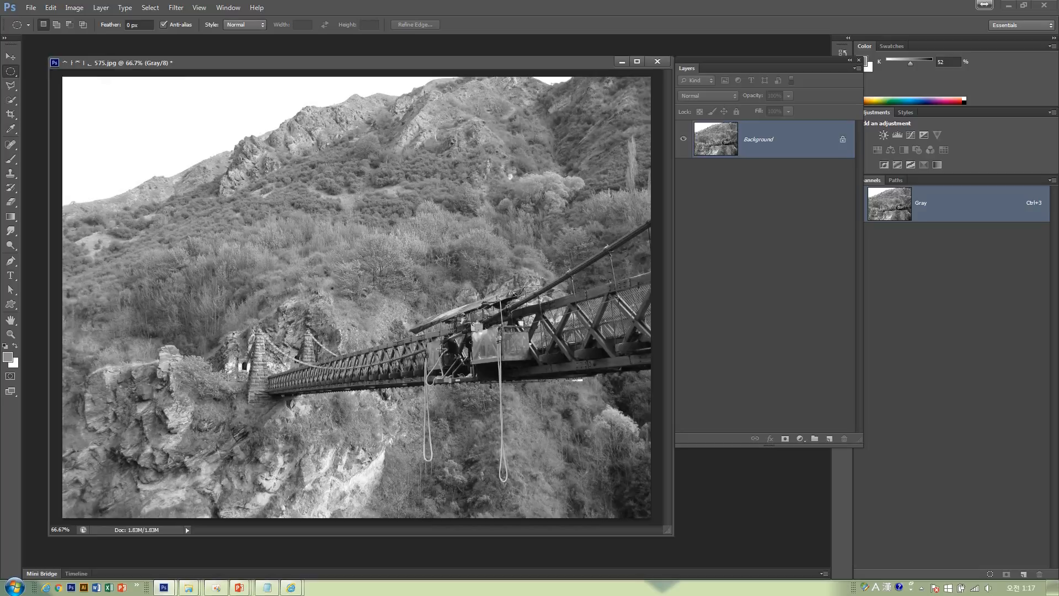
Choose the bright orange ffb900 as the foreground color and undo the grayscale conversion
left_click(8, 356)
left_click(698, 338)
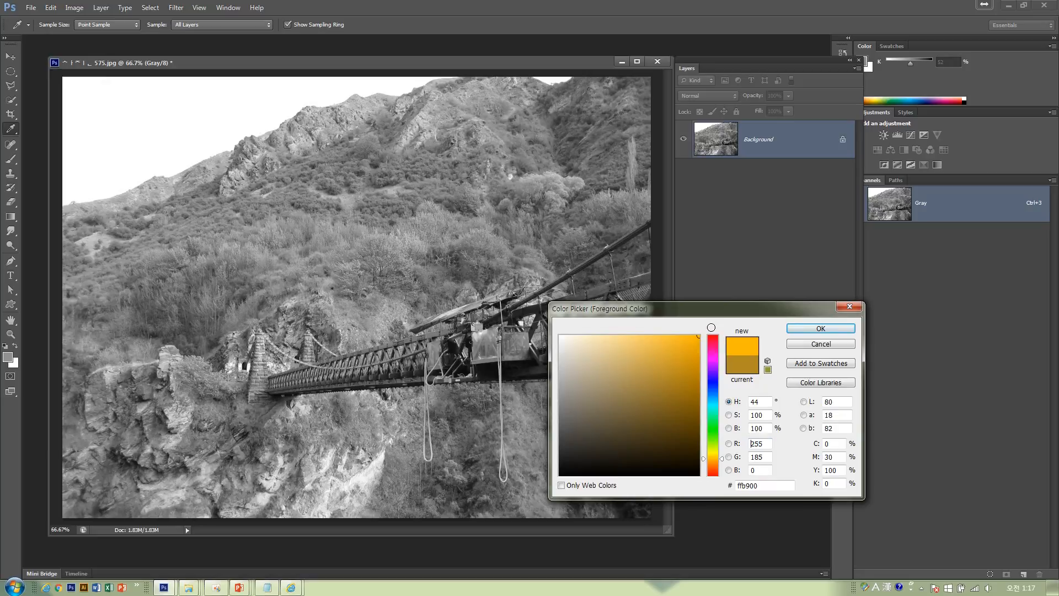
left_click(820, 329)
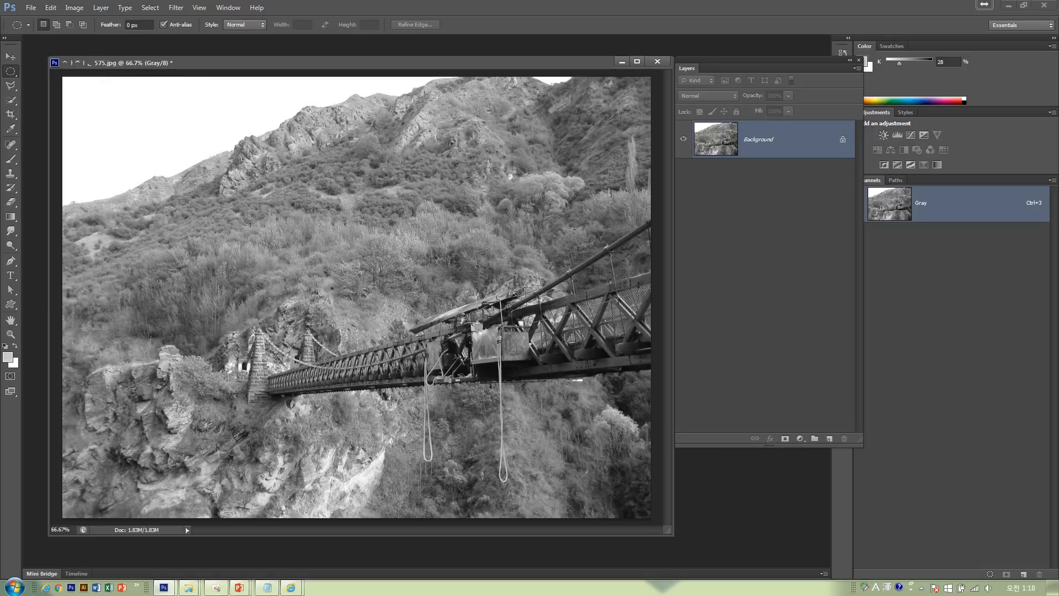
key("ctrl+z")
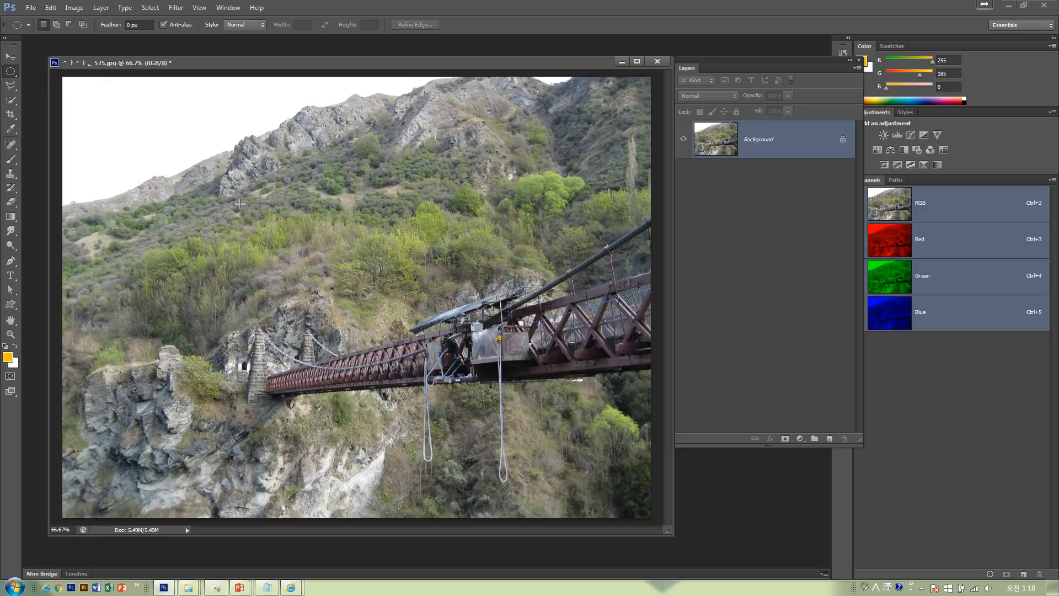
Make the RGB bridge photo black-and-white with a new Hue/Saturation adjustment layer at Saturation -100
left_click(800, 438)
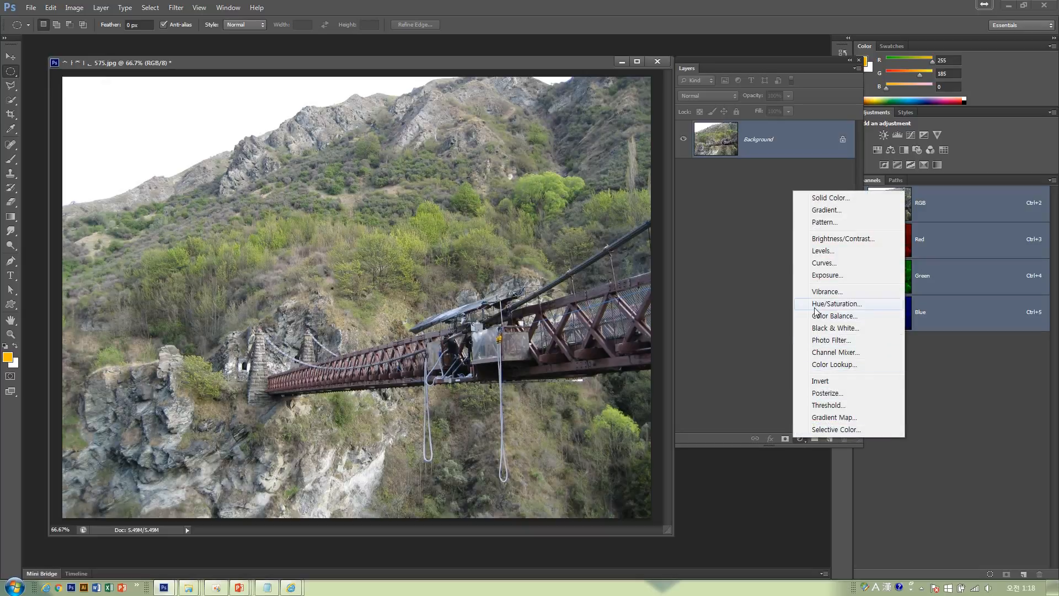
left_click(836, 303)
left_click_drag(749, 339, 670, 340)
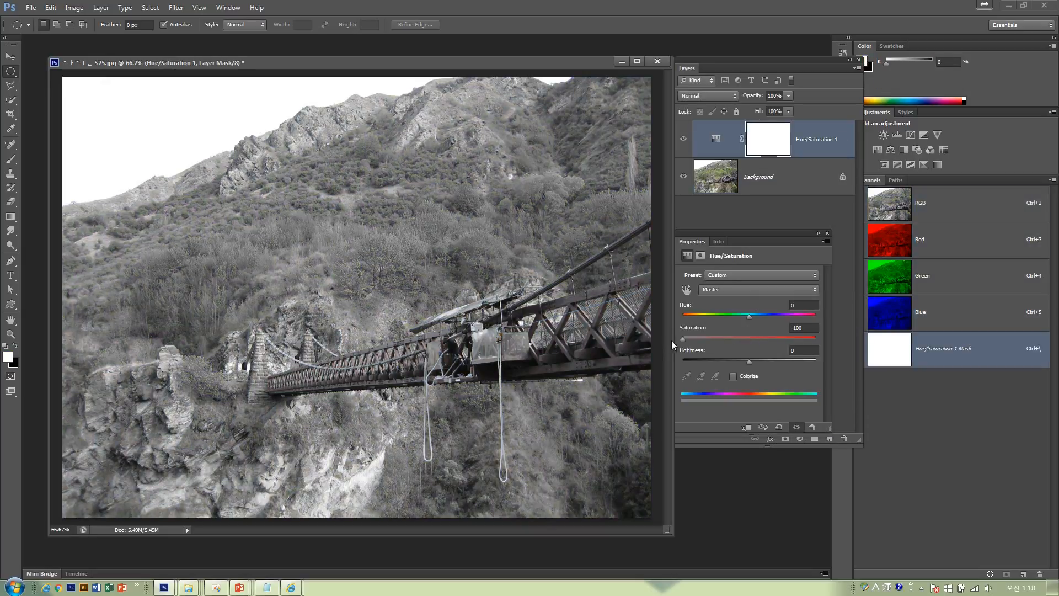
left_click(826, 234)
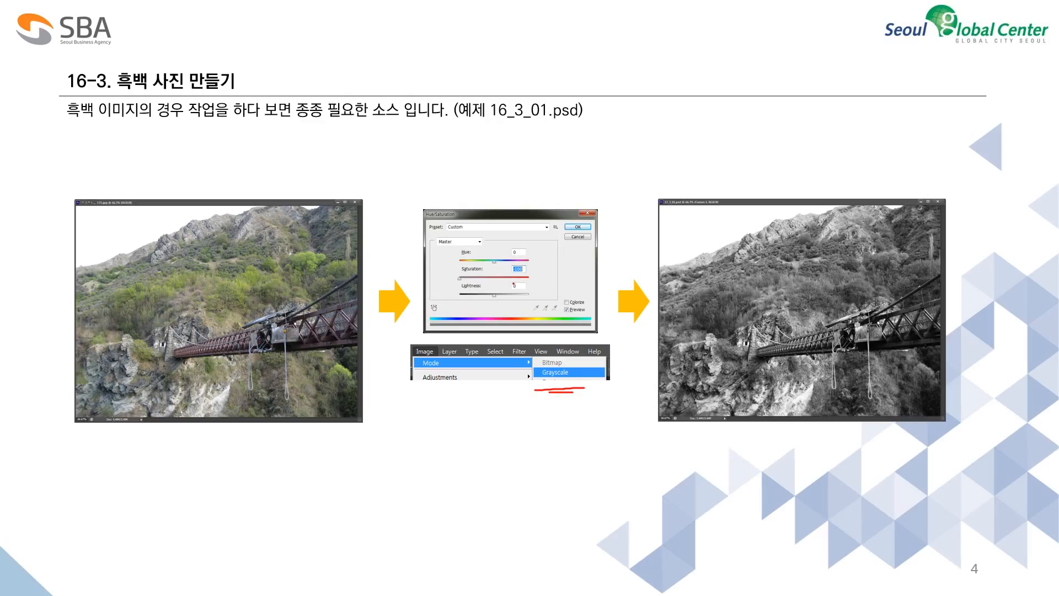
key("Right")
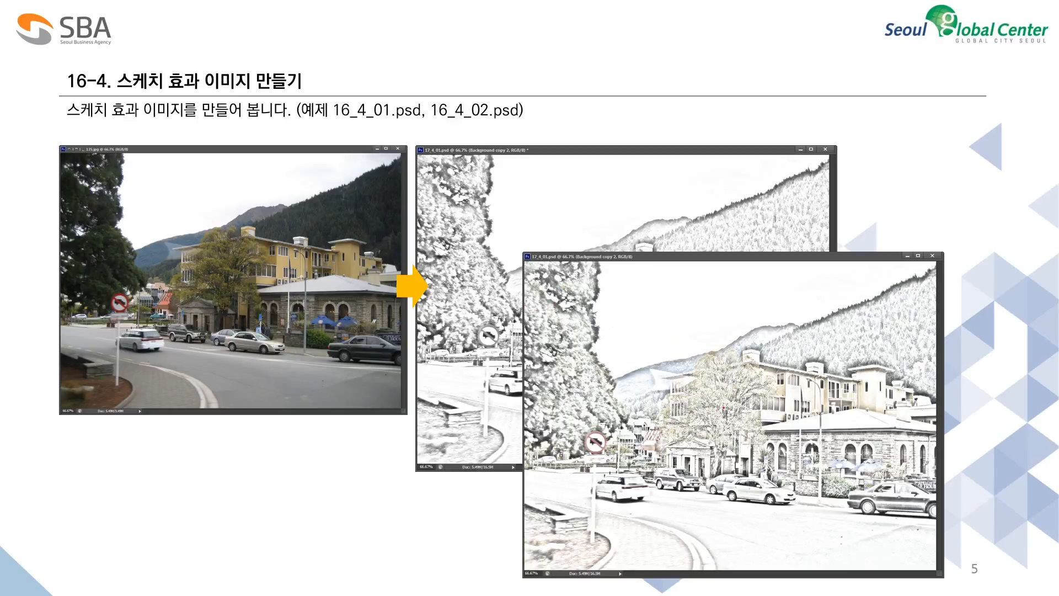
left_click_drag(797, 193, 916, 185)
left_click_drag(896, 172, 905, 194)
mouse_move(911, 402)
left_mouse_down()
mouse_move(966, 390)
mouse_move(961, 411)
left_mouse_up()
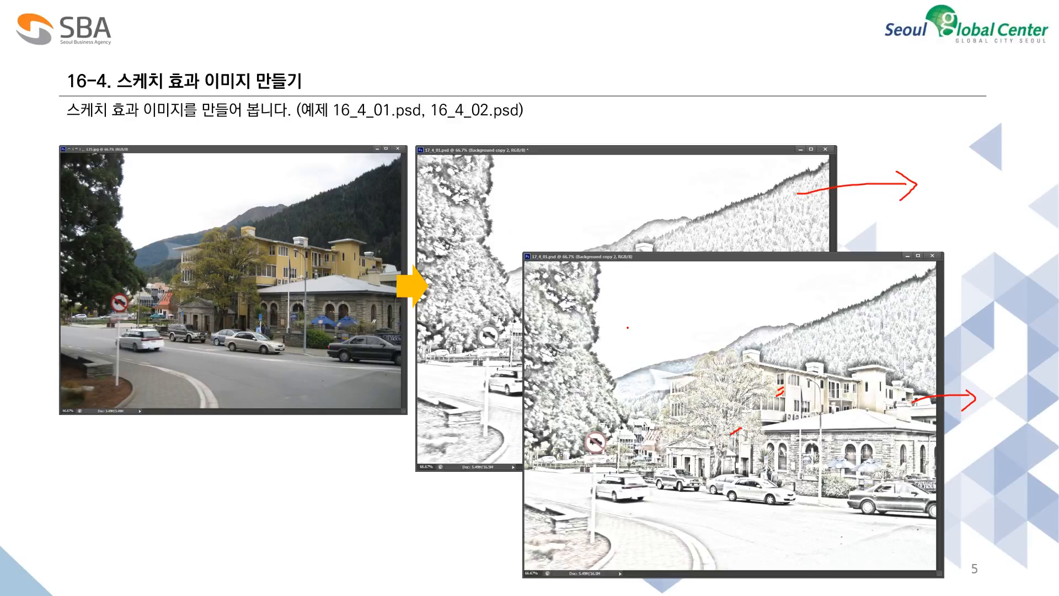
Switch to Photoshop, open the sketch-effect example 16_4_01.psd, and float it in its own window
key("alt+Tab")
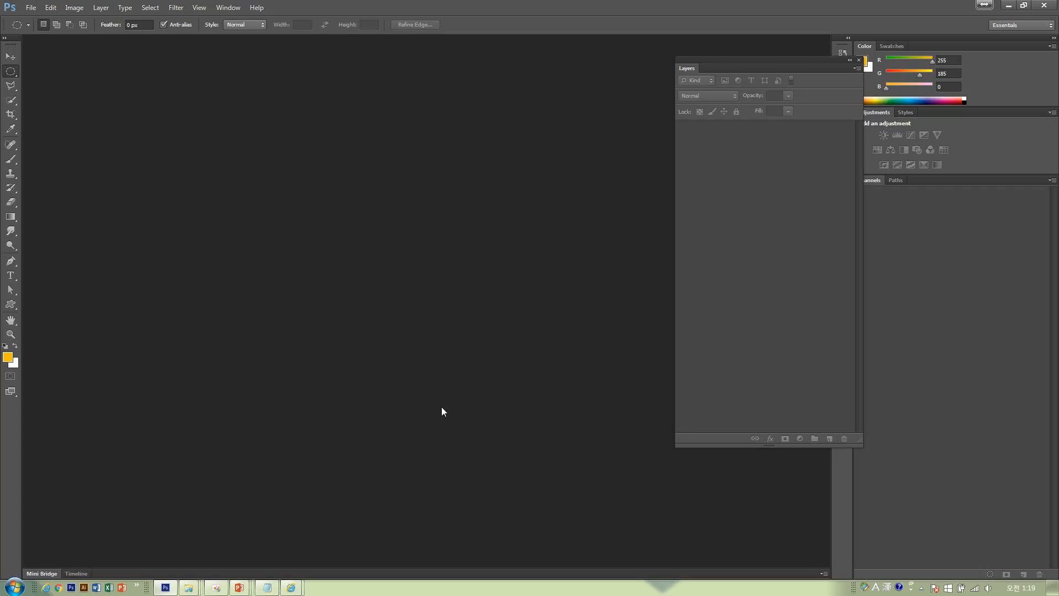
double_click(403, 348)
left_click(518, 190)
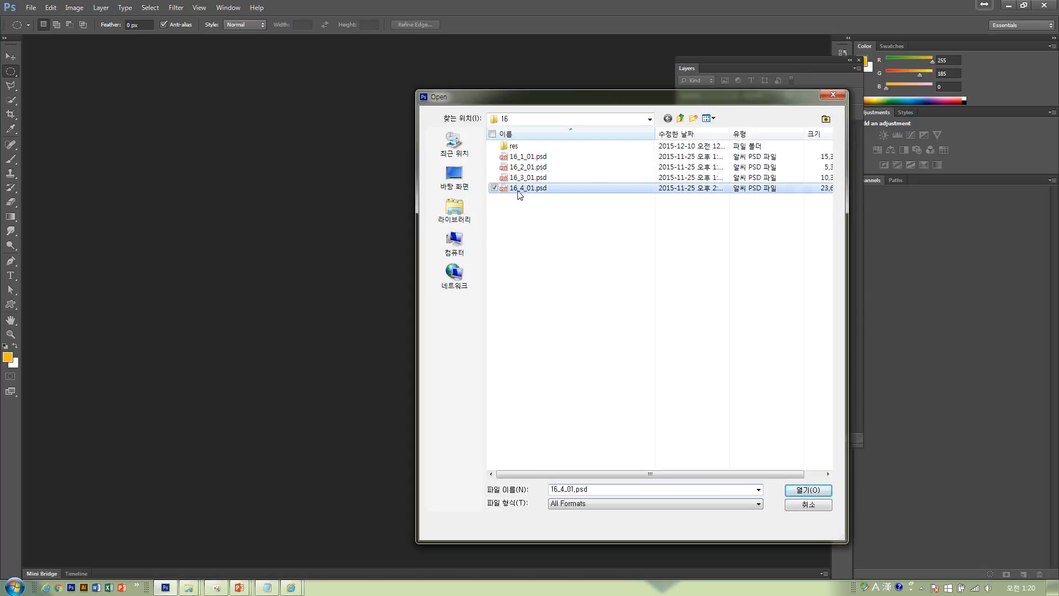
left_click(797, 490)
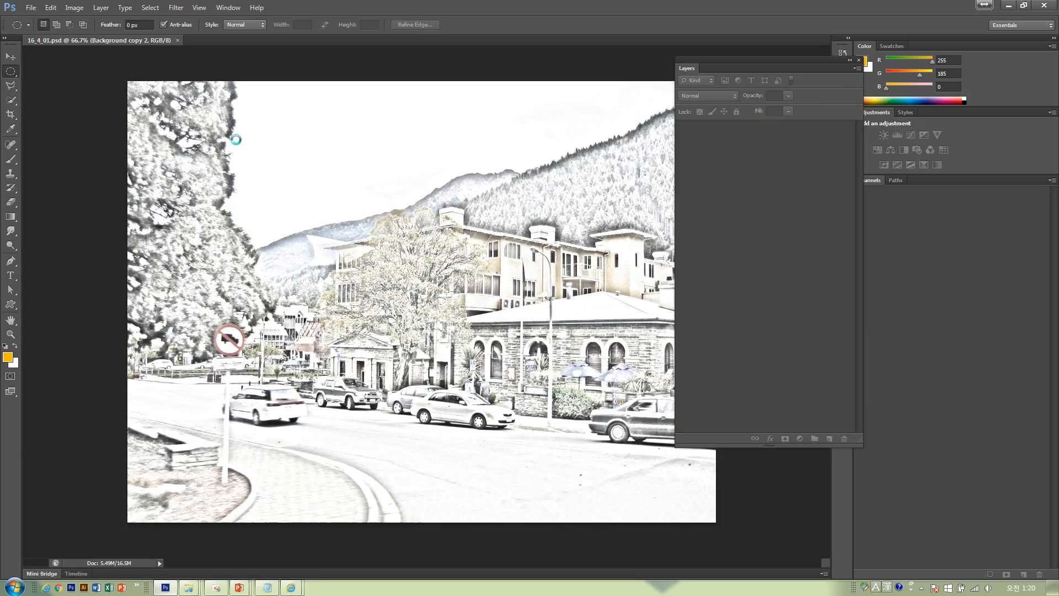
left_click_drag(131, 43, 148, 55)
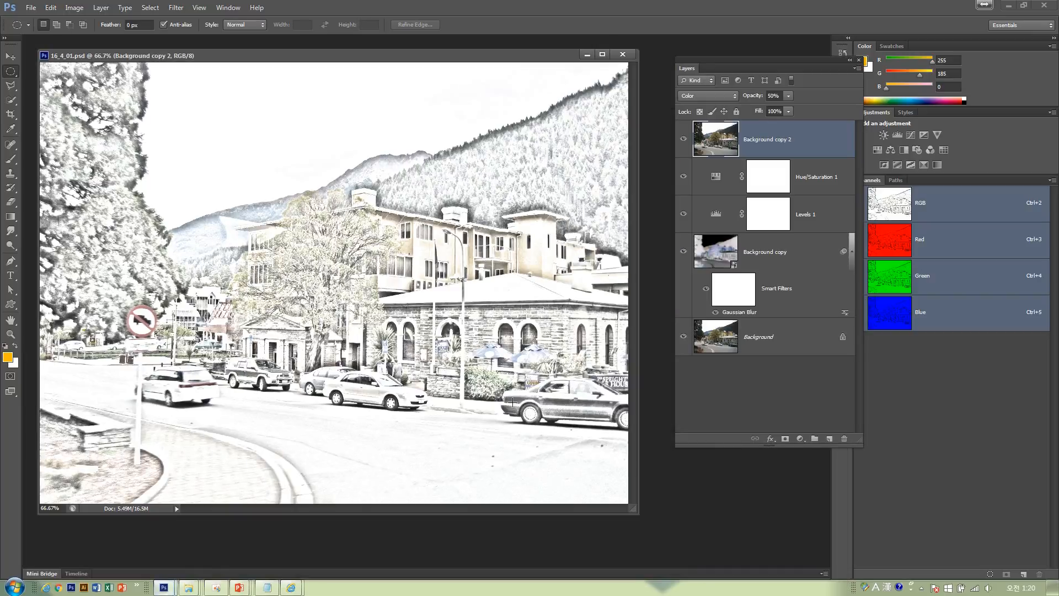
Open 사진 125.jpg from the res folder and detach it from the example document into its own window
key("ctrl+o")
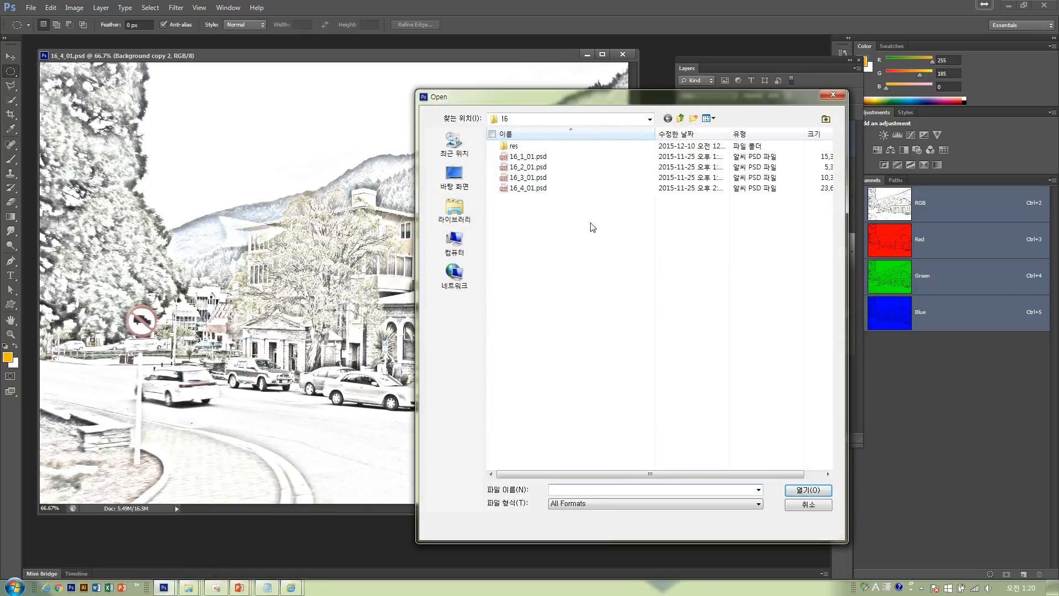
double_click(562, 146)
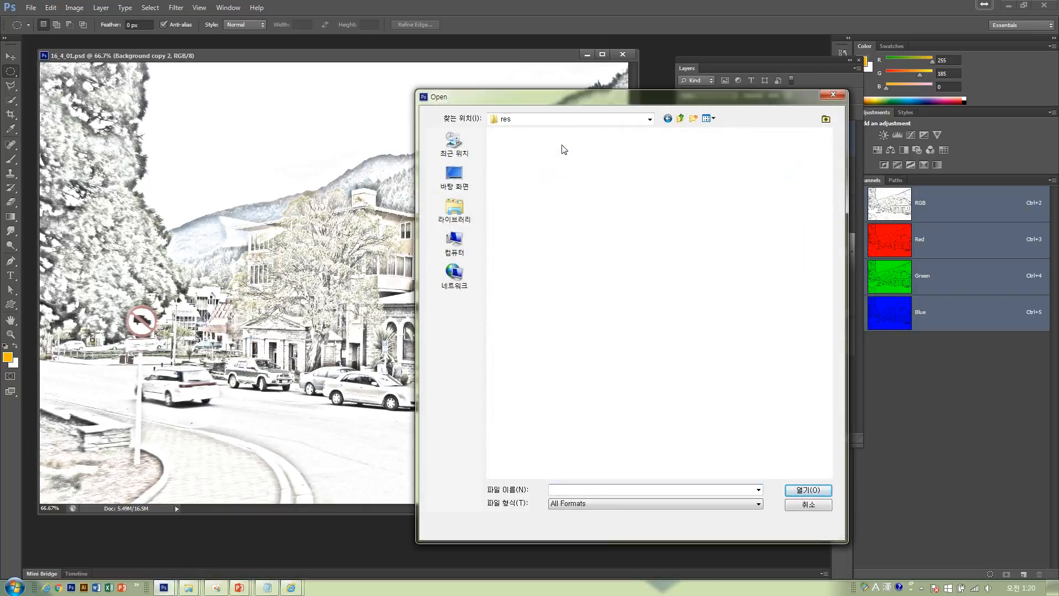
left_click(513, 162)
right_click(513, 161)
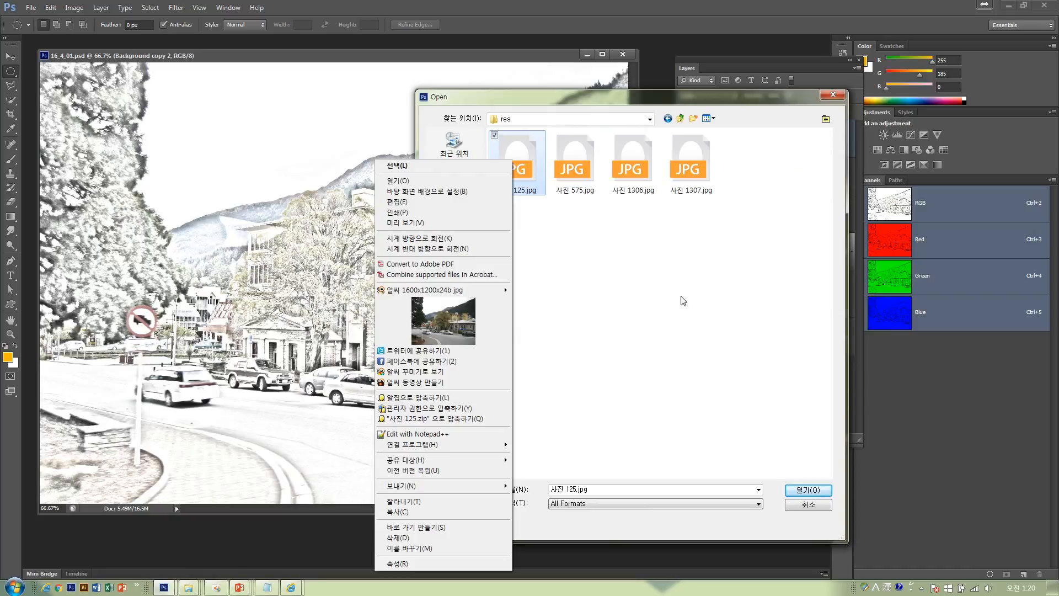
left_click(807, 489)
left_click(808, 490)
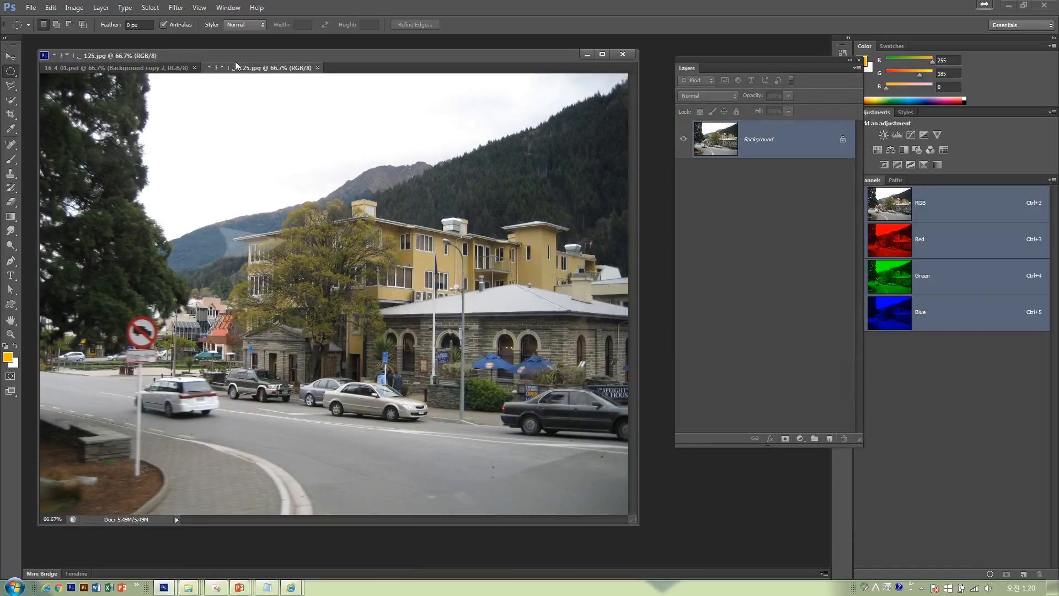
left_click_drag(243, 68, 399, 117)
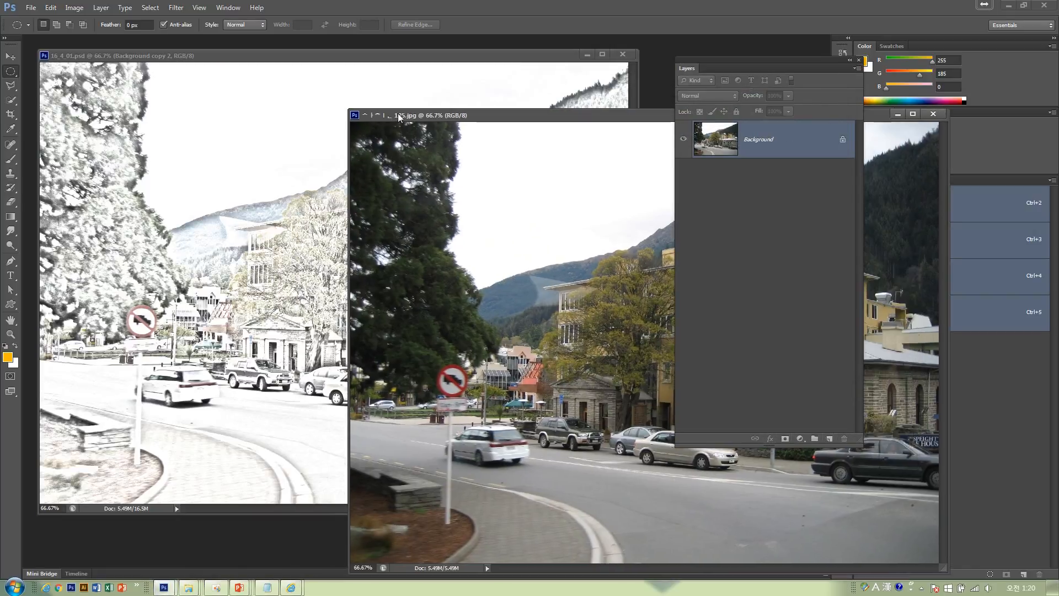
Minimize the 16_4_01.psd window and move the 사진 125.jpg window clear of the Layers panel
left_click(359, 57)
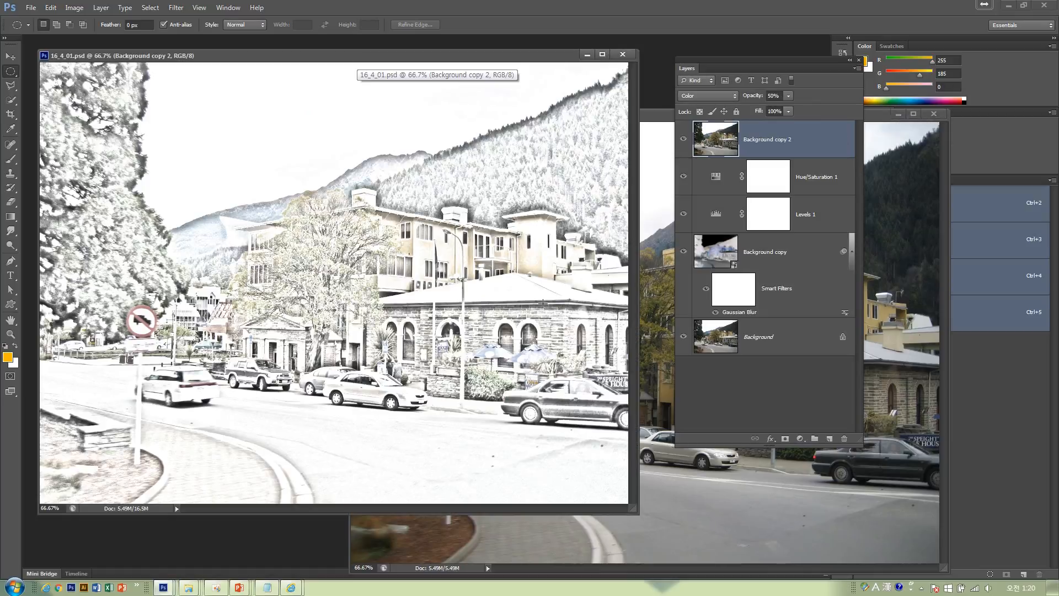
left_click(708, 533)
left_click_drag(556, 117, 405, 115)
left_click(587, 55)
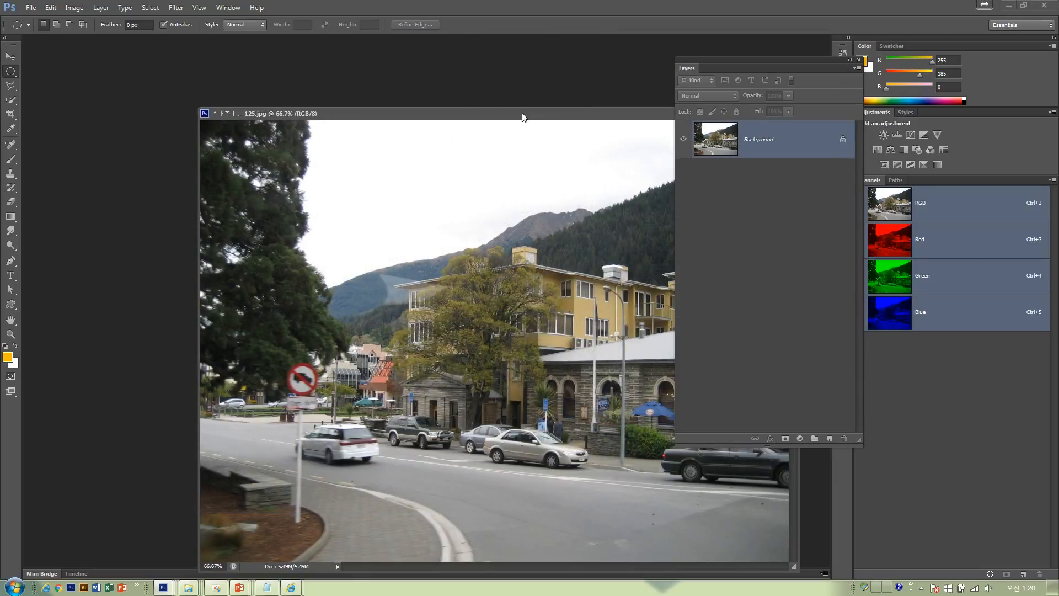
left_click_drag(525, 114, 373, 64)
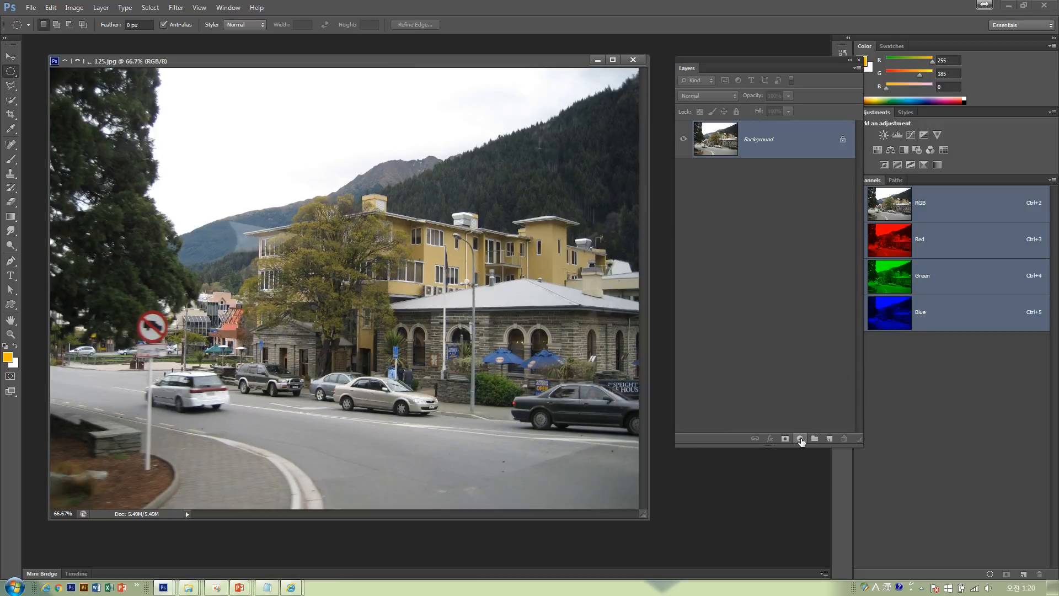
Desaturate the 사진 125.jpg street photo with a new Hue/Saturation adjustment layer at Saturation -100
left_click(800, 439)
left_click(822, 306)
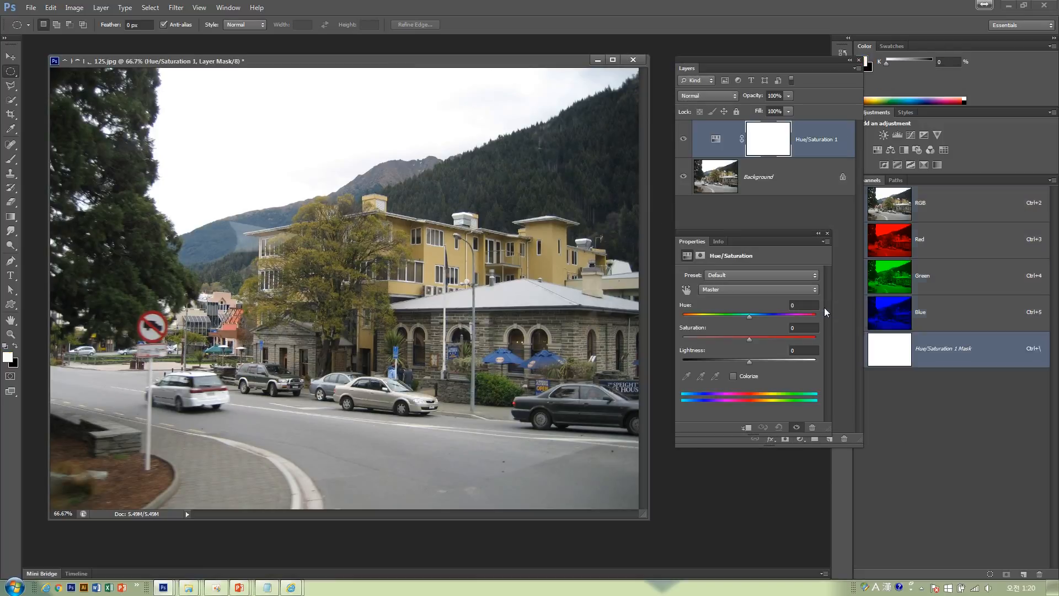
left_click_drag(749, 340, 673, 337)
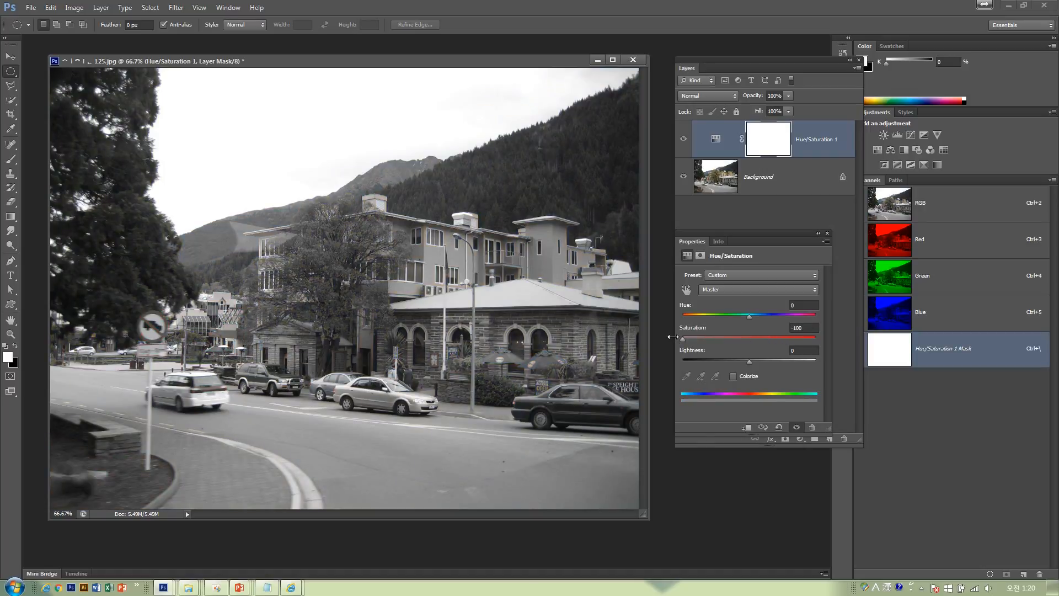
left_click(827, 235)
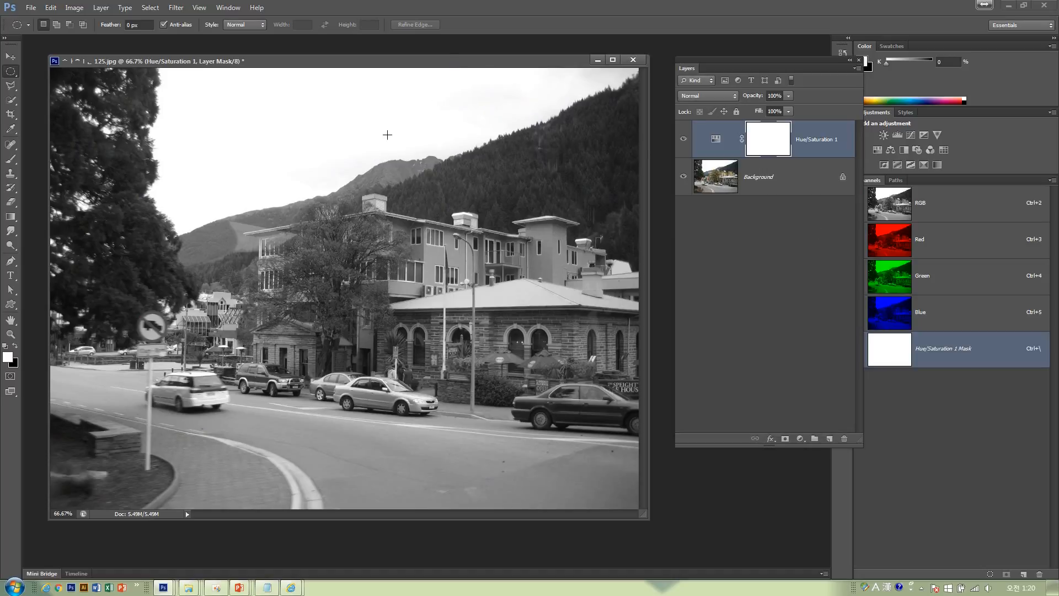
Duplicate the Background layer and move the copy above the Hue/Saturation adjustment layer
left_click(761, 192)
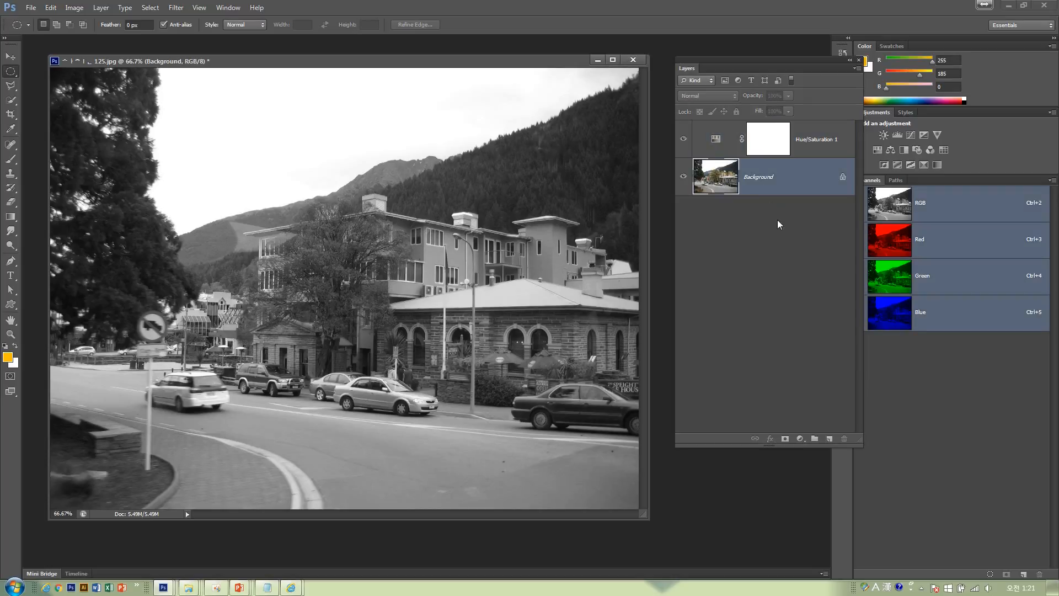
left_click_drag(782, 187, 828, 438)
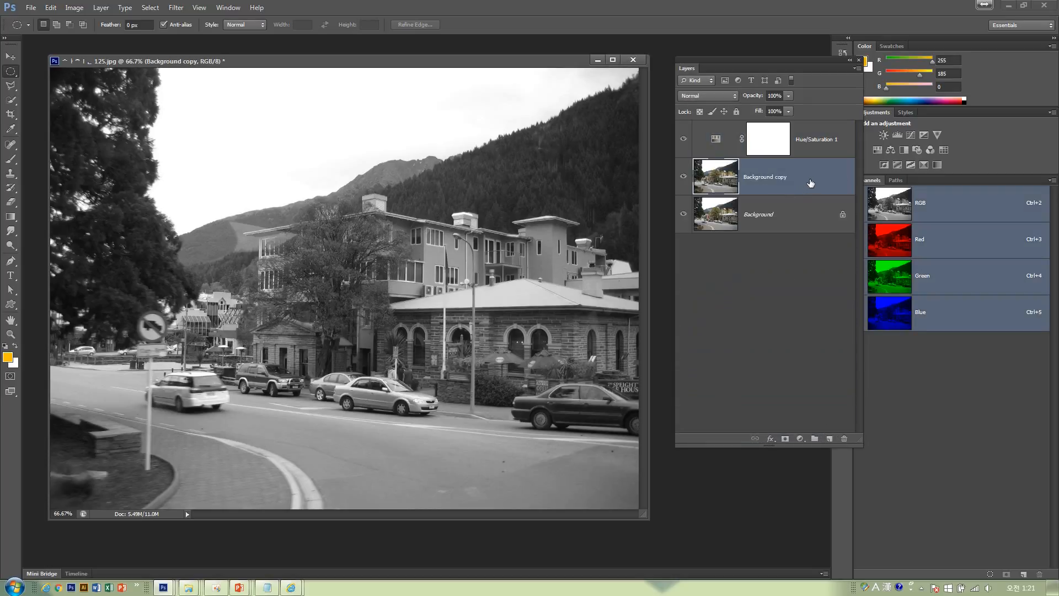
left_click_drag(810, 182, 815, 131)
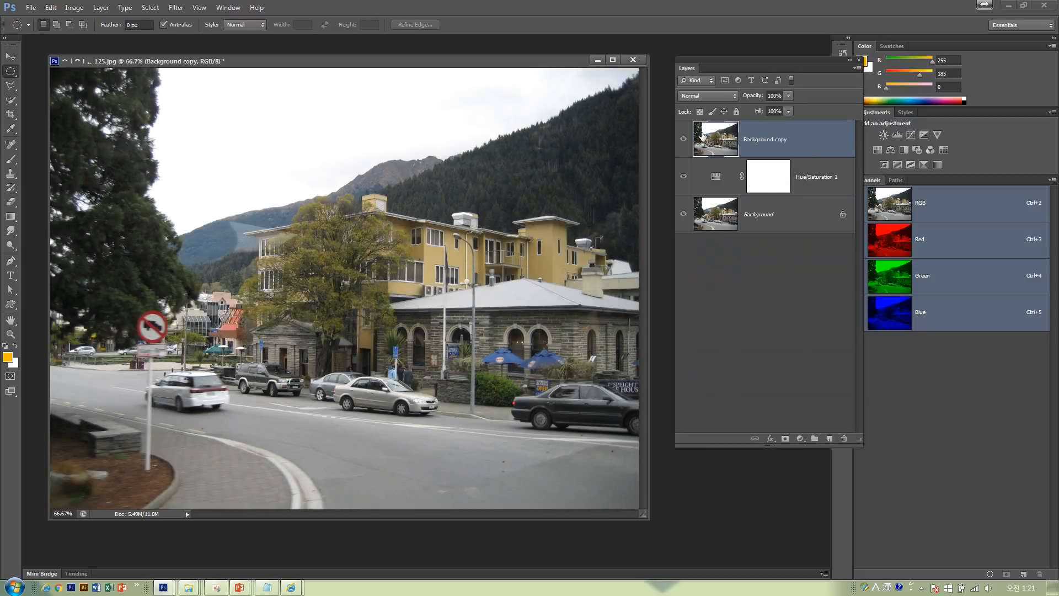
Invert the colors of the Background copy layer and place it directly below the Hue/Saturation adjustment layer
left_click(74, 8)
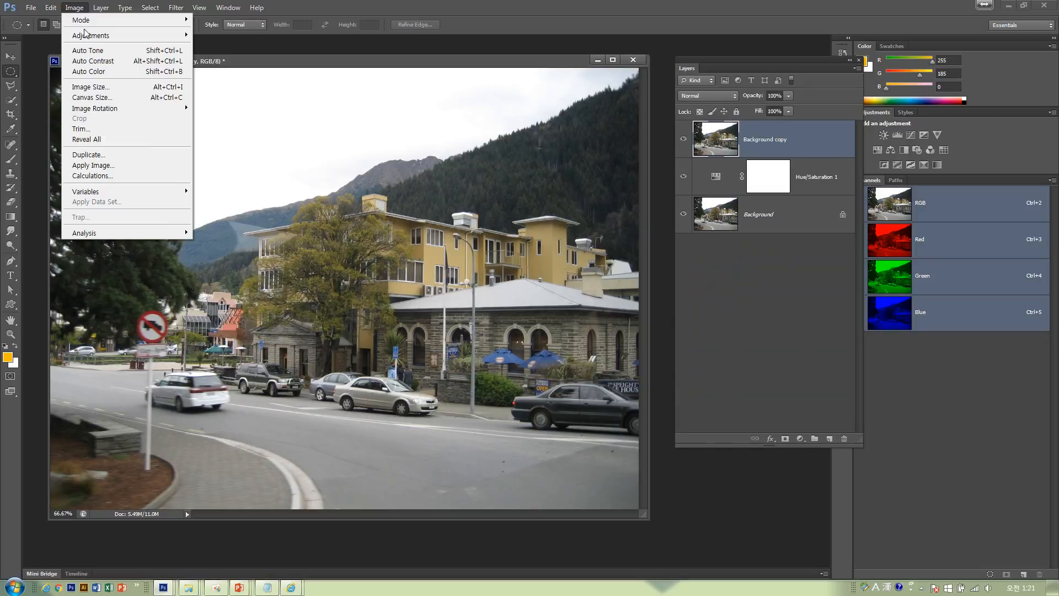
mouse_move(86, 36)
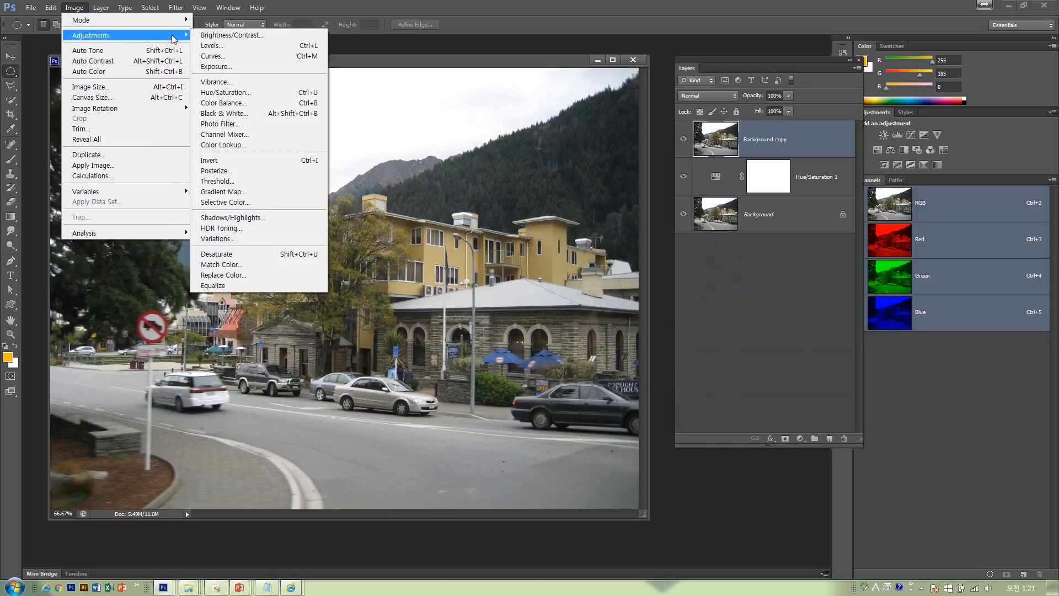
left_click(245, 161)
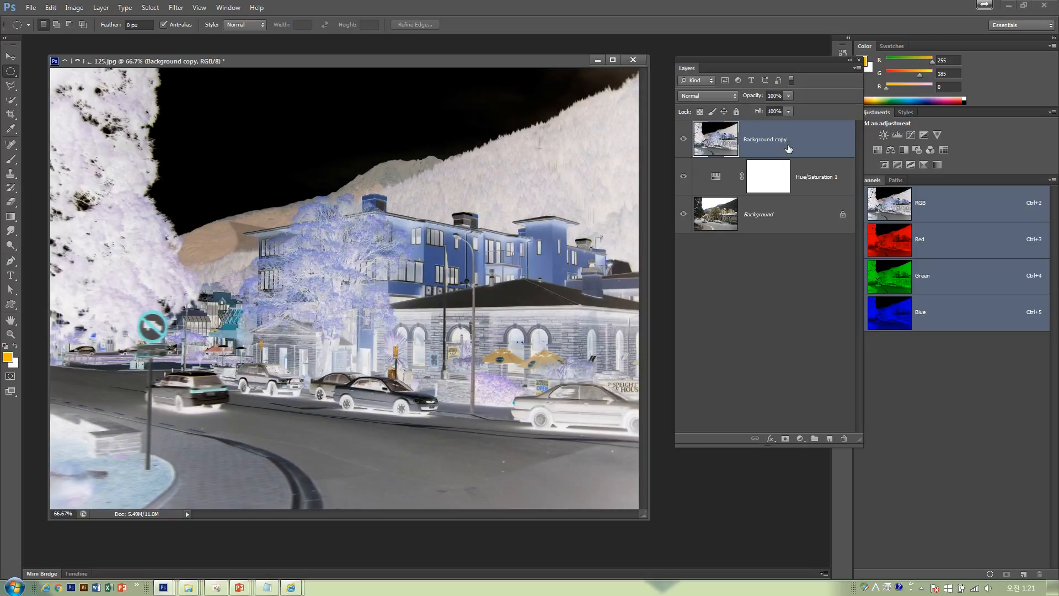
left_click(716, 180)
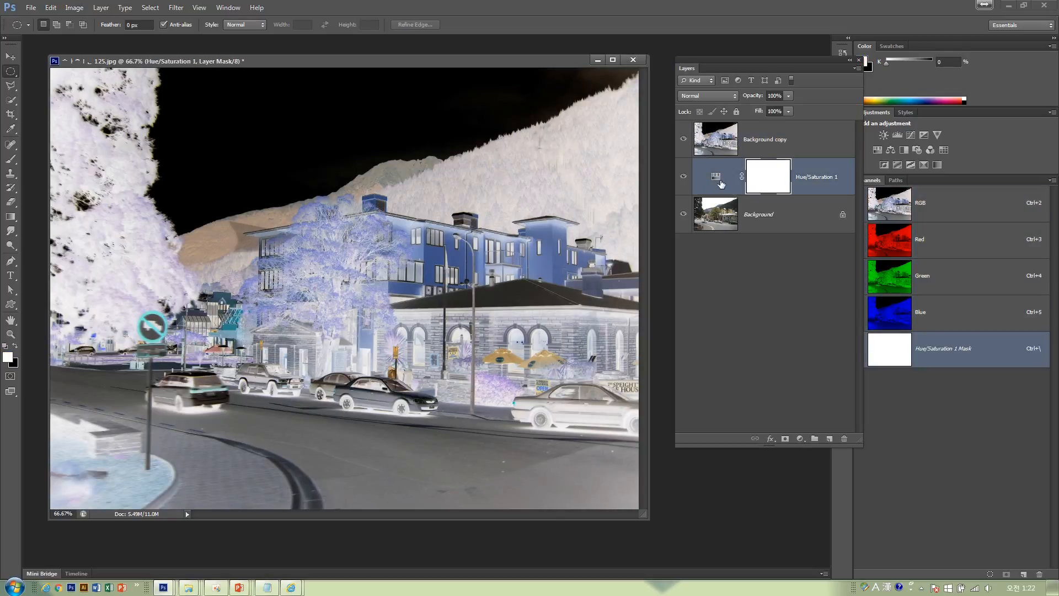
left_click(794, 148)
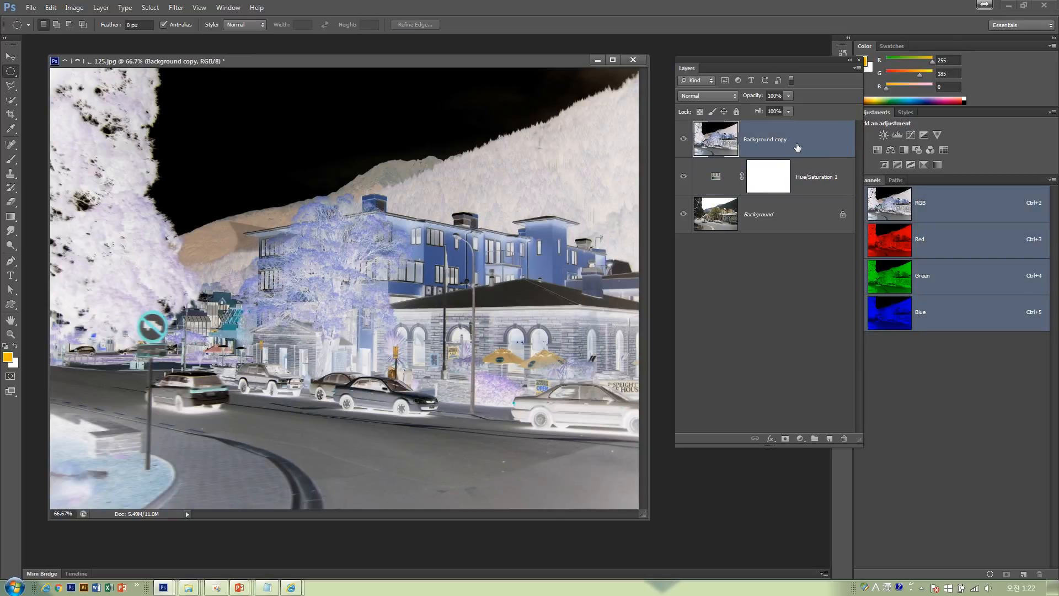
left_click_drag(797, 188, 796, 190)
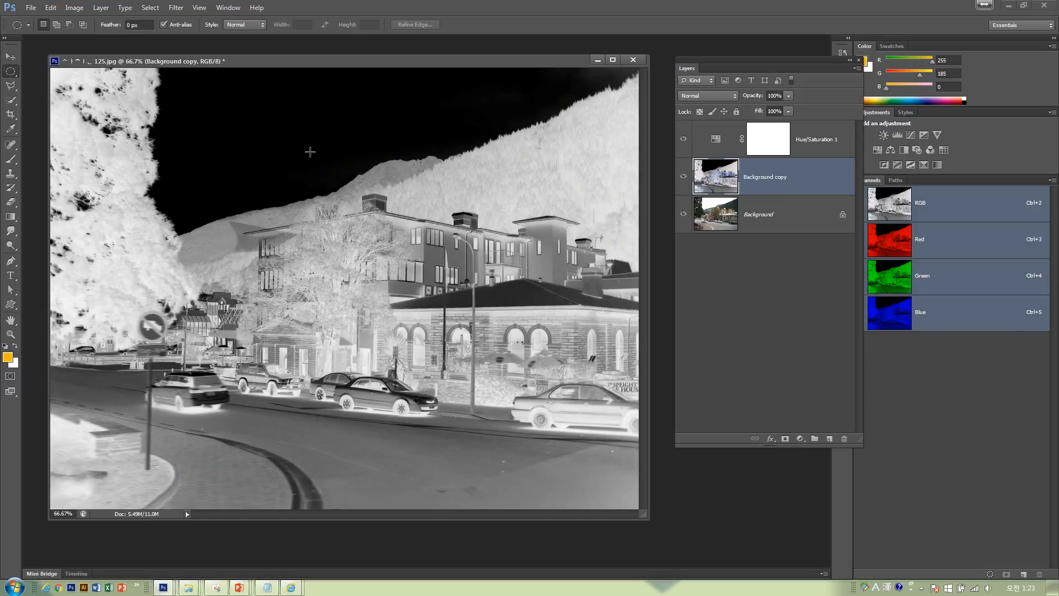
Compare the Color Dodge and Normal blend modes on the inverted Background copy layer and leave it on Color Dodge
left_click(727, 98)
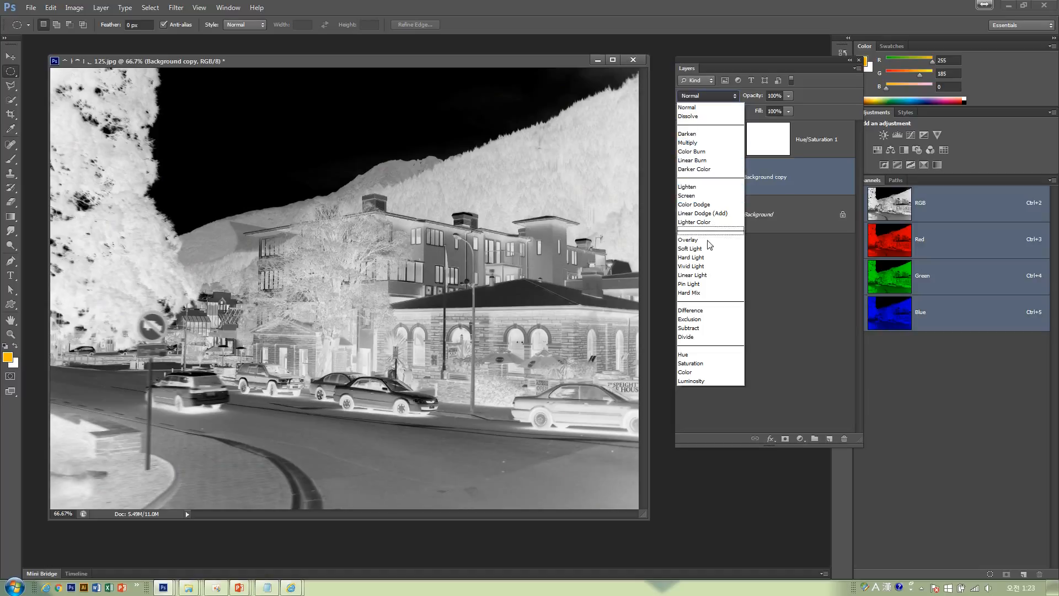
left_click(707, 205)
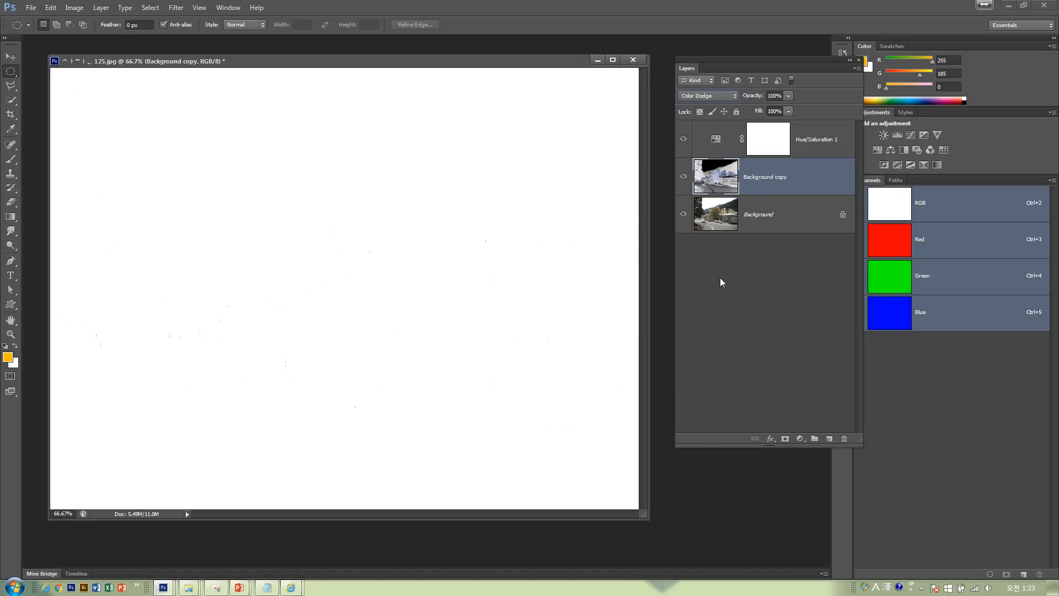
left_click(720, 100)
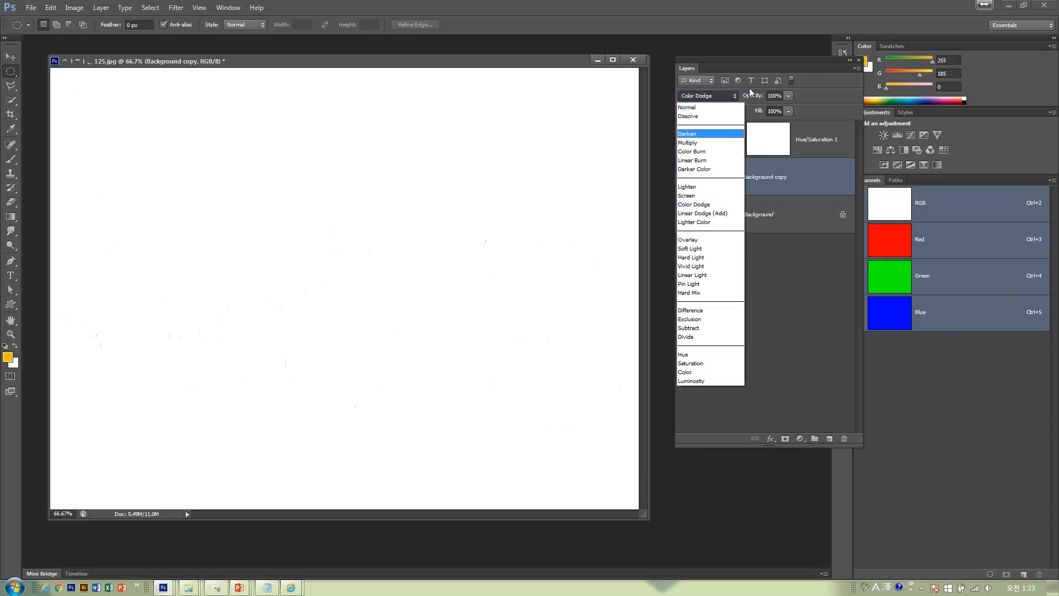
left_click(717, 107)
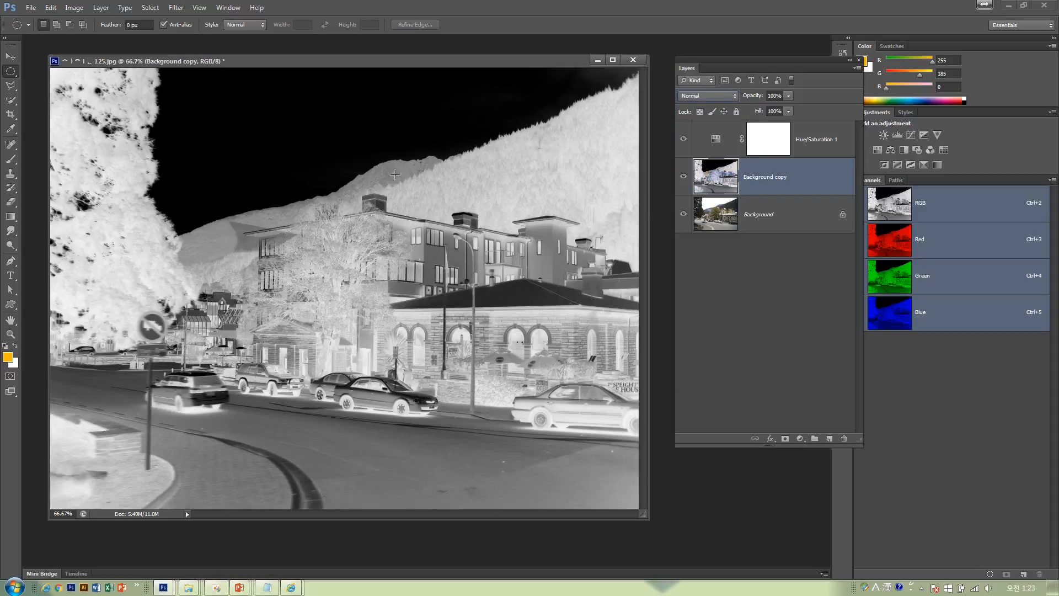
left_click(717, 97)
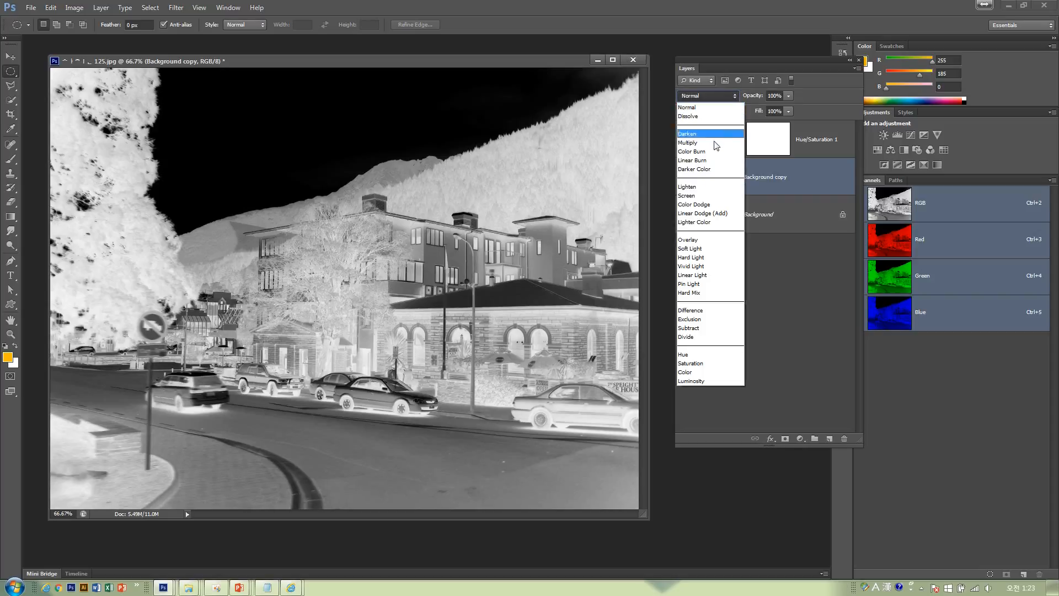
left_click(710, 197)
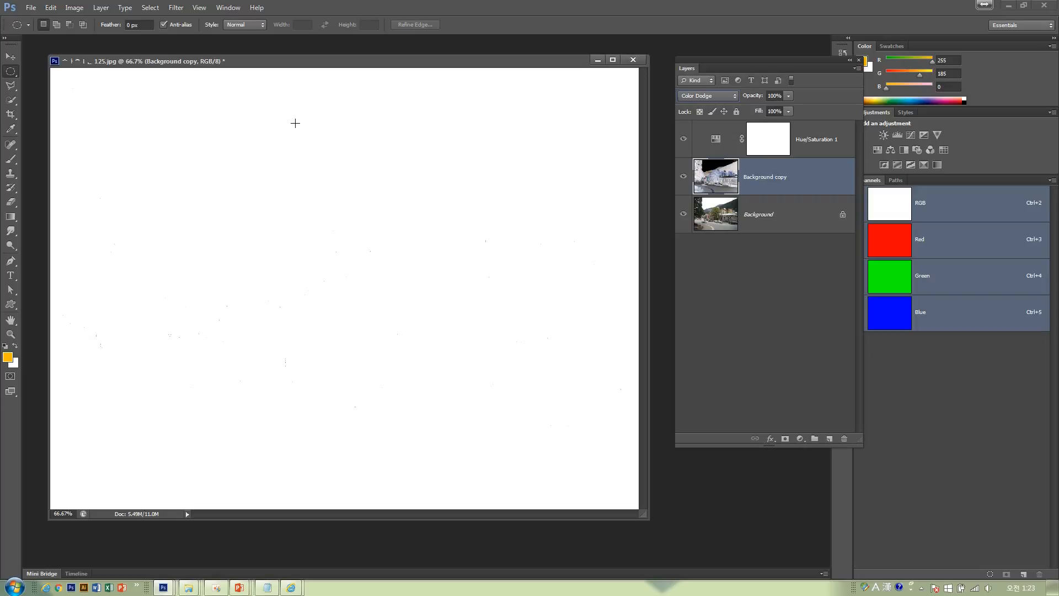
Apply a Gaussian Blur with a radius of about 5 pixels to the inverted Background copy to bring out sketch lines
left_click(177, 8)
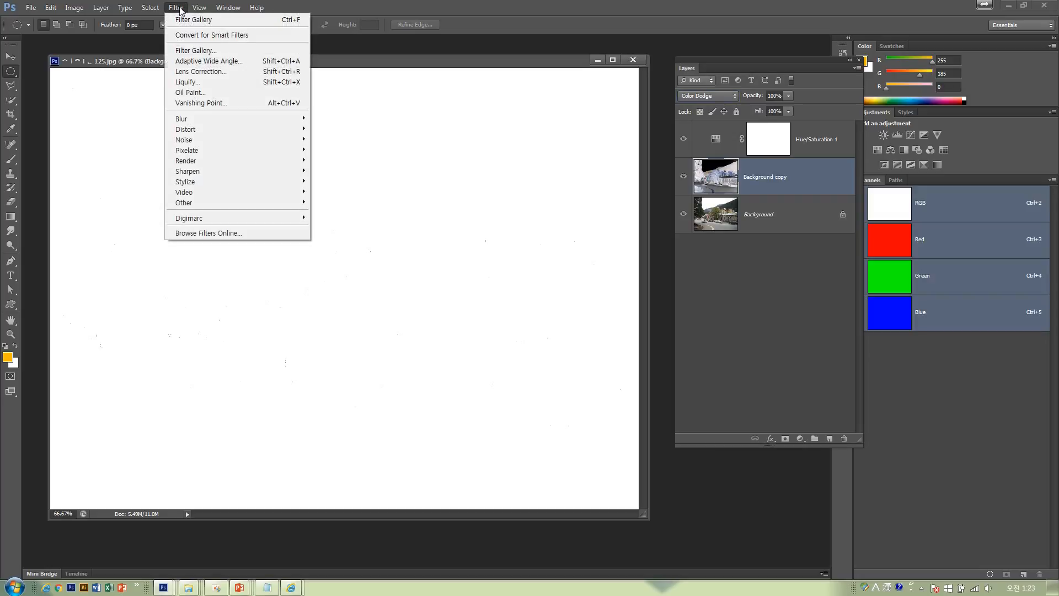
mouse_move(230, 155)
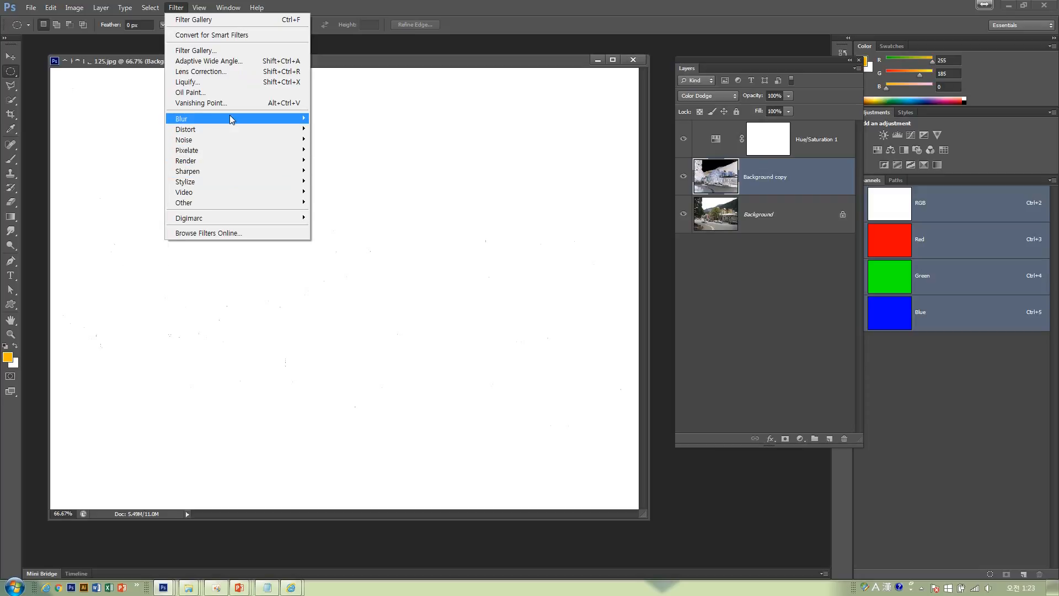
mouse_move(225, 120)
left_click(138, 197)
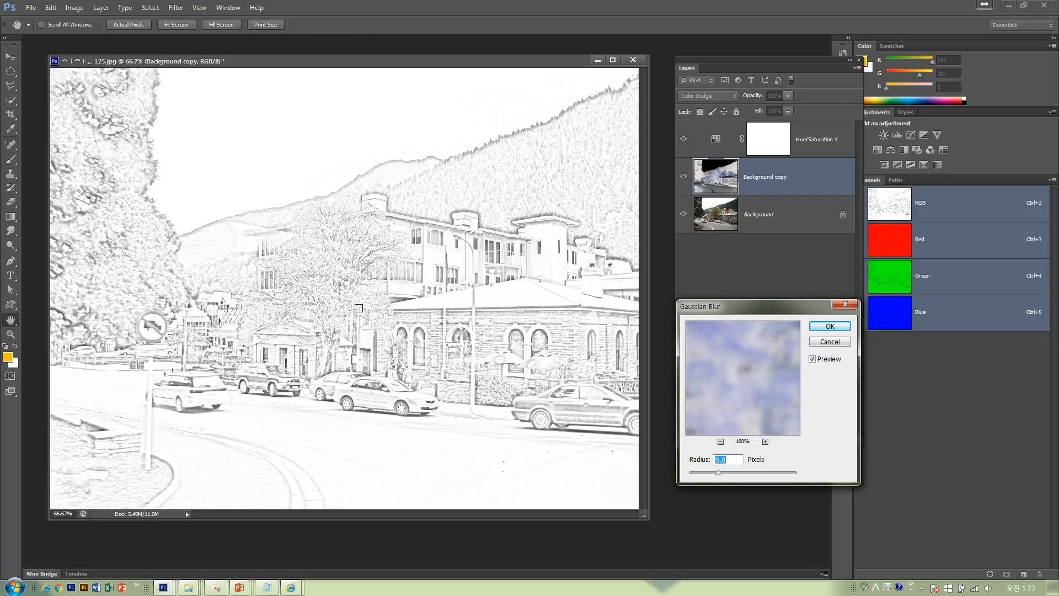
left_click_drag(718, 476, 694, 476)
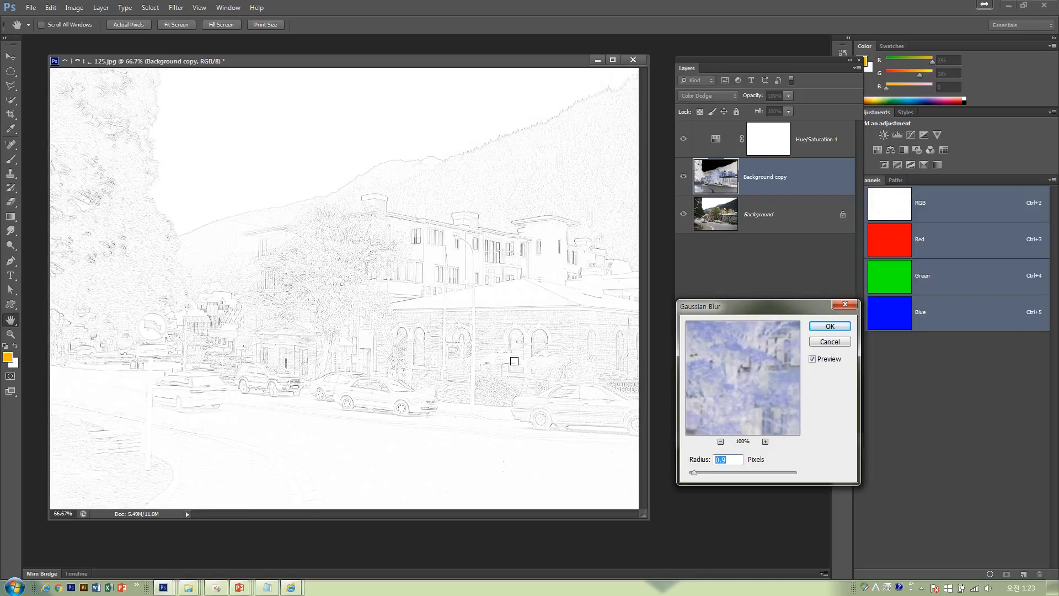
left_click_drag(699, 476, 717, 476)
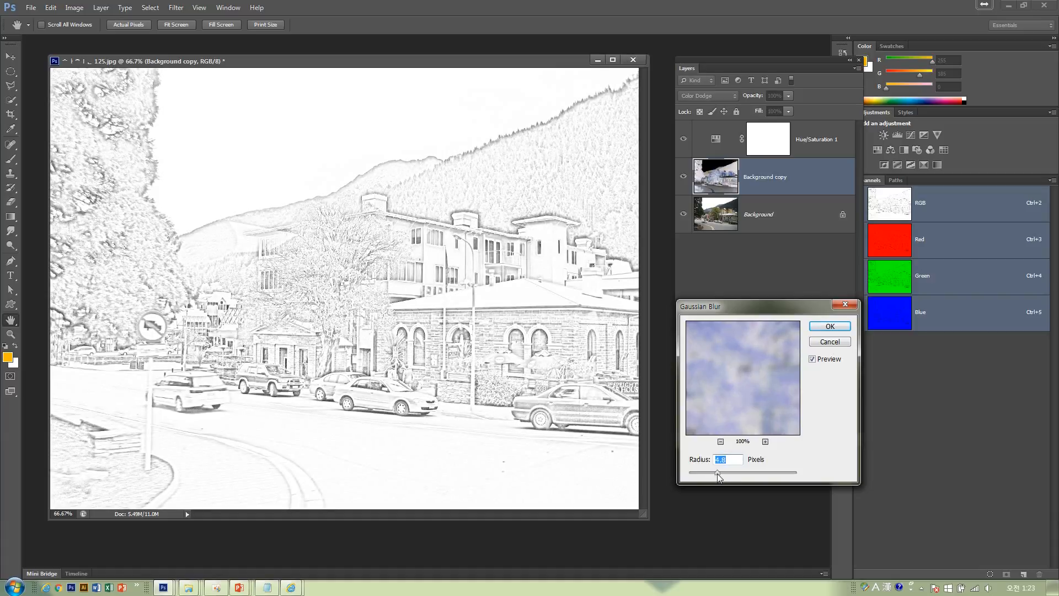
left_click(821, 332)
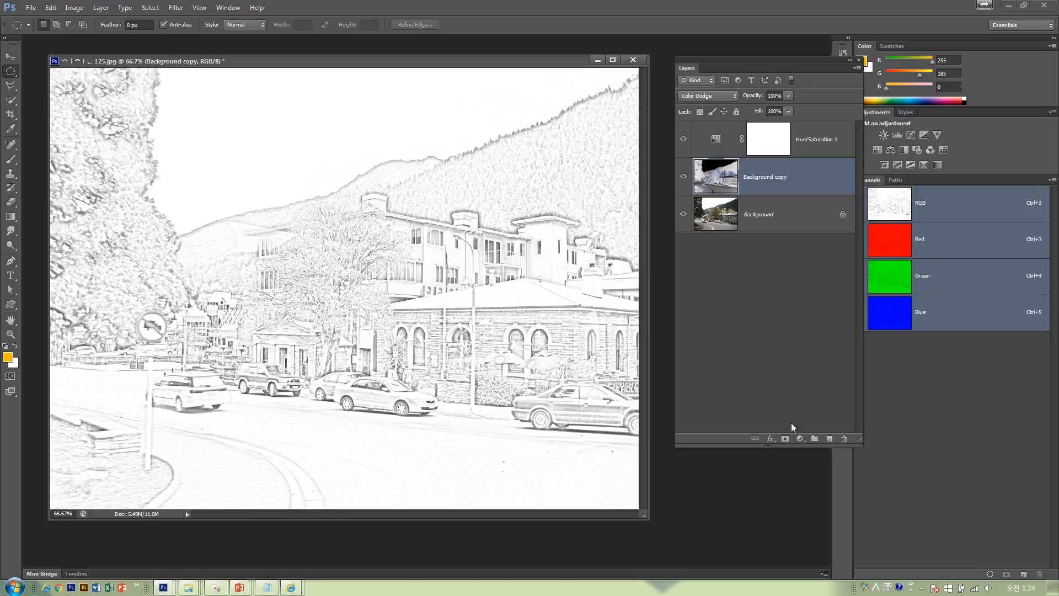
Darken the sketch lines with a Levels adjustment layer above the Background copy, setting the black input level to 77
left_click(800, 439)
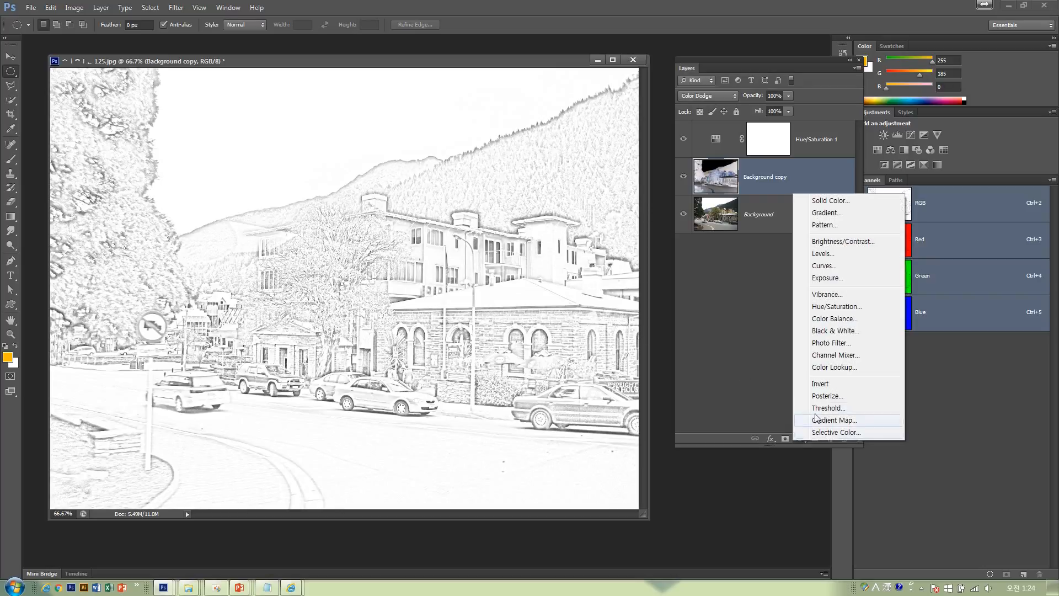
left_click(836, 259)
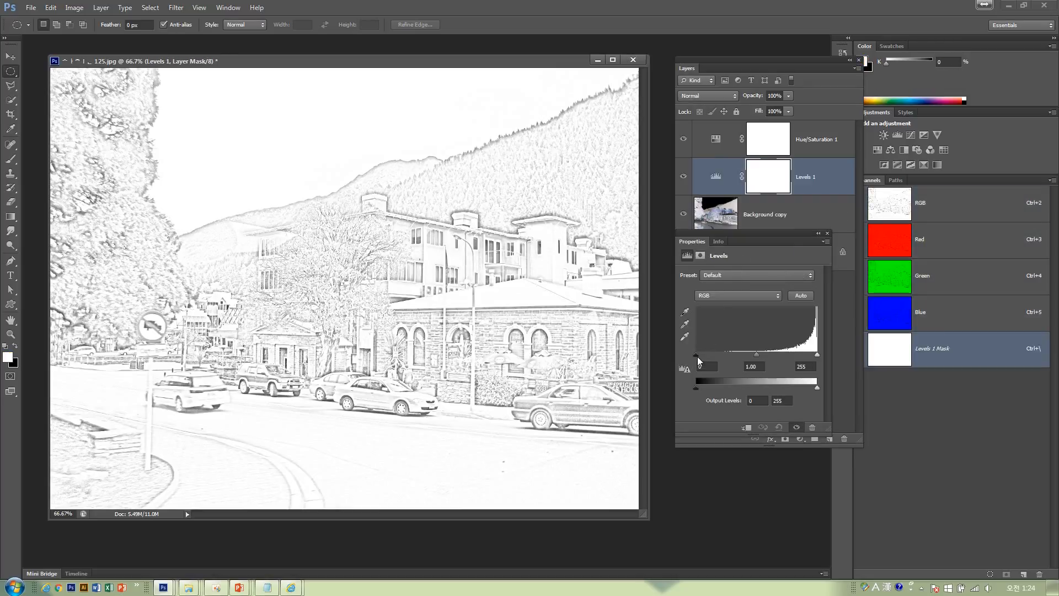
left_click_drag(697, 356, 714, 356)
left_click_drag(732, 360, 750, 360)
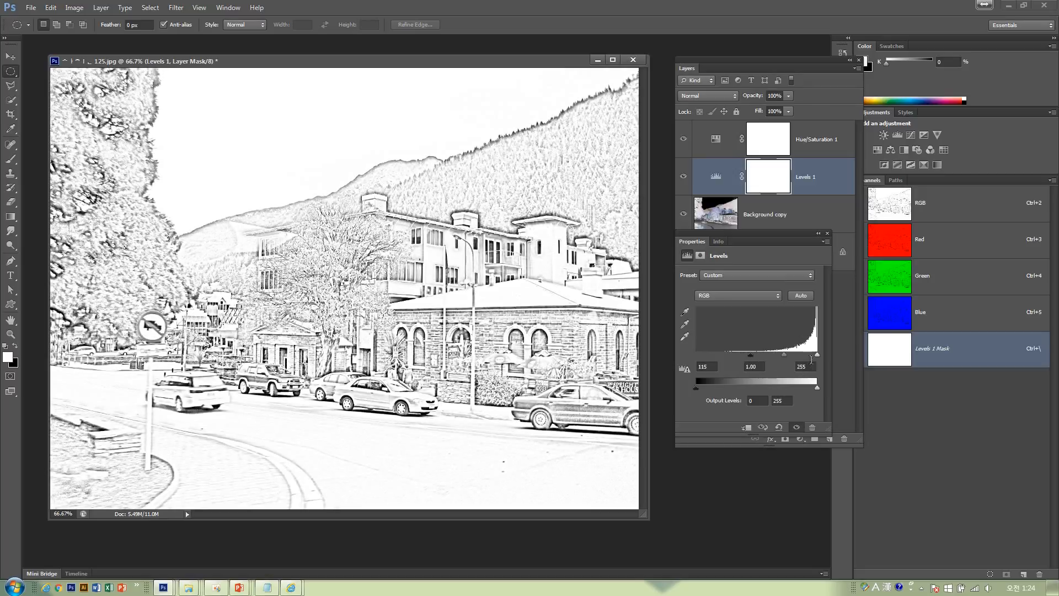
mouse_move(817, 355)
left_mouse_down()
mouse_move(766, 359)
mouse_move(825, 358)
left_mouse_up()
left_click_drag(750, 356, 730, 357)
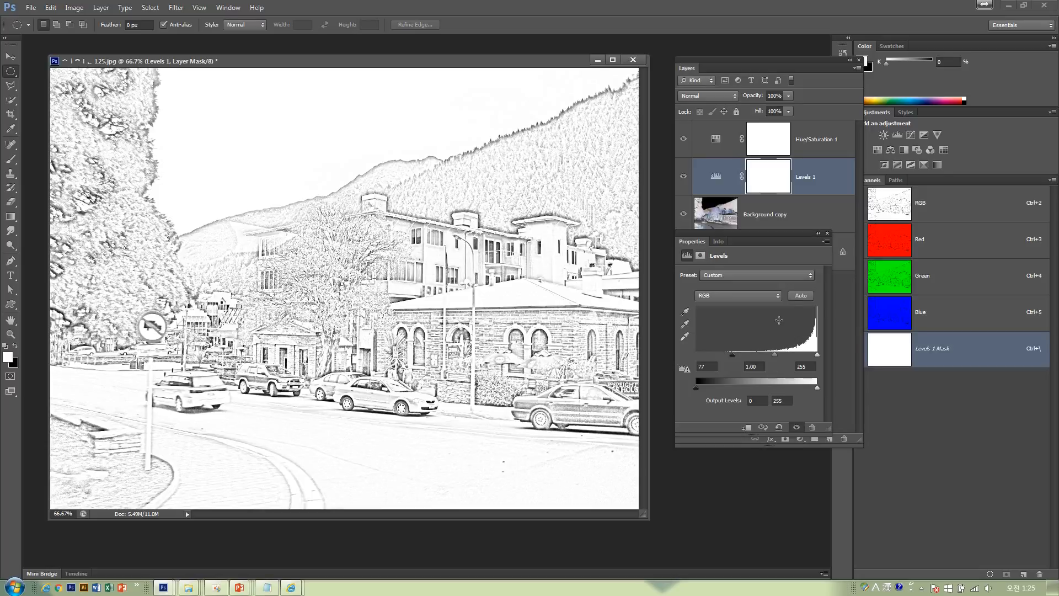
left_click(827, 232)
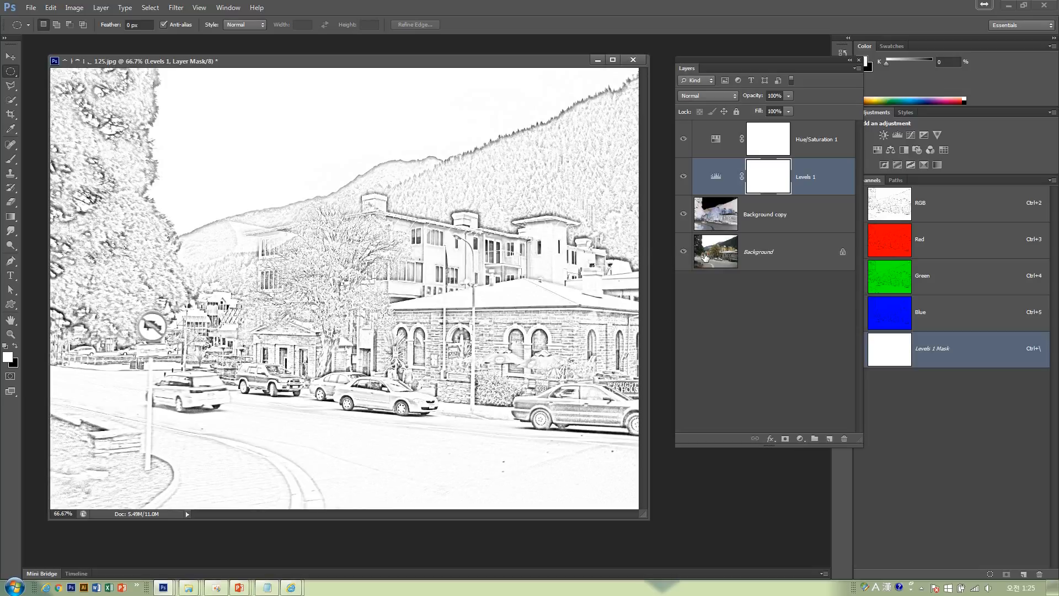
Duplicate the original Background layer again and move the new copy to the top of the layer stack
left_click(759, 259)
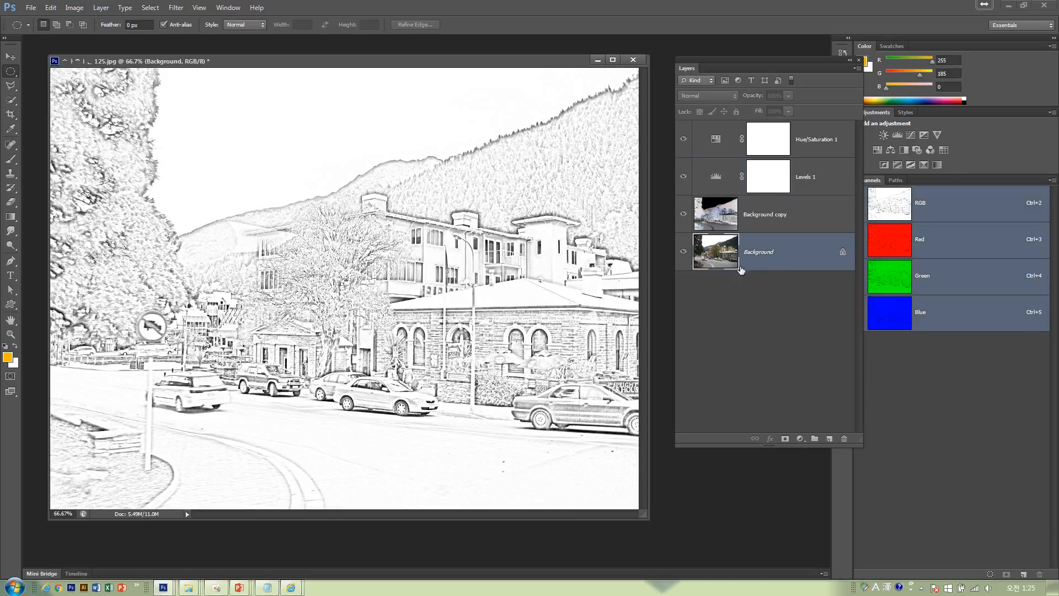
left_click_drag(786, 262, 829, 438)
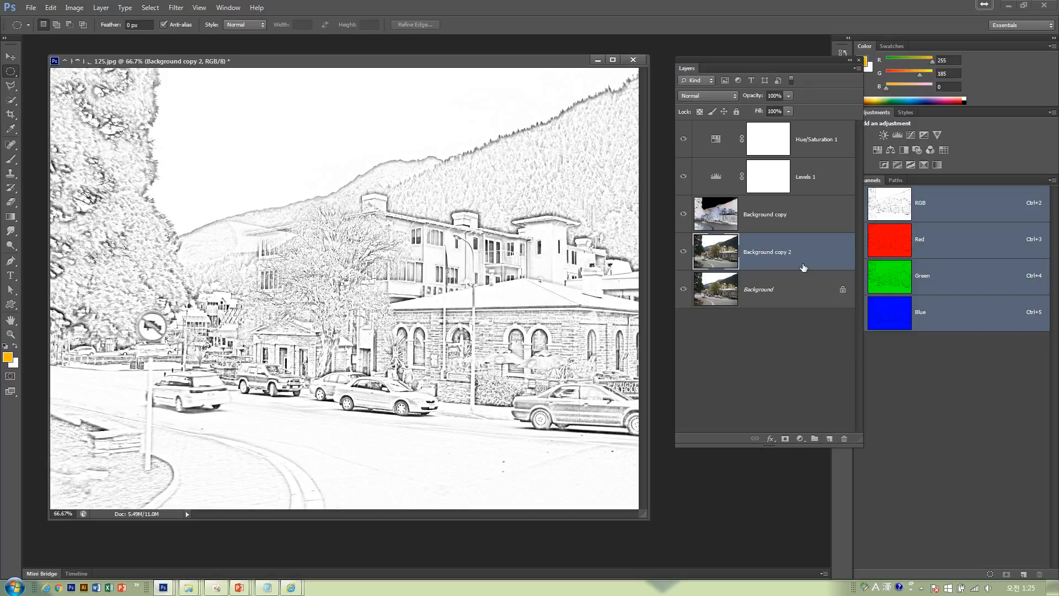
left_click_drag(804, 244, 811, 132)
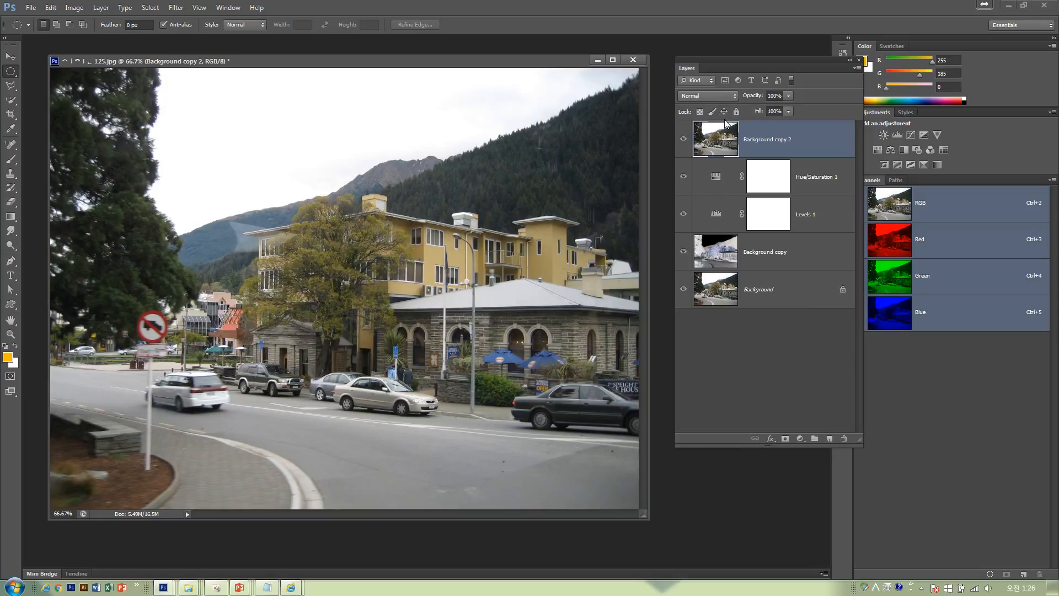
Tint the sketch by setting the Background copy 2 layer to the Color blend mode and lowering its opacity, then deselect the layers
left_click(732, 98)
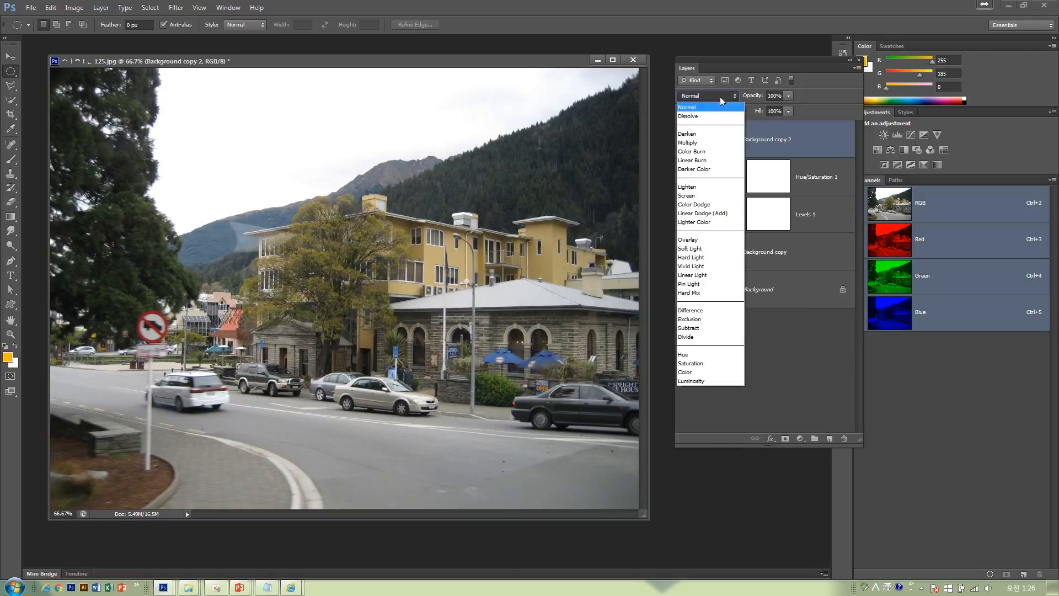
left_click(717, 375)
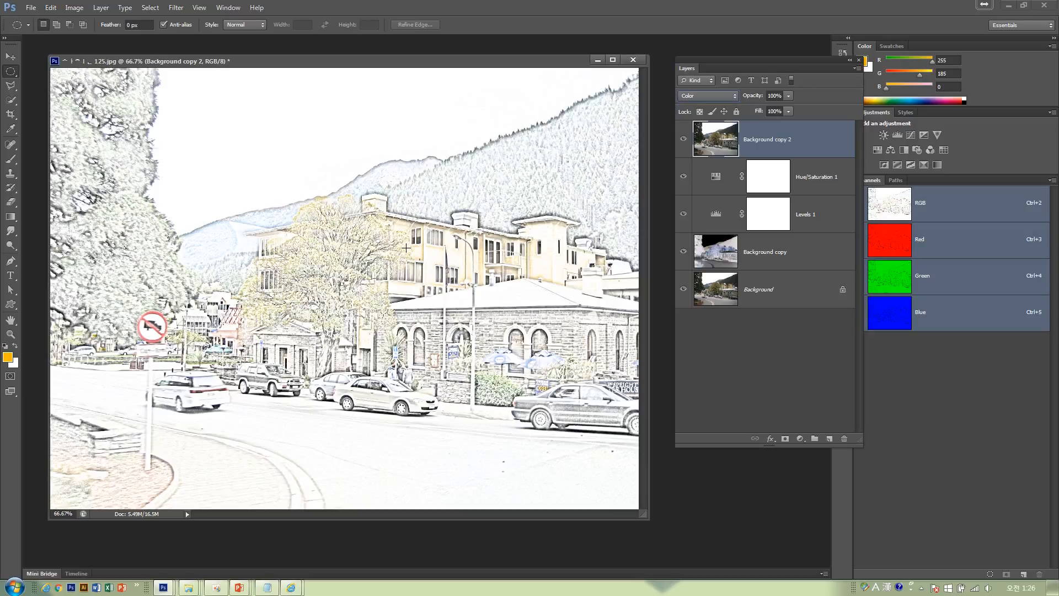
left_click(789, 96)
mouse_move(788, 111)
left_mouse_down()
mouse_move(745, 111)
mouse_move(801, 111)
left_mouse_up()
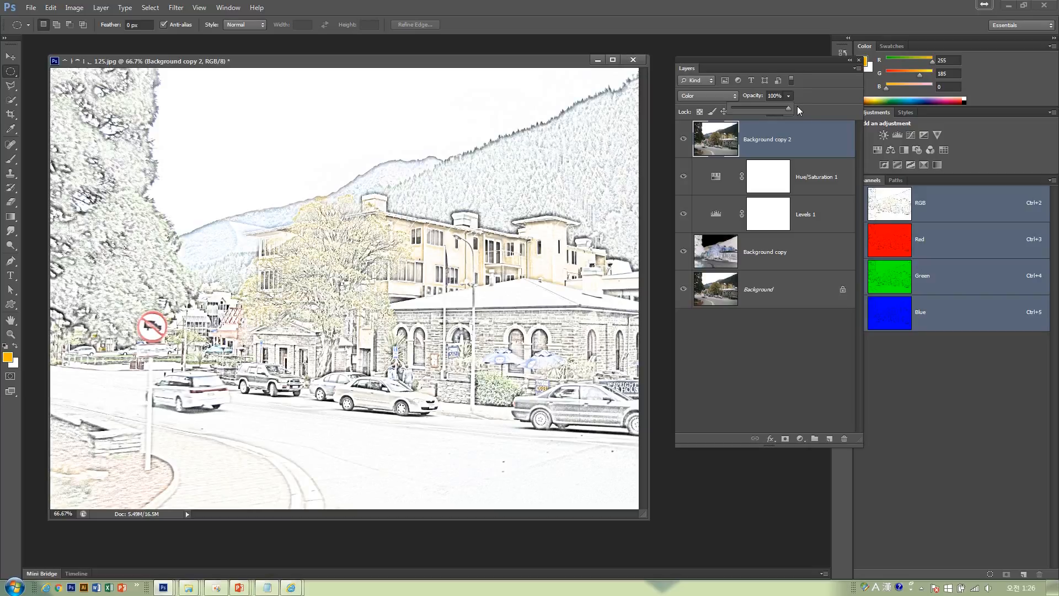
left_click(762, 109)
left_click(708, 359)
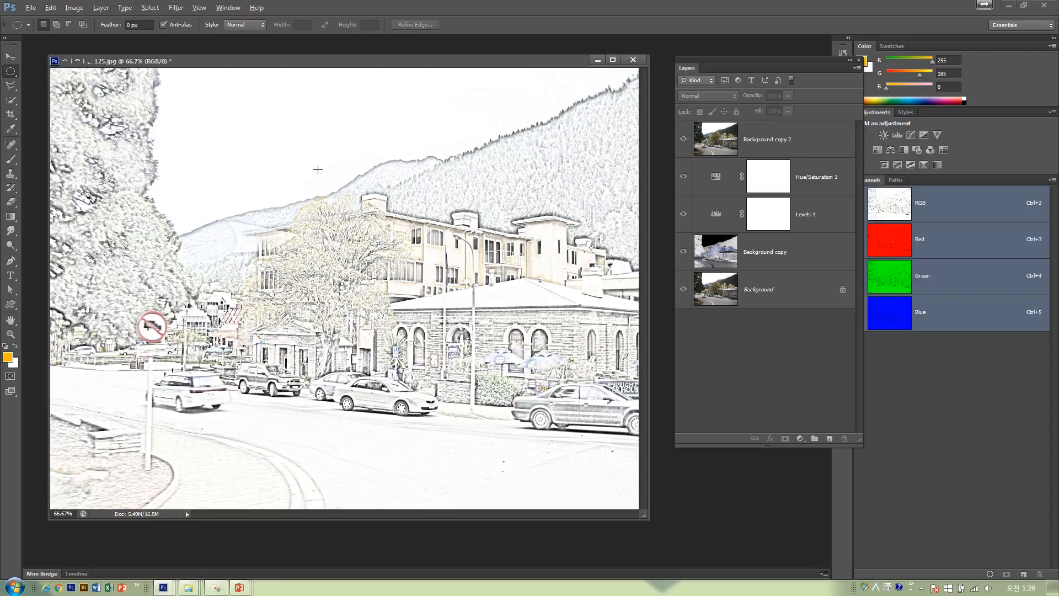
Switch to the lecture slideshow and go back to slide 16-1 on image correction with blending modes
key("alt+Tab")
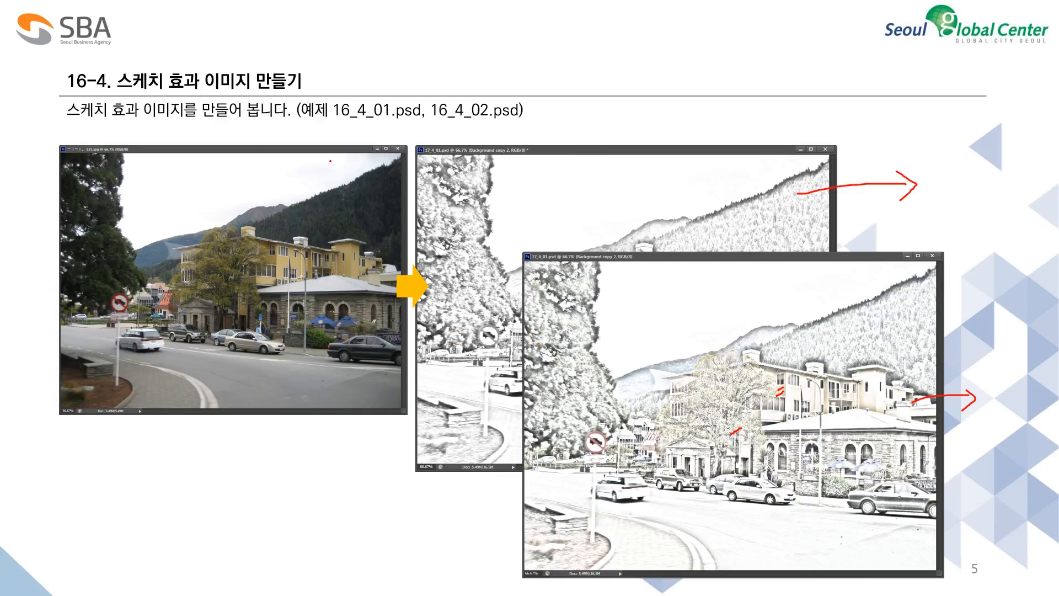
key("Page_Up")
key("Page_Up")
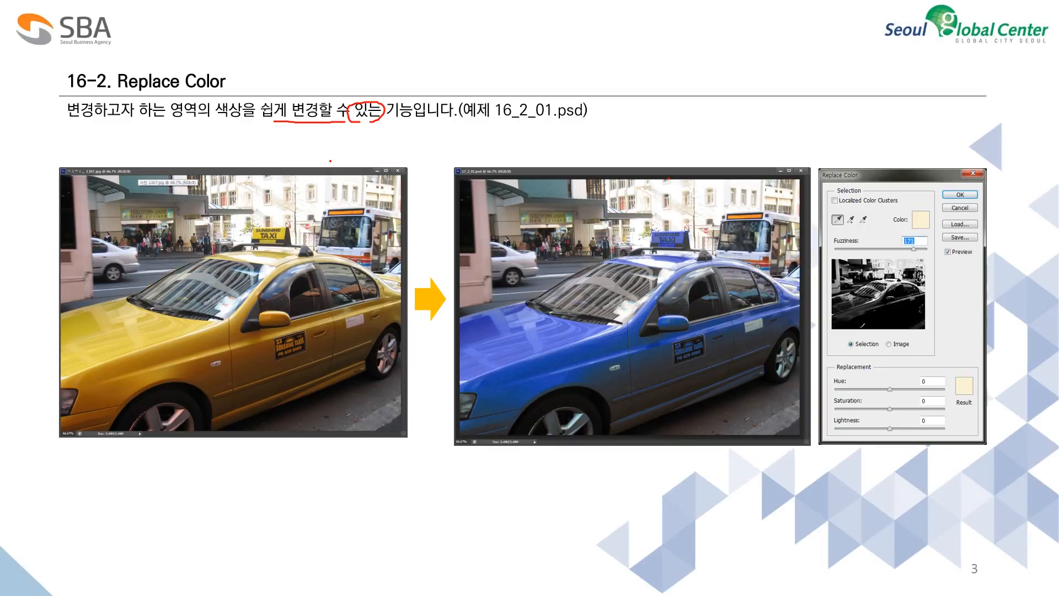
key("Left")
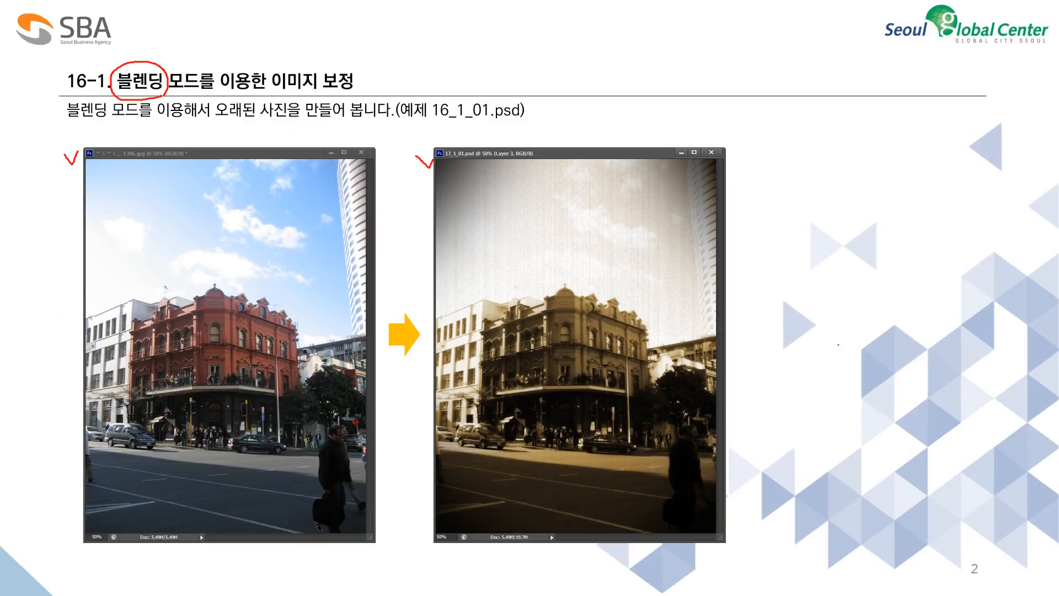